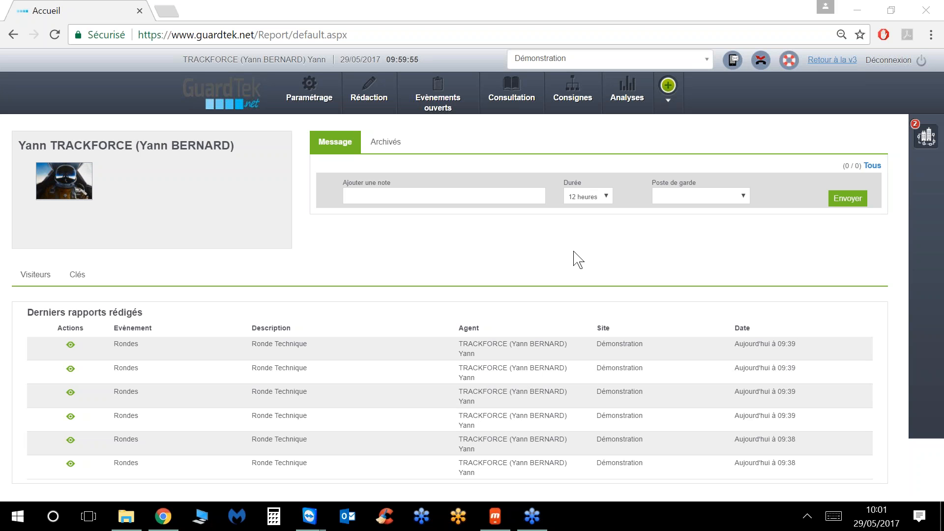
Step: Show the mirrored phone with mPost's Démonstration home screen and open its navigation menu
click(496, 516)
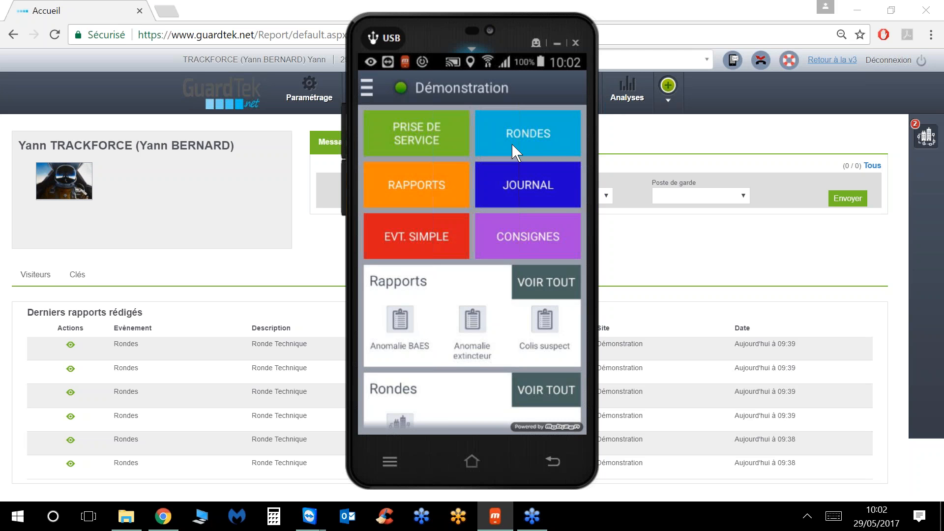
click(367, 85)
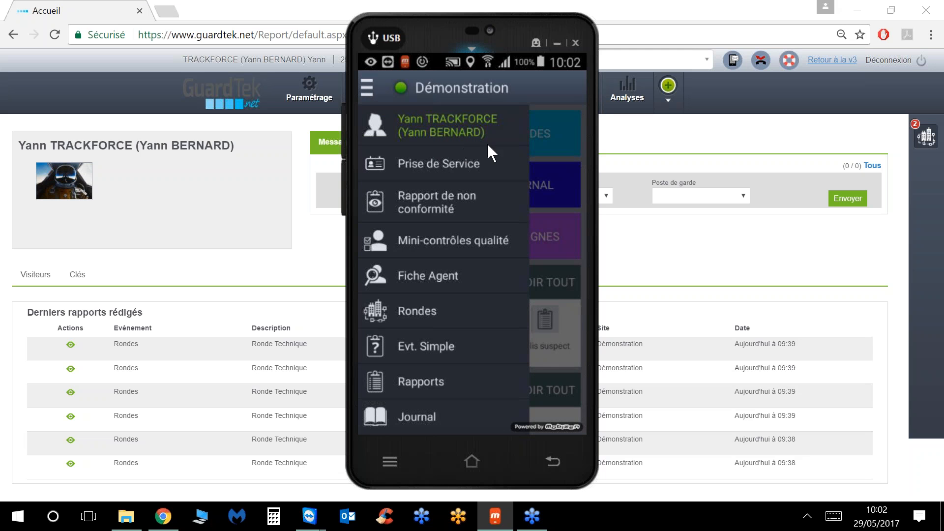
Step: Choose Ajout de Ronde near the bottom of the mPost menu to start a new round
scroll(509, 176, down, 2)
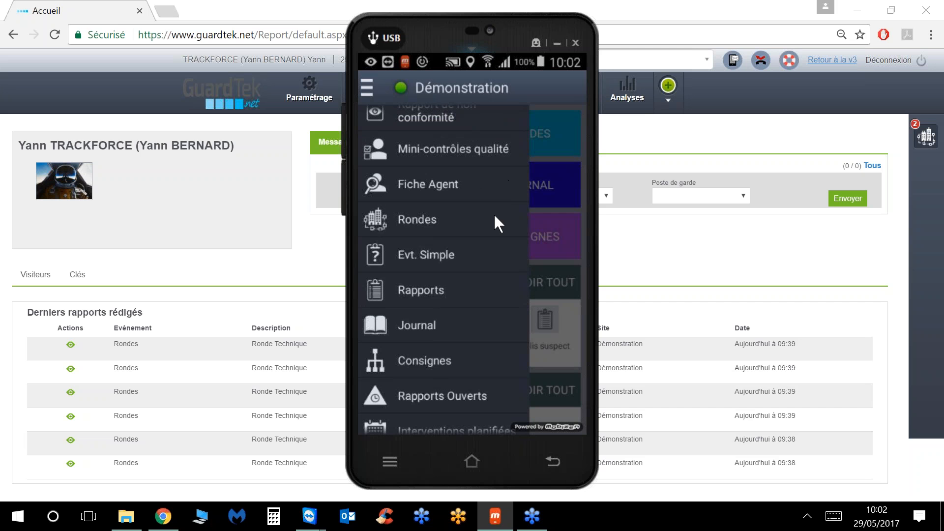
scroll(493, 214, down, 2)
scroll(494, 214, down, 4)
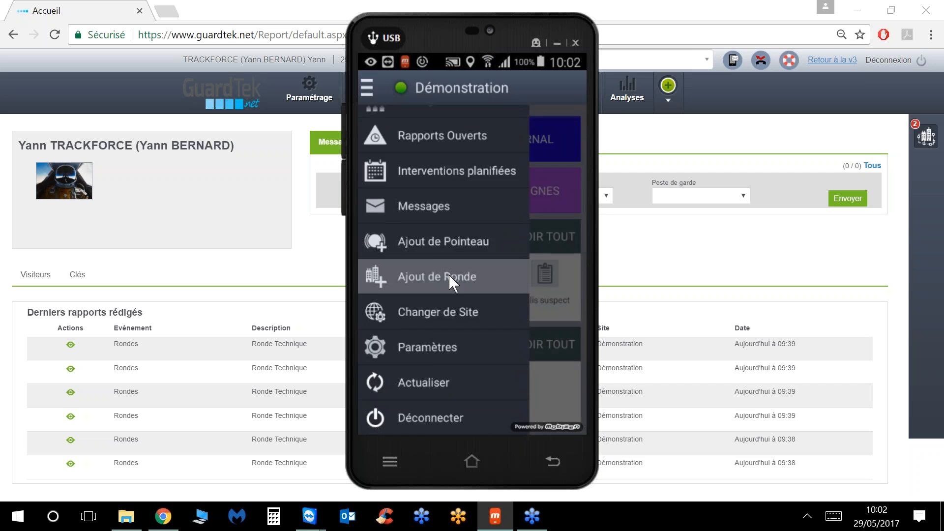
click(449, 275)
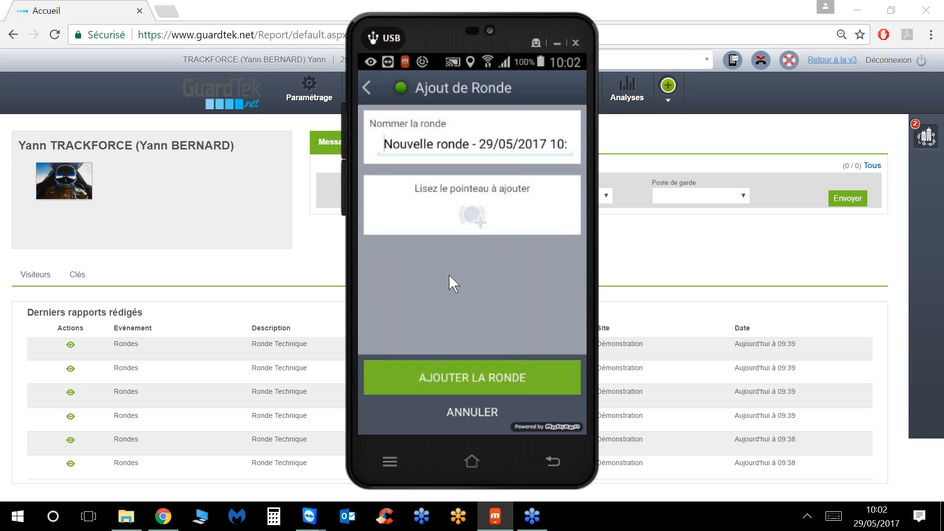
Step: Replace the default dated round name with 'Ronde generale', correcting the autocorrected last word
key(BackSpace)
key(BackSpace)
key(BackSpace)
key(BackSpace)
key(BackSpace)
key(BackSpace)
key(BackSpace)
key(BackSpace)
key(BackSpace)
key(BackSpace)
key(BackSpace)
key(BackSpace)
key(BackSpace)
key(BackSpace)
key(BackSpace)
key(BackSpace)
key(BackSpace)
key(BackSpace)
key(BackSpace)
key(BackSpace)
key(BackSpace)
key(BackSpace)
key(BackSpace)
key(BackSpace)
key(BackSpace)
key(BackSpace)
key(BackSpace)
key(BackSpace)
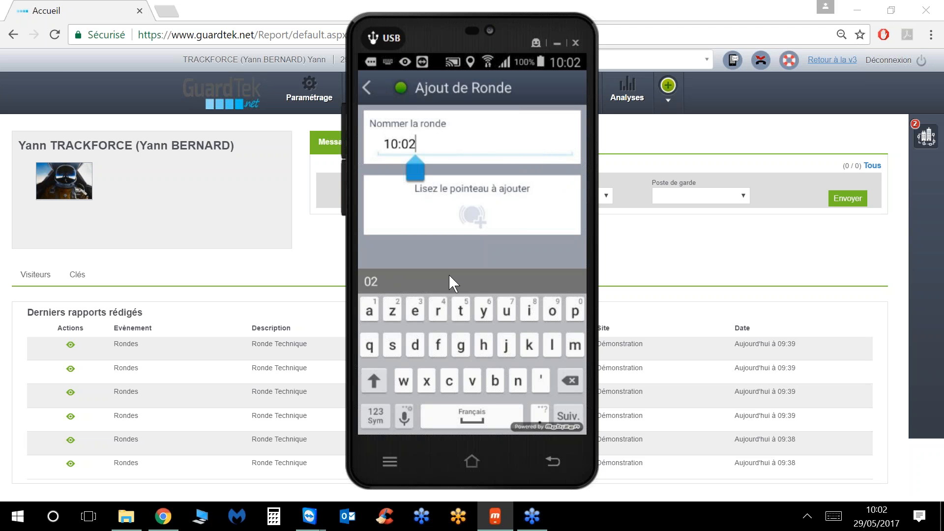
key(BackSpace)
key(BackSpace)
key(BackSpace)
key(BackSpace)
key(BackSpace)
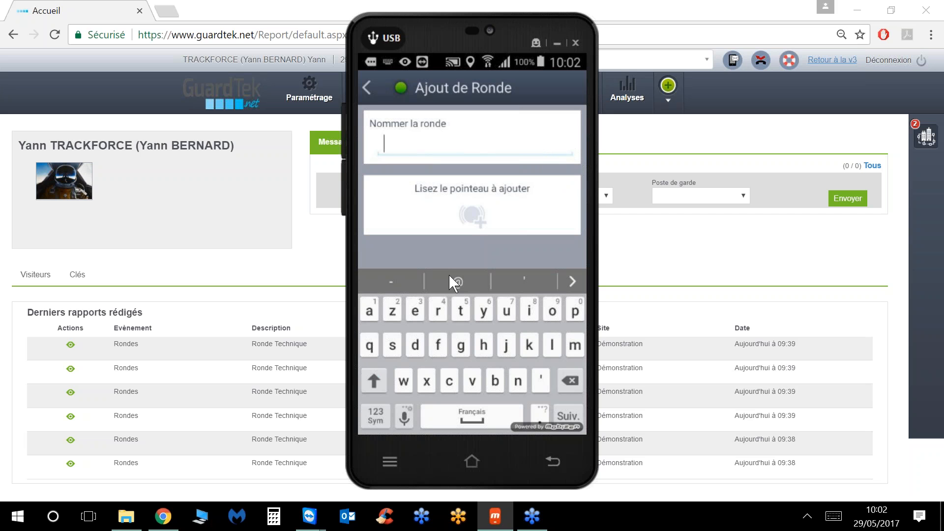
text(Ro)
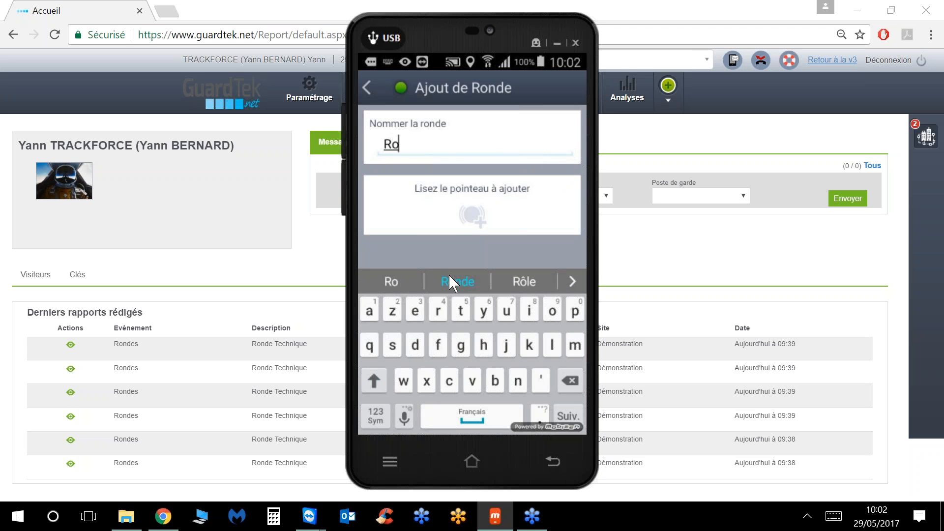
text(nde )
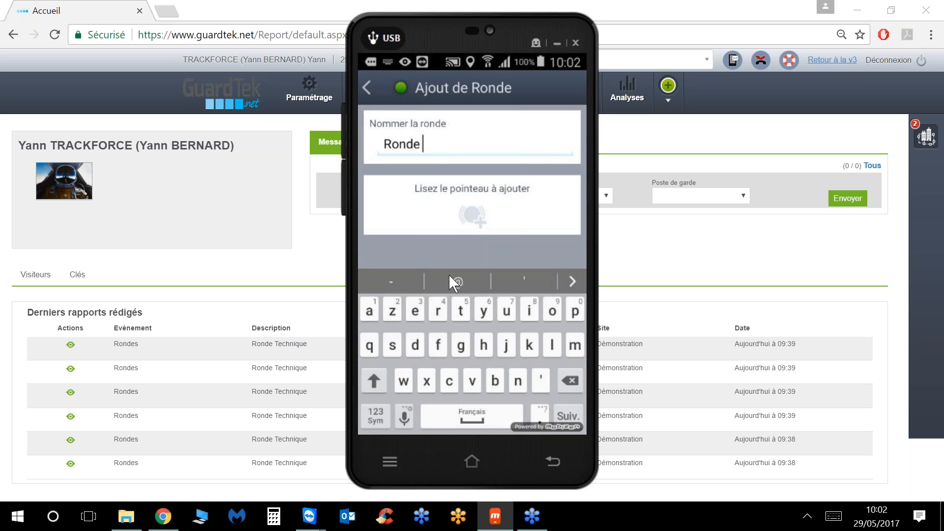
text(generao)
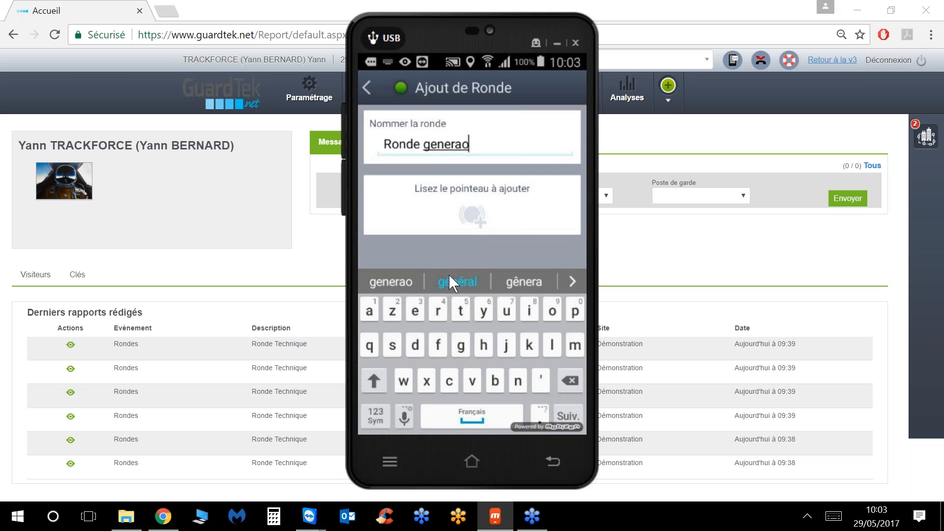
key(BackSpace)
text(le)
key(Escape)
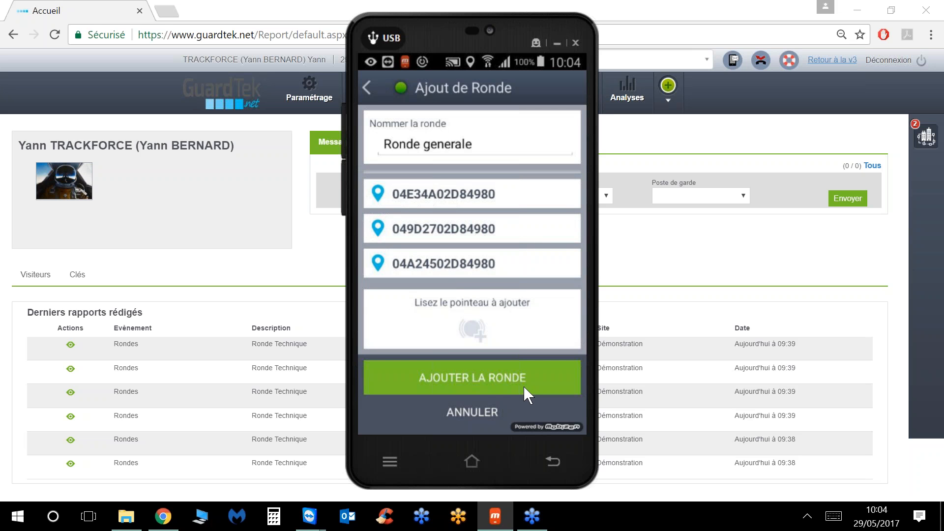
Step: Create Ronde generale with its scanned checkpoints using AJOUTER LA RONDE
click(477, 382)
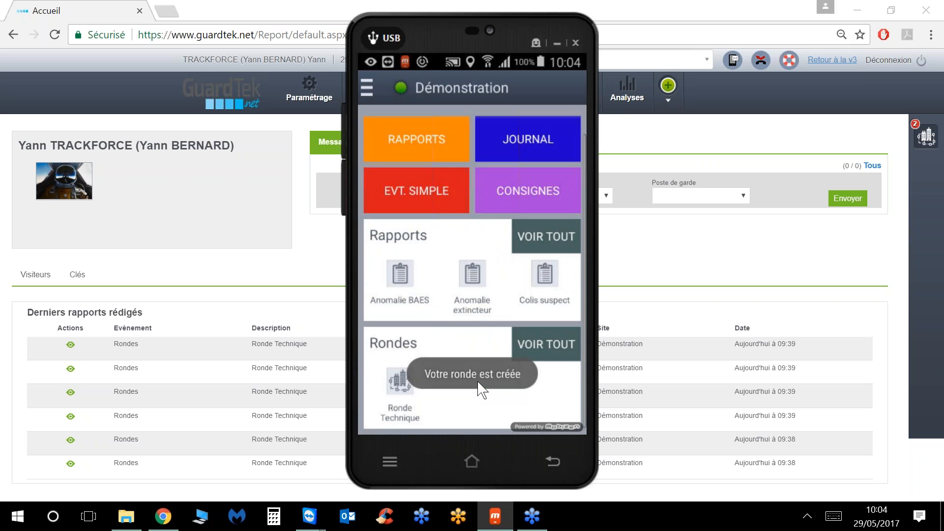
Step: Hide the phone mirror and open Ronde generale's edit page from Paramétrage > Créer/modifier une ronde
click(553, 44)
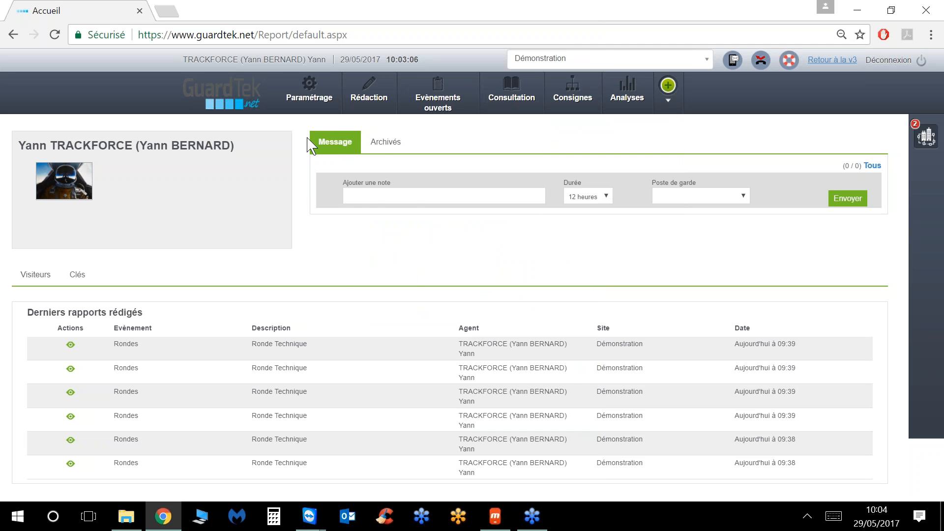
click(312, 96)
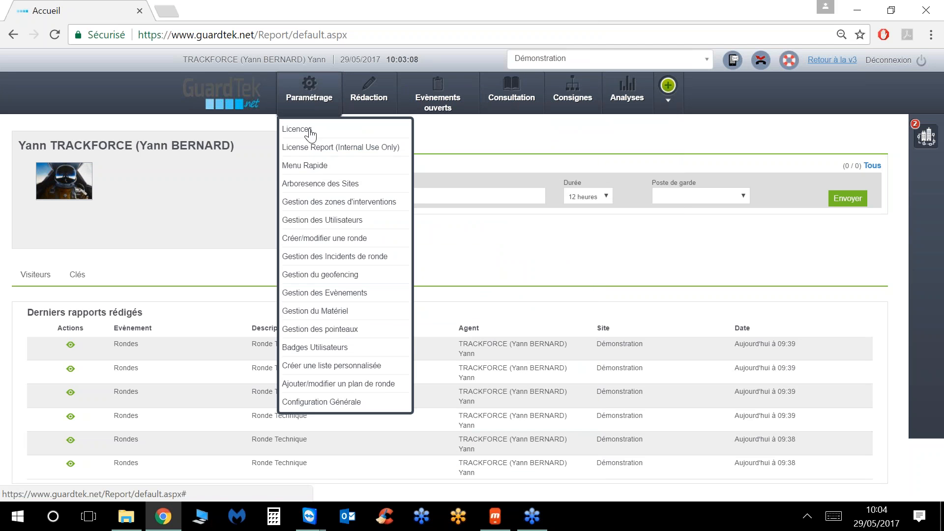
click(322, 241)
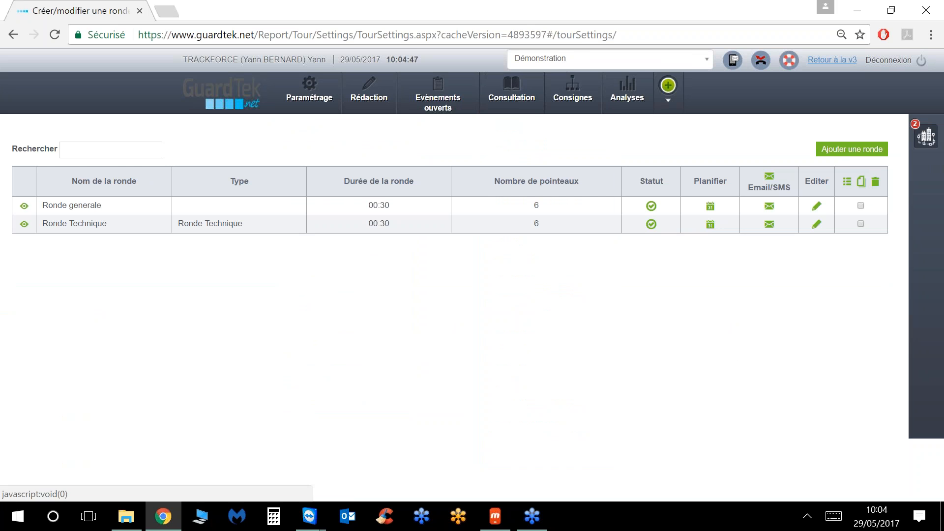
mouse_move(519, 102)
click(521, 183)
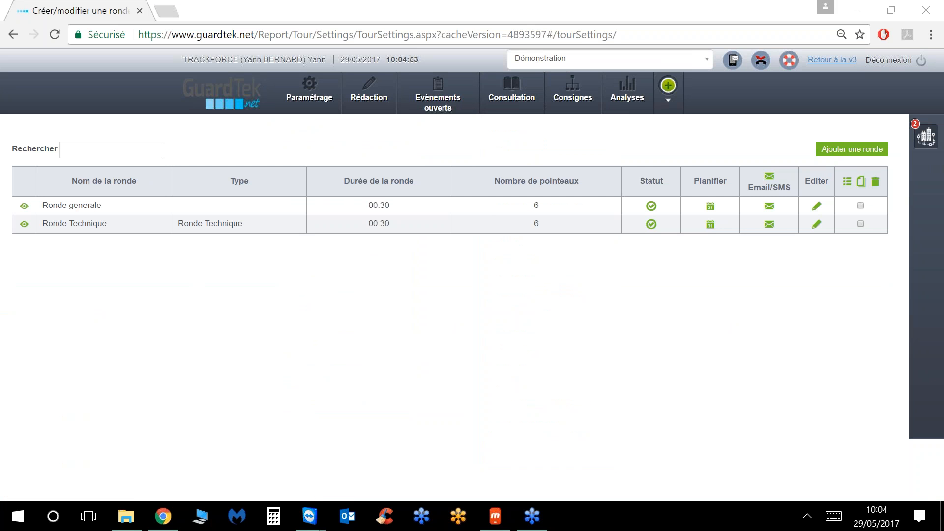
click(817, 209)
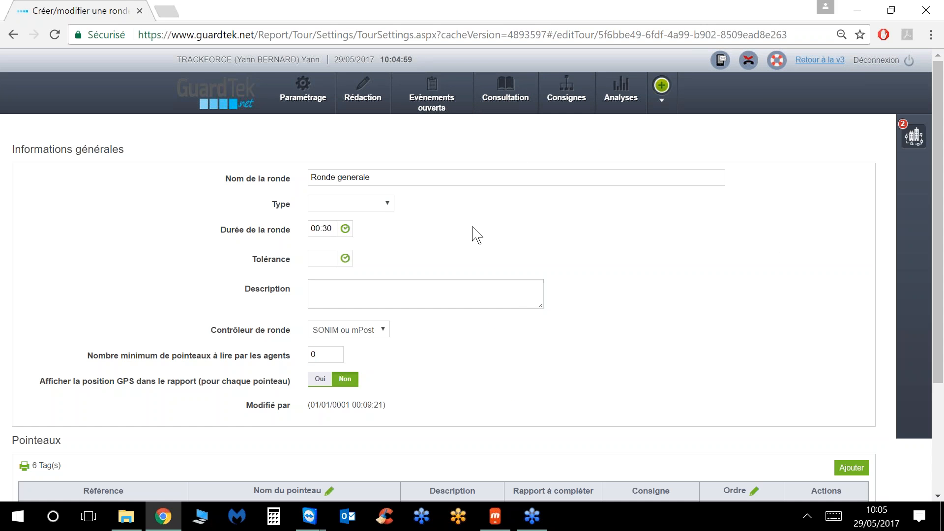
scroll(478, 234, down, 3)
scroll(479, 234, up, 3)
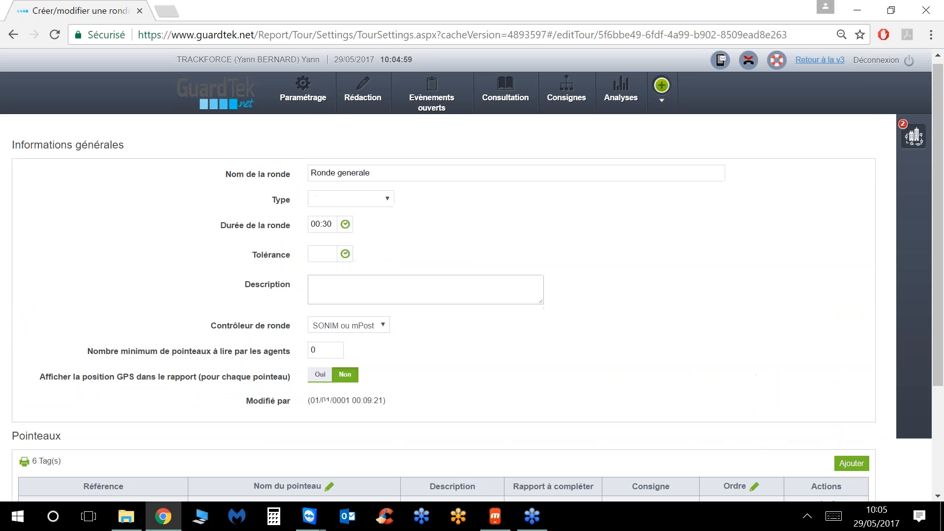
Step: Give the round a new type named 'Ronde'
click(364, 205)
click(370, 226)
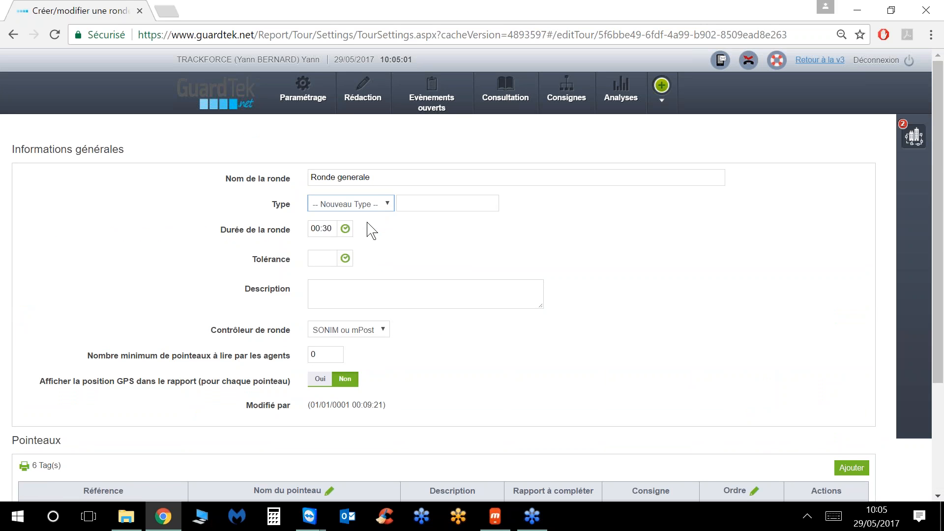
click(431, 203)
text(R)
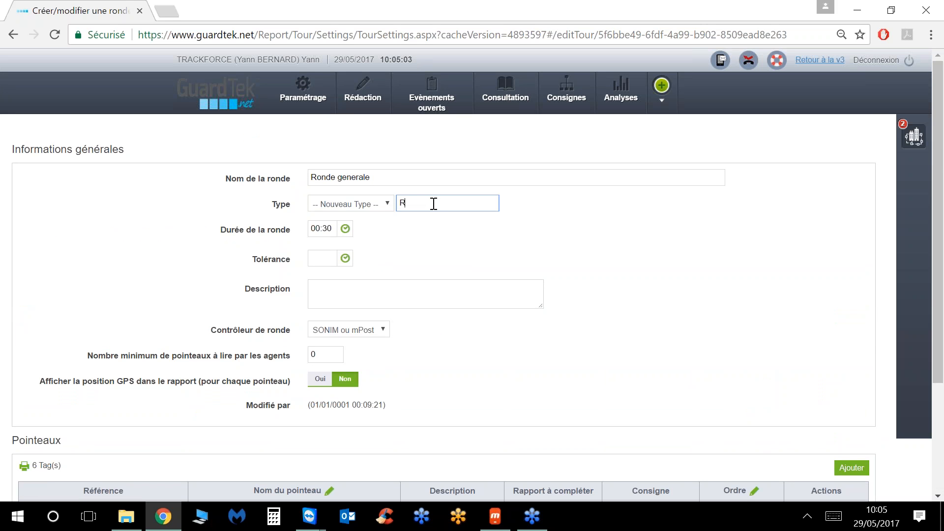
text(onde)
Step: Set the round duration (Durée) to 00:40
click(345, 228)
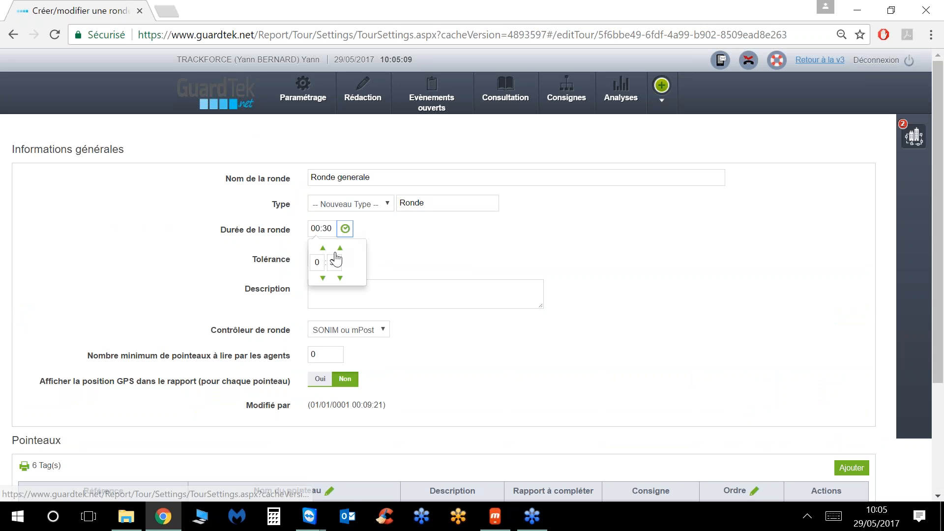
click(340, 249)
click(340, 249)
click(339, 248)
click(340, 248)
click(340, 249)
click(340, 248)
click(340, 248)
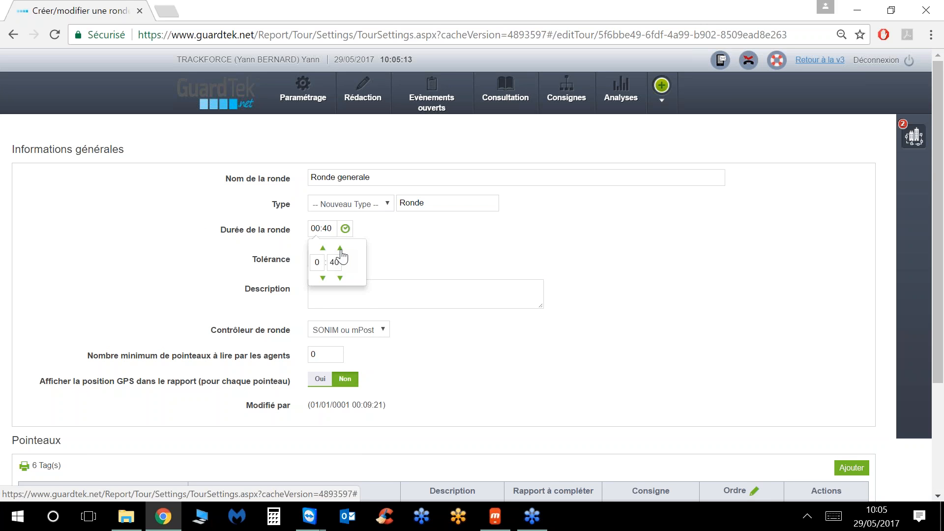
click(364, 270)
Step: Set the round tolerance (Tolérance) to 00:10
click(345, 258)
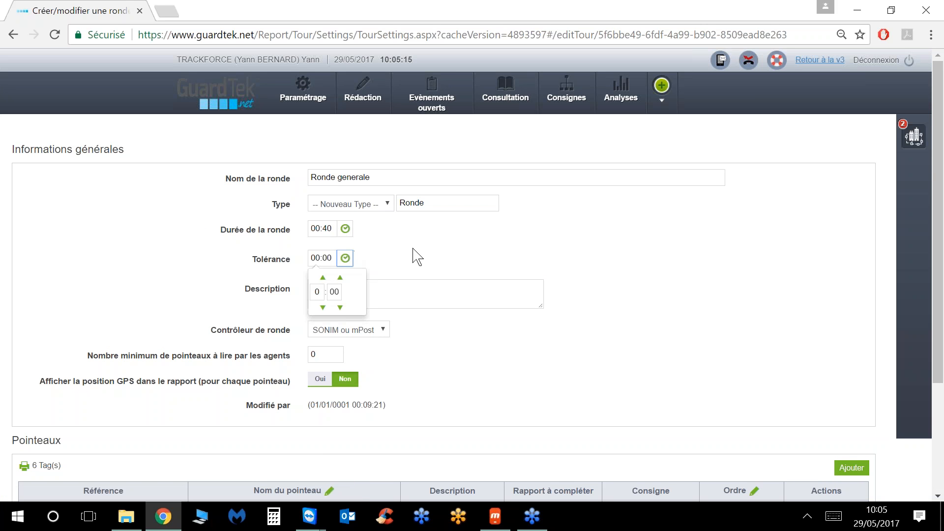
click(340, 279)
click(340, 279)
click(341, 279)
click(340, 278)
click(340, 278)
click(340, 278)
click(341, 278)
click(340, 278)
click(340, 279)
click(411, 253)
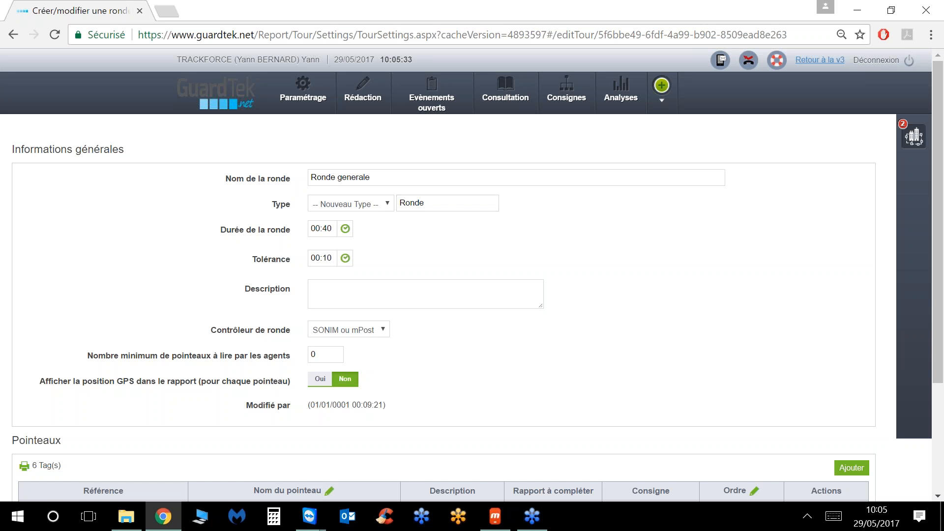
scroll(429, 232, down, 3)
Step: Replace the 0 in 'Nombre minimum de pointeaux' with 6
click(333, 206)
double_click(315, 207)
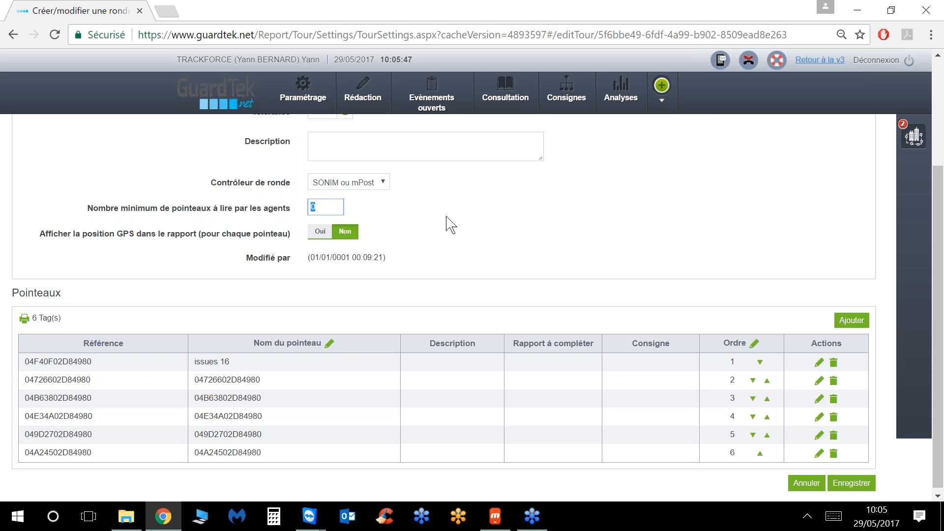
text(6)
click(318, 236)
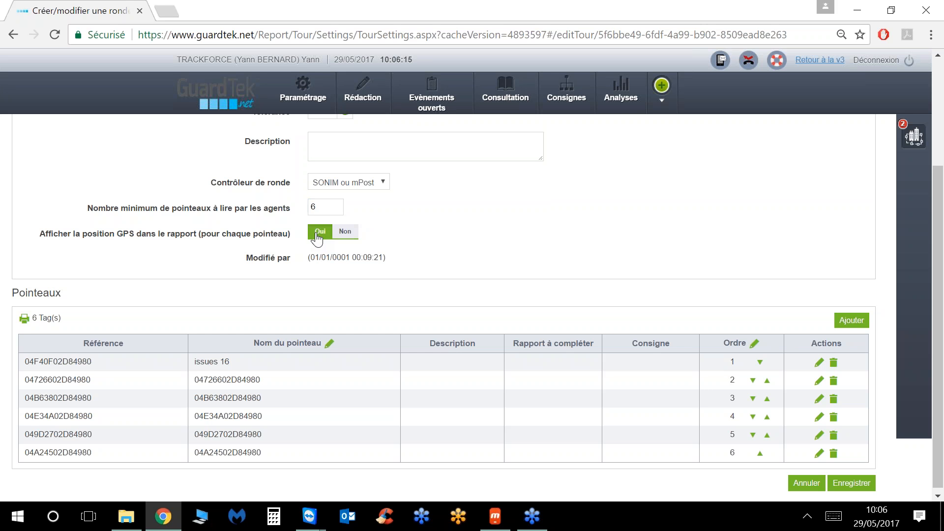
click(346, 233)
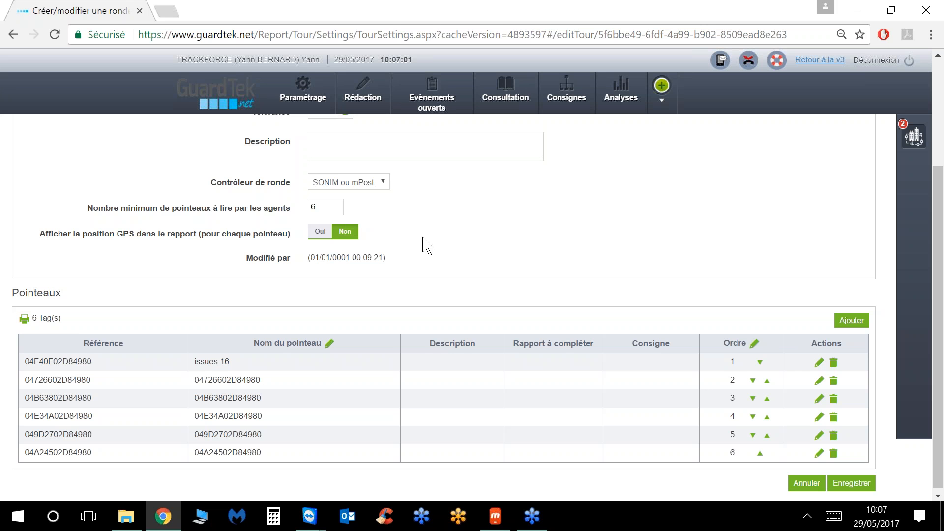
scroll(421, 261, down, 1)
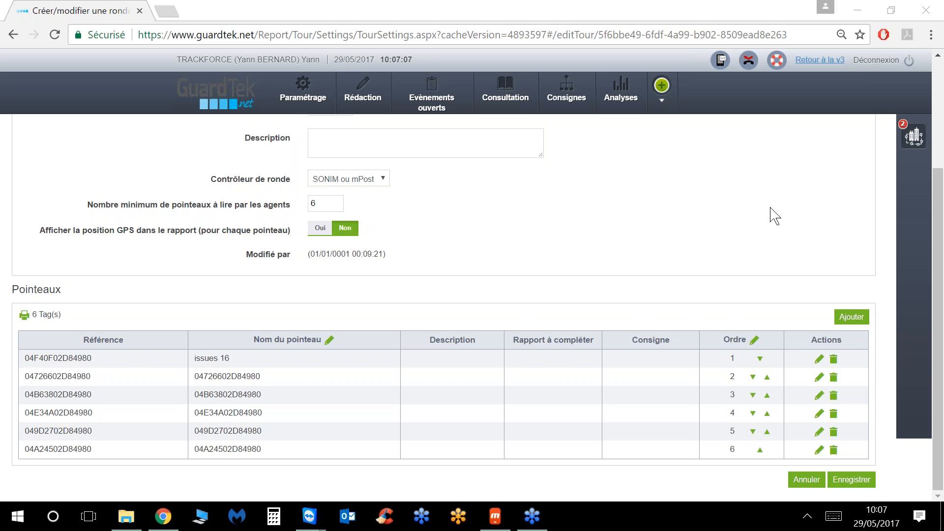
Step: Make the checkpoint names editable and rename the second and third to issue 17 and issue 18
click(329, 340)
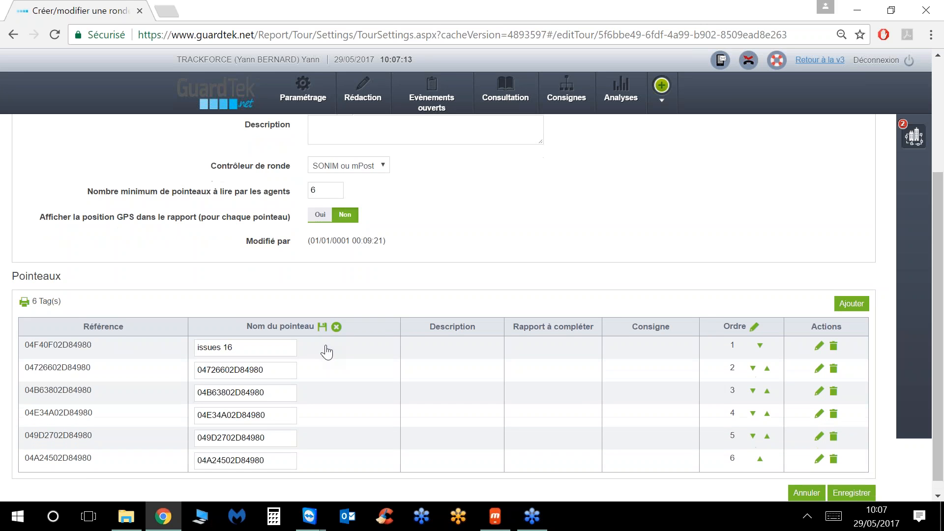
scroll(326, 352, down, 1)
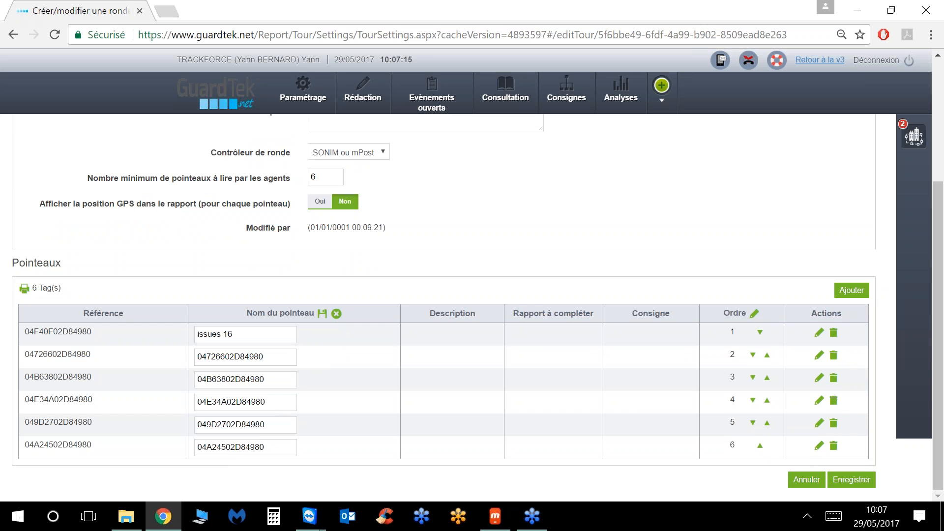
click(276, 357)
drag(276, 357, 160, 366)
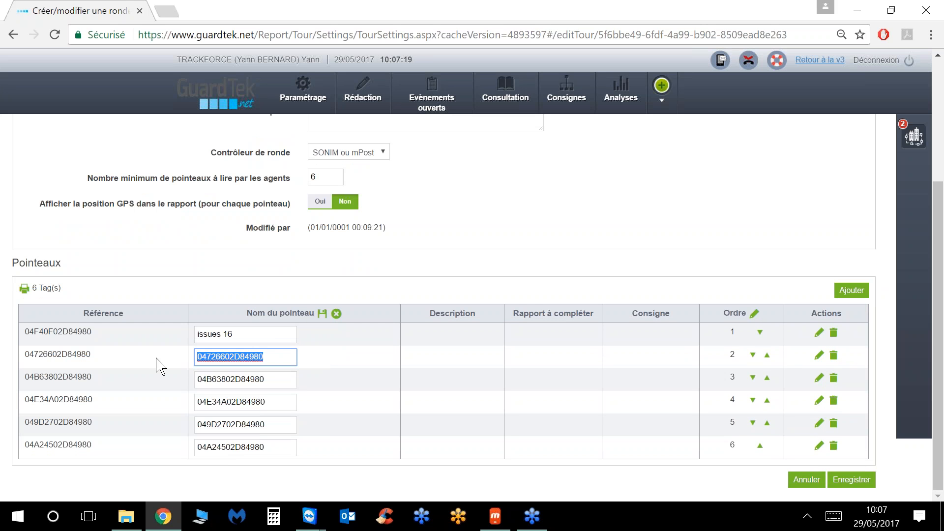
text(is)
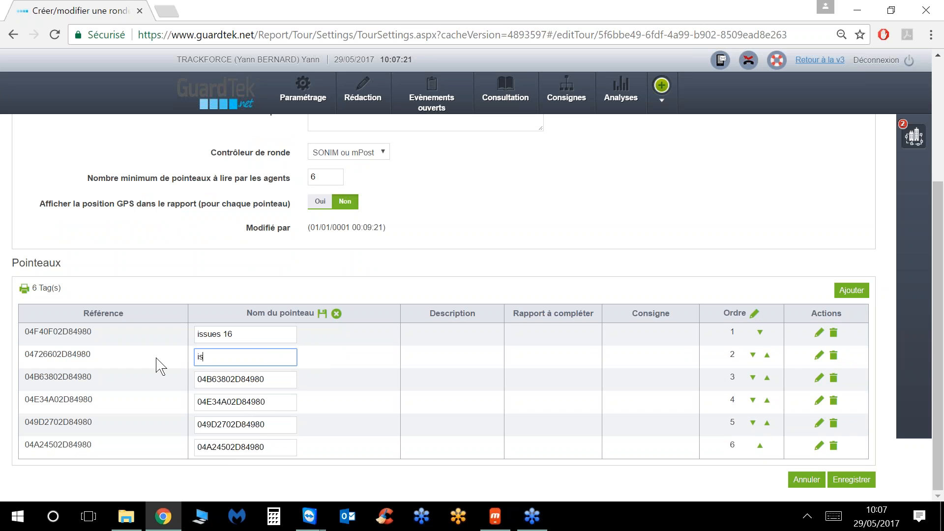
text(sue 17)
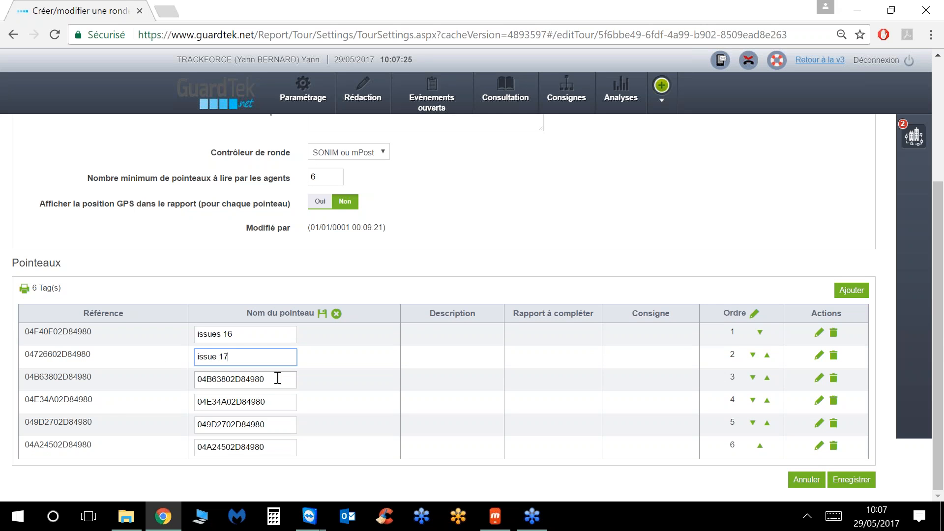
double_click(278, 378)
text(issue 18)
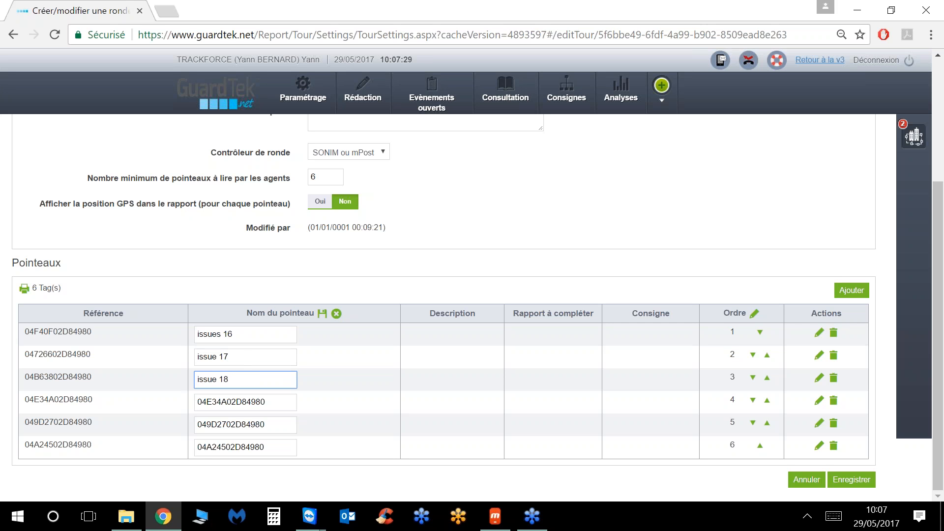
Step: Rename the fourth to sixth checkpoints issue 19, issue 20, issue 21, and correct the first to issue 16
key(Tab)
text(issue 19)
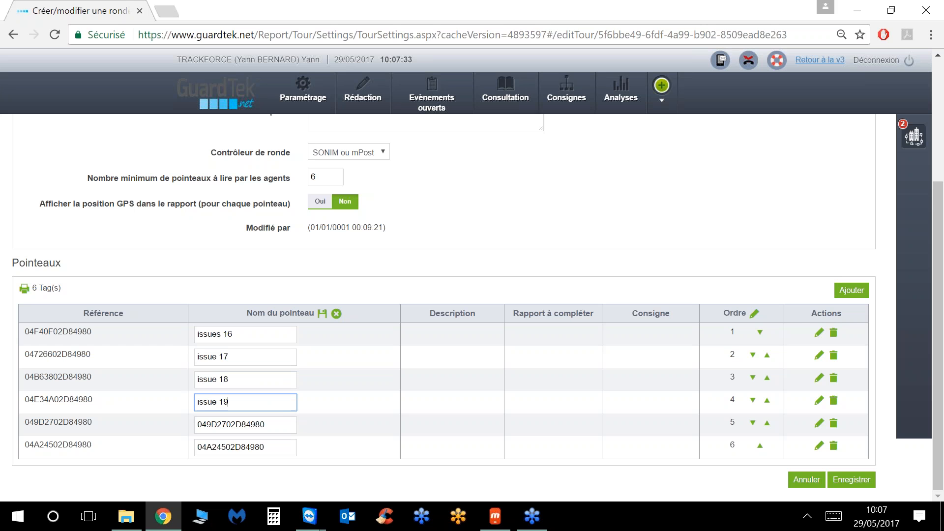
key(Tab)
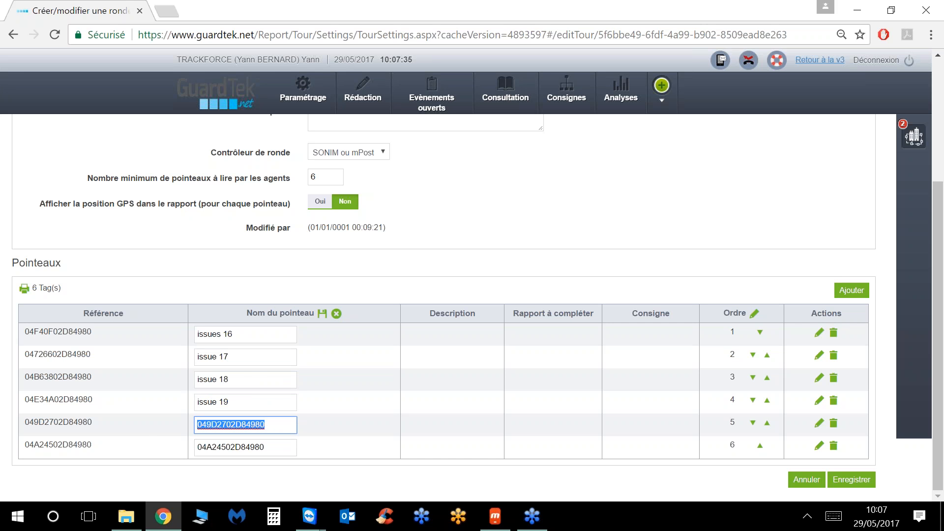
text(issue 20)
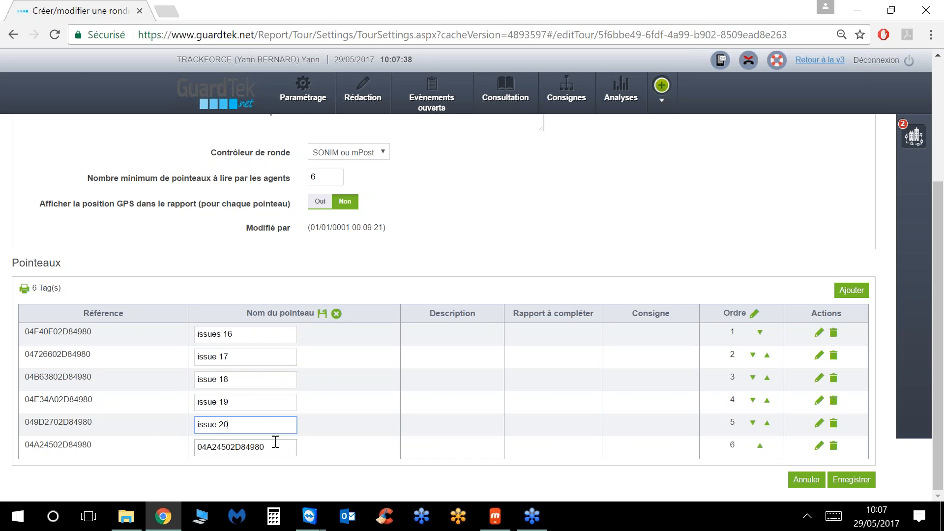
key(Tab)
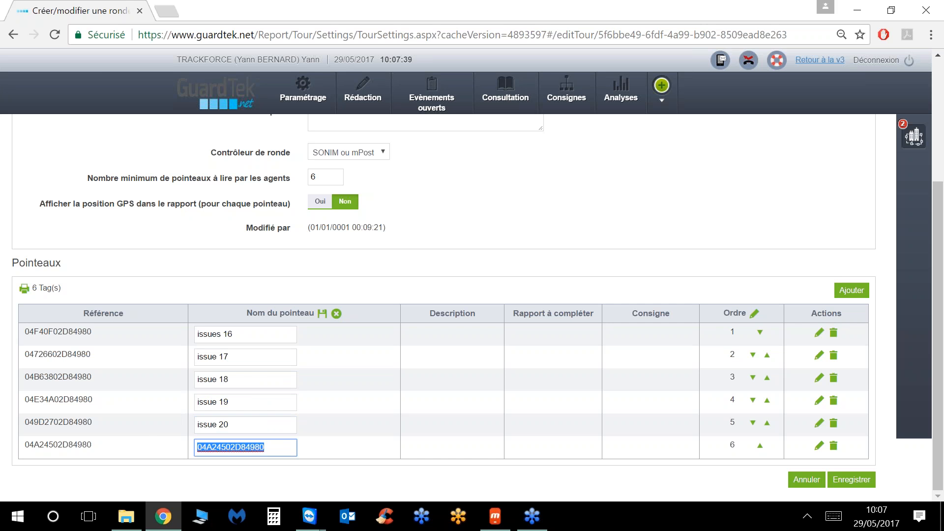
text(issue)
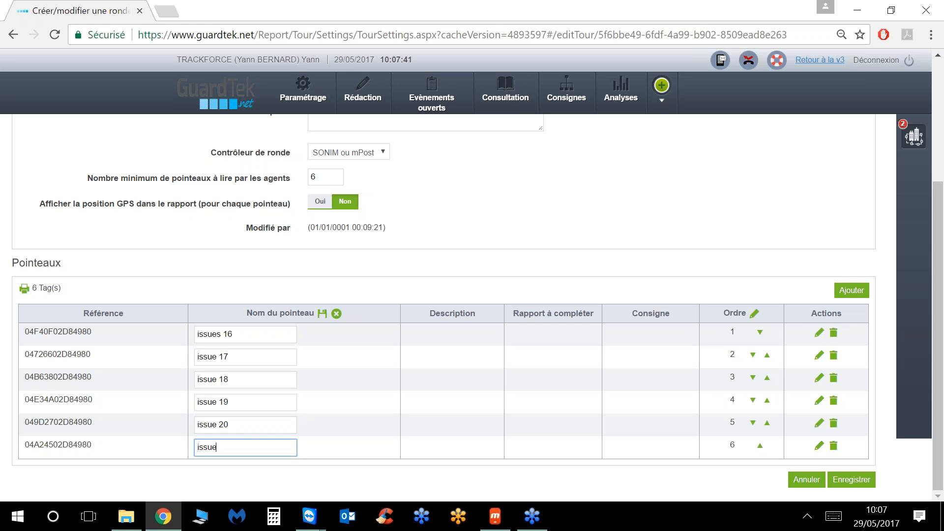
text( 21)
click(221, 336)
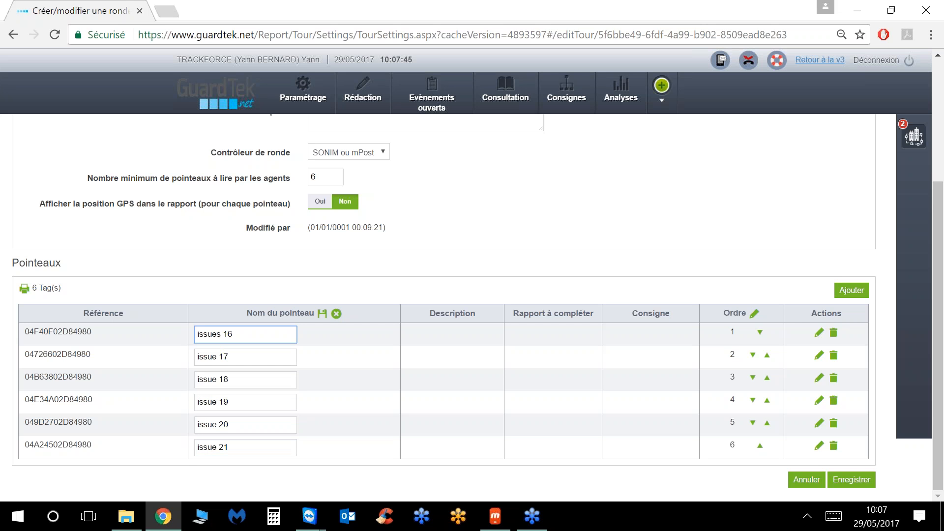
key(BackSpace)
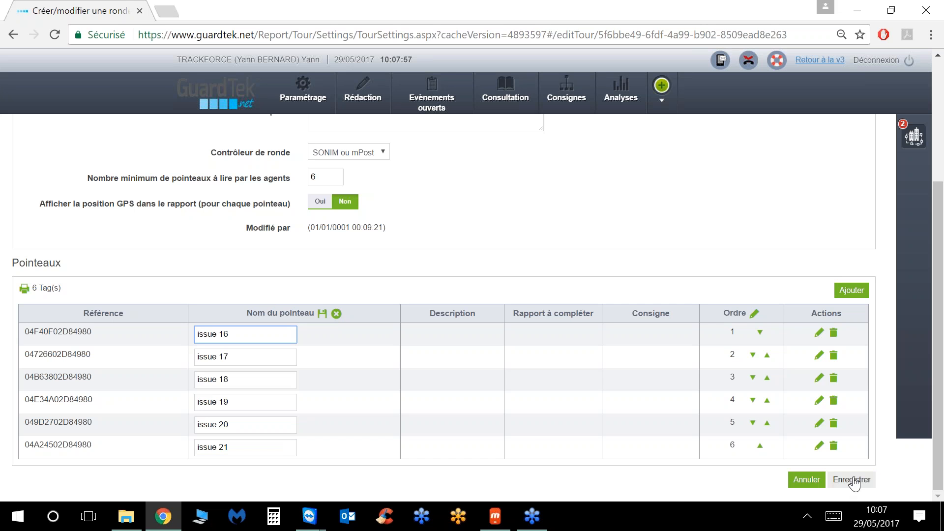
click(322, 313)
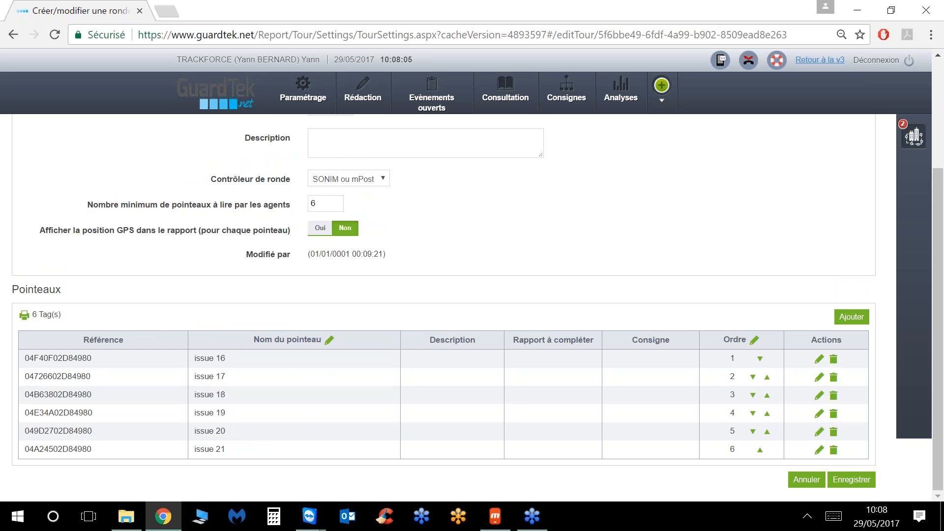
Step: Save Ronde generale with its renamed checkpoints and bring the phone mirror back up
click(848, 484)
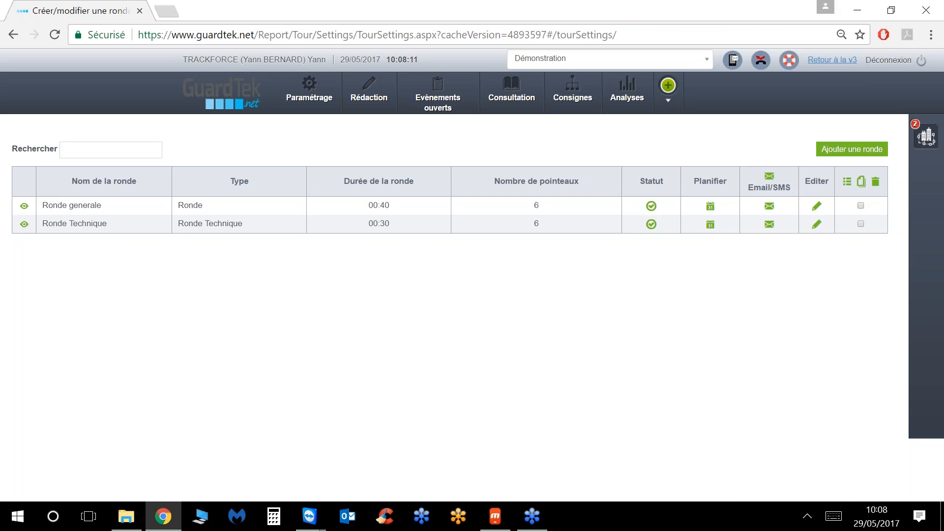
click(495, 521)
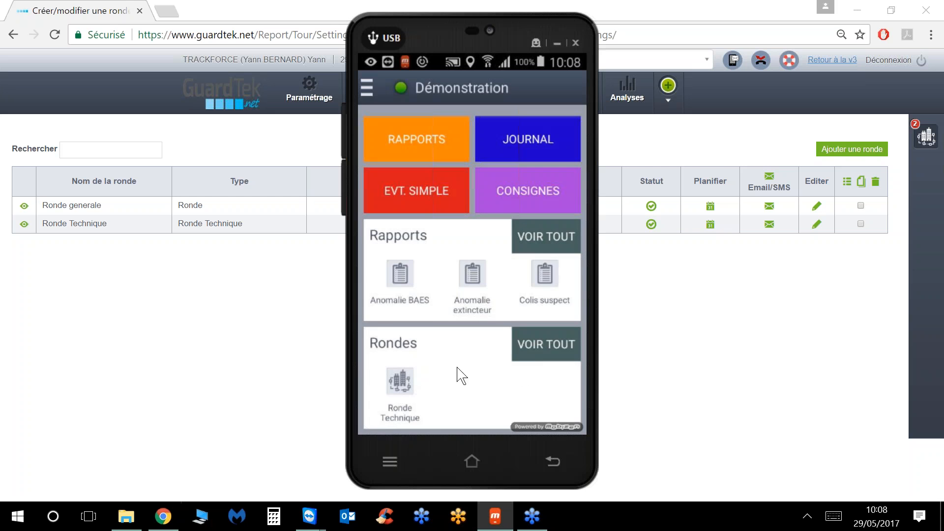
Step: Refresh the mPost app with Actualiser and open its Rondes list showing Ronde generale
scroll(482, 337, up, 1)
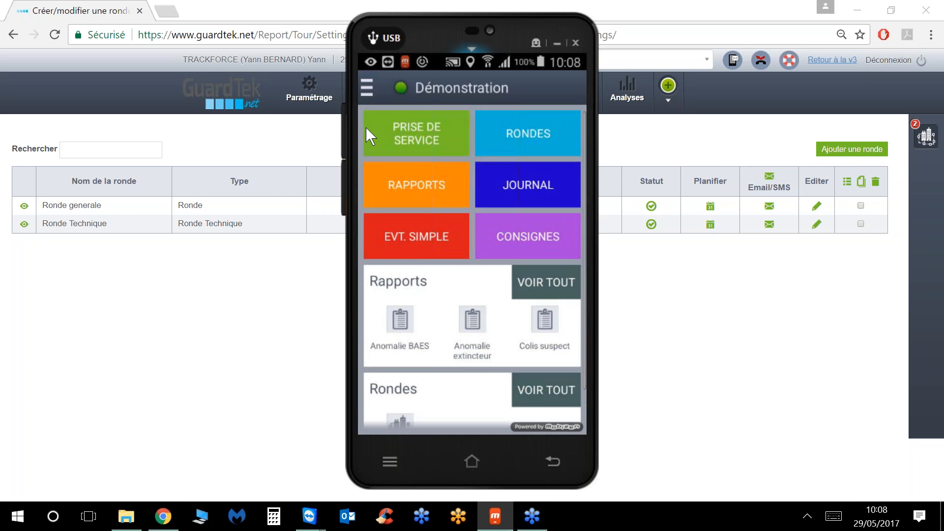
click(368, 90)
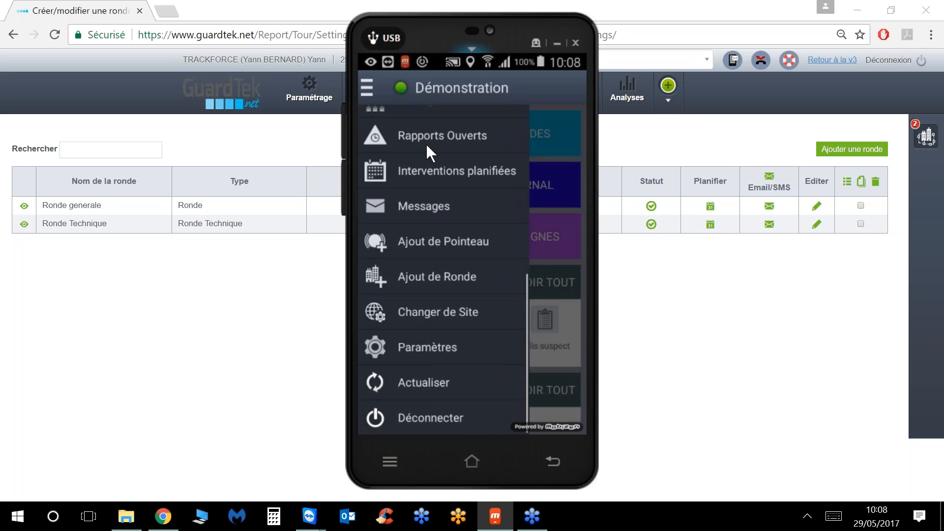
click(415, 380)
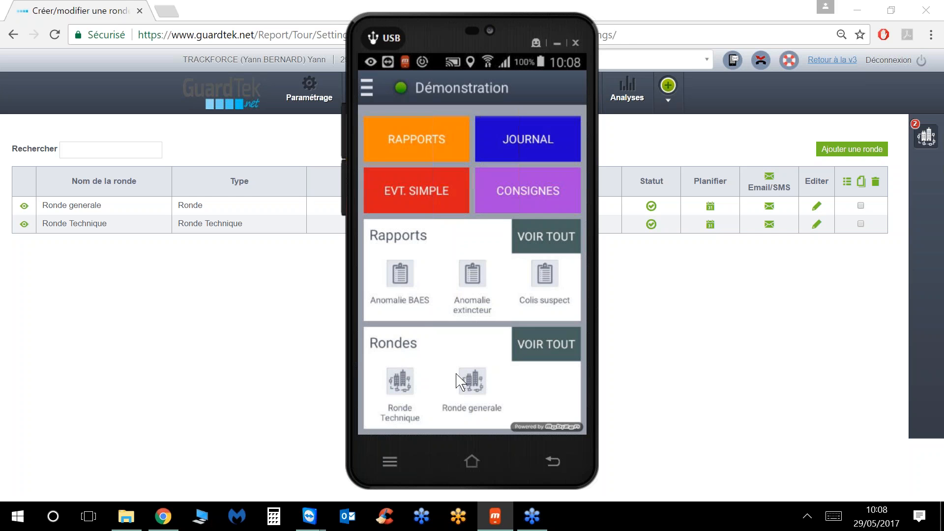
scroll(495, 316, up, 2)
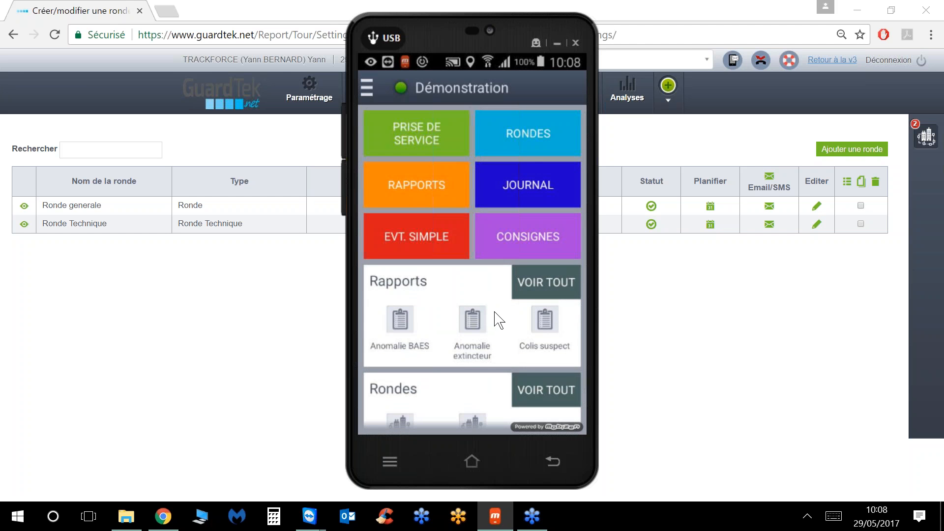
click(521, 135)
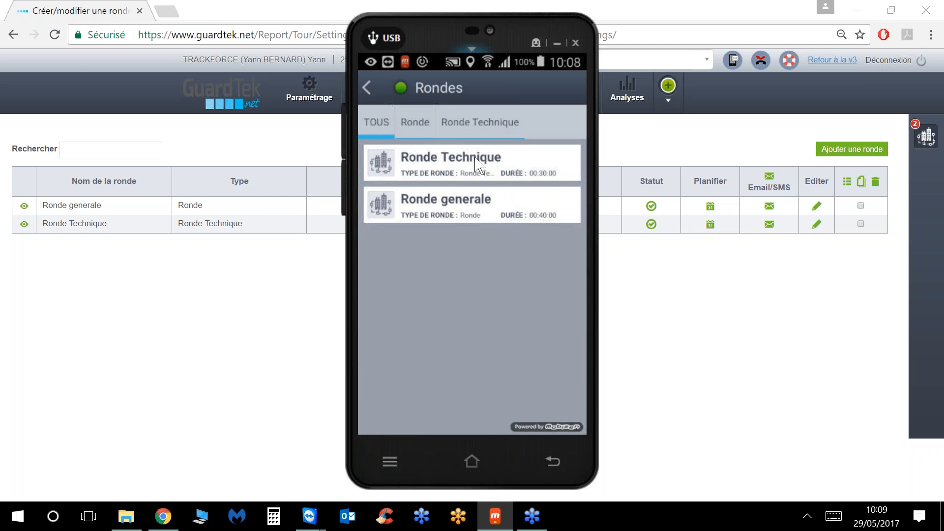
Step: Start Ronde generale on the phone, end it, then hide the phone mirror
click(473, 199)
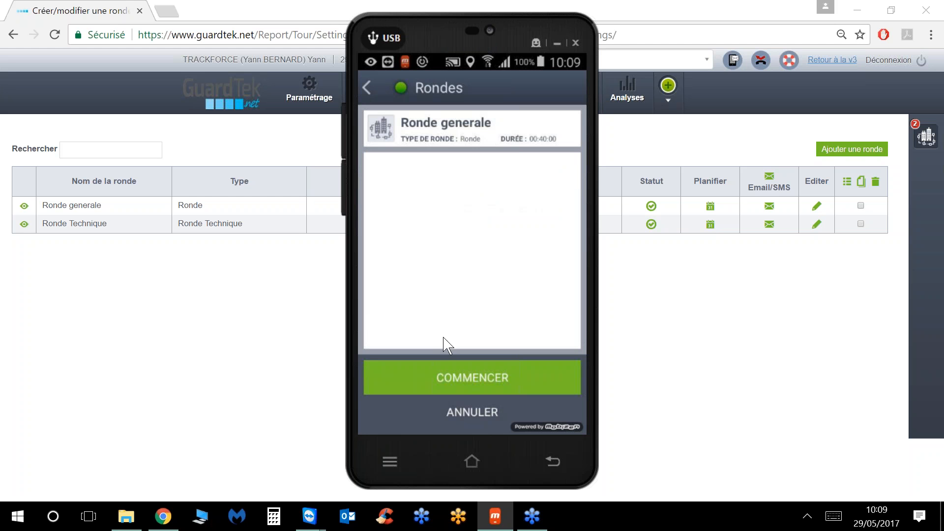
click(442, 374)
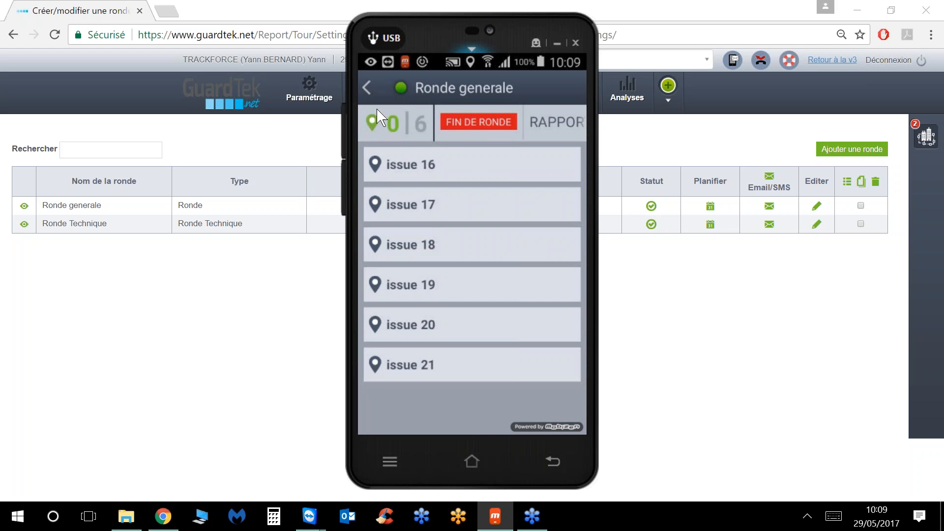
click(368, 89)
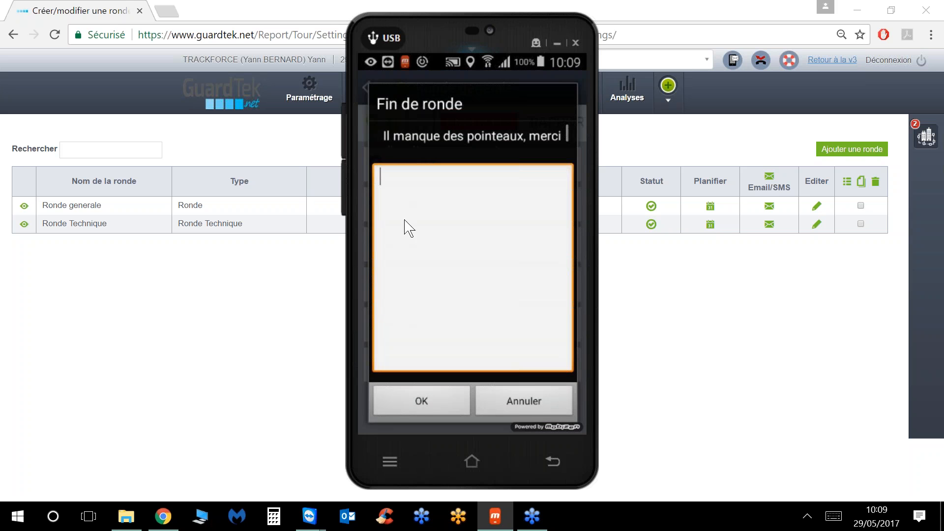
click(419, 397)
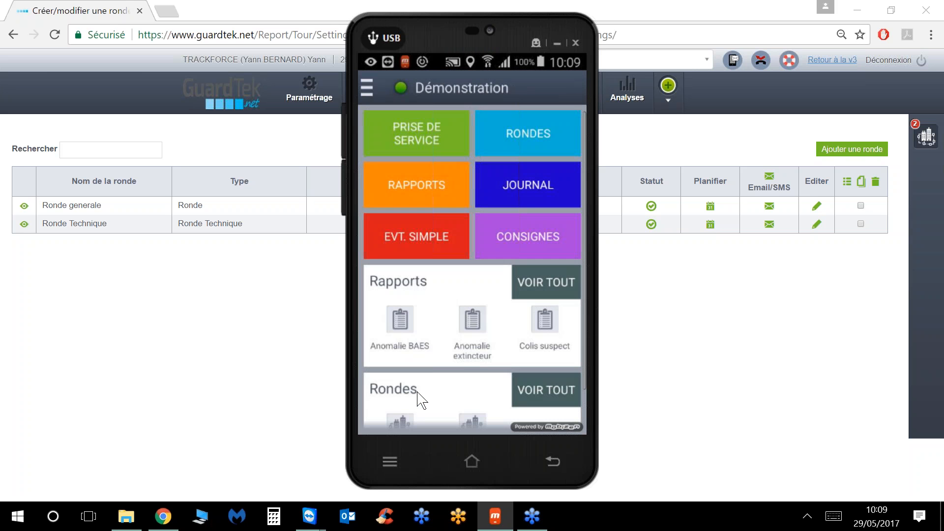
click(557, 43)
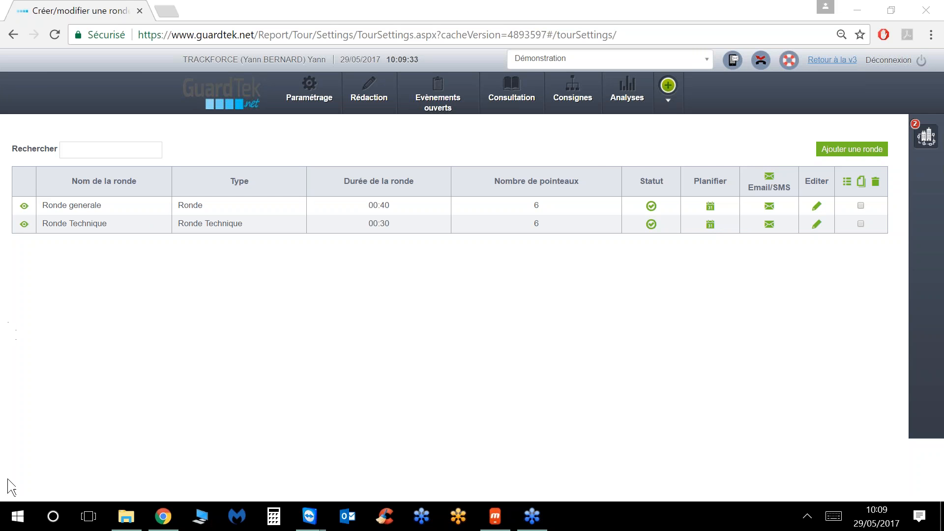
Step: Run Ronde generale again on the phone to 6 of 6 checkpoints, then hide the mirror
click(495, 516)
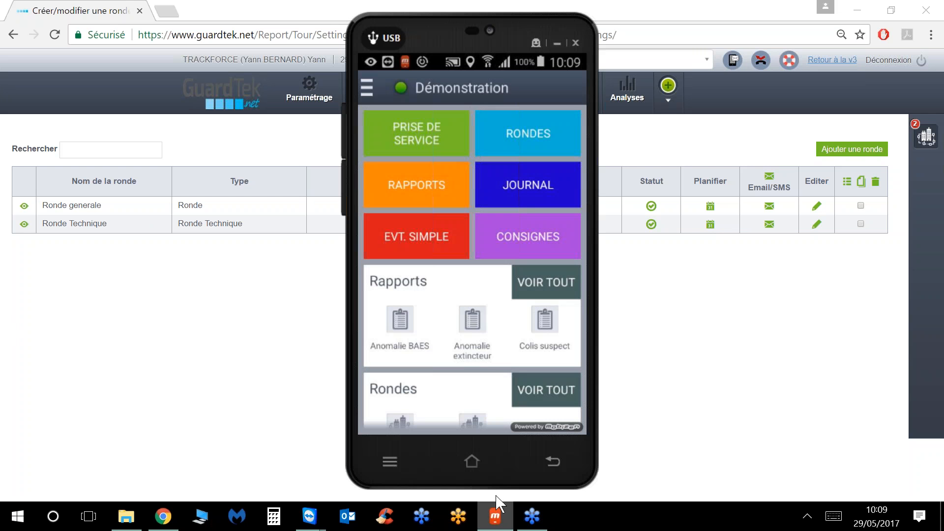
click(539, 131)
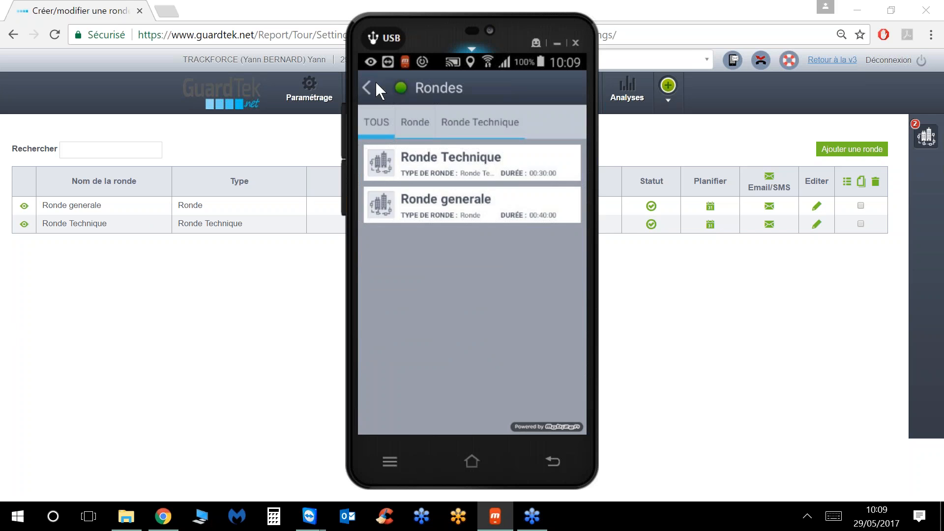
click(364, 87)
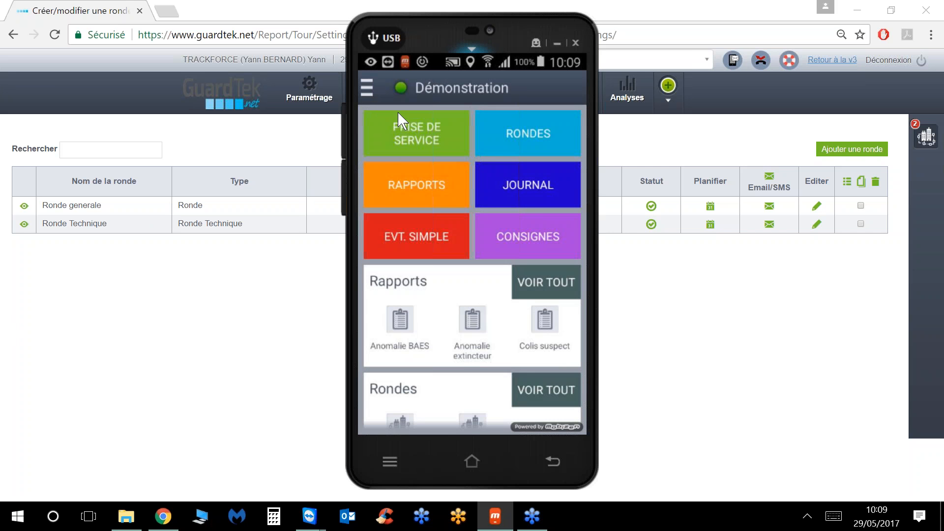
click(515, 131)
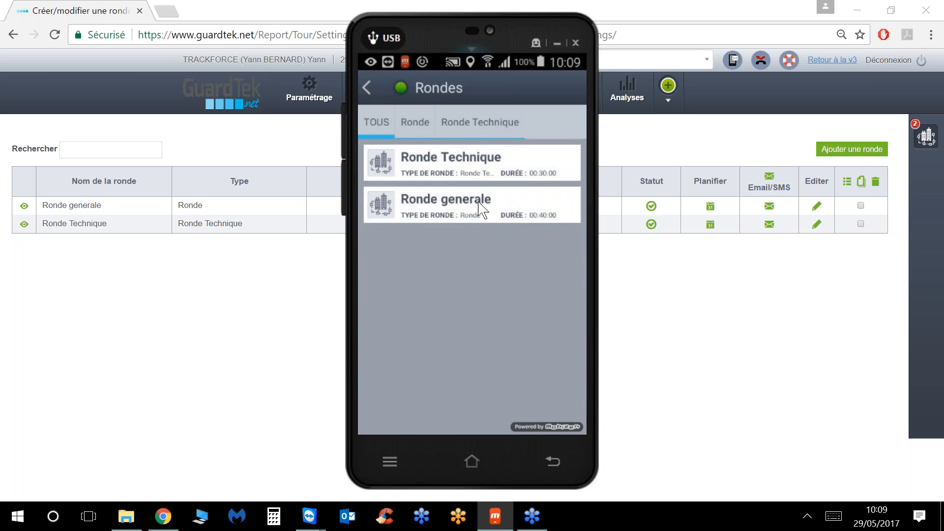
click(476, 202)
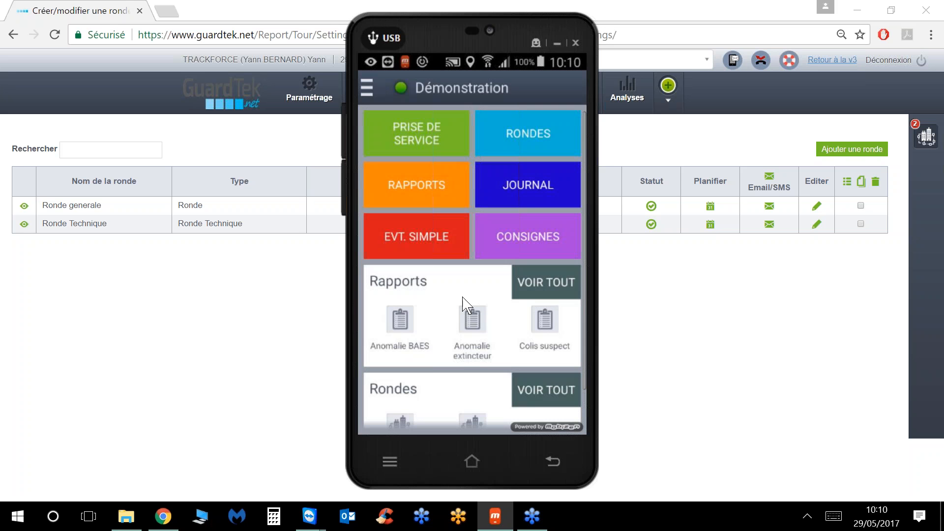
click(559, 43)
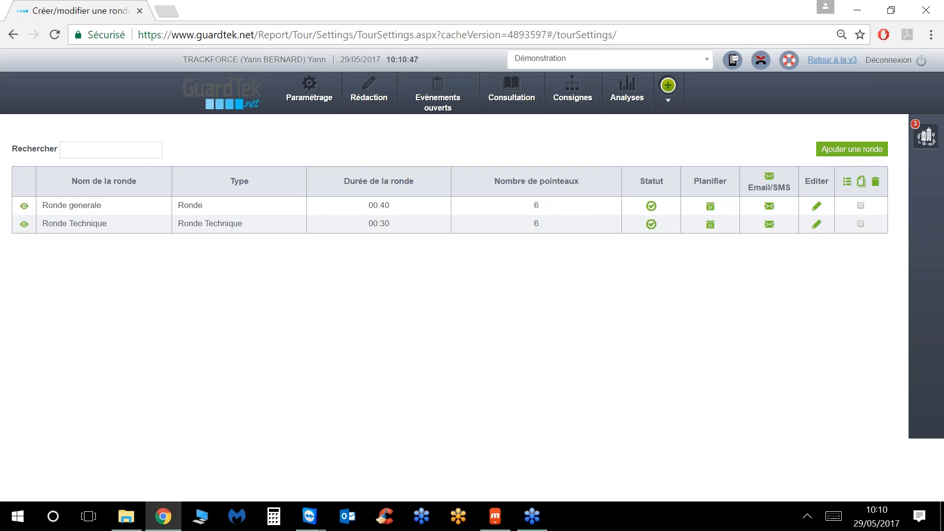
Step: Open the Journal de Sécurité and the report for the 10:10 Ronde generale round end
mouse_move(501, 98)
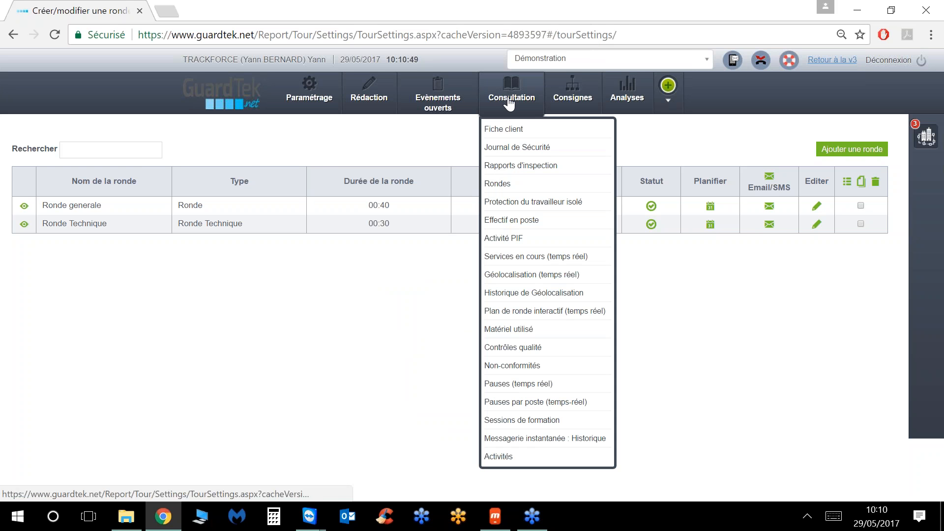
click(516, 149)
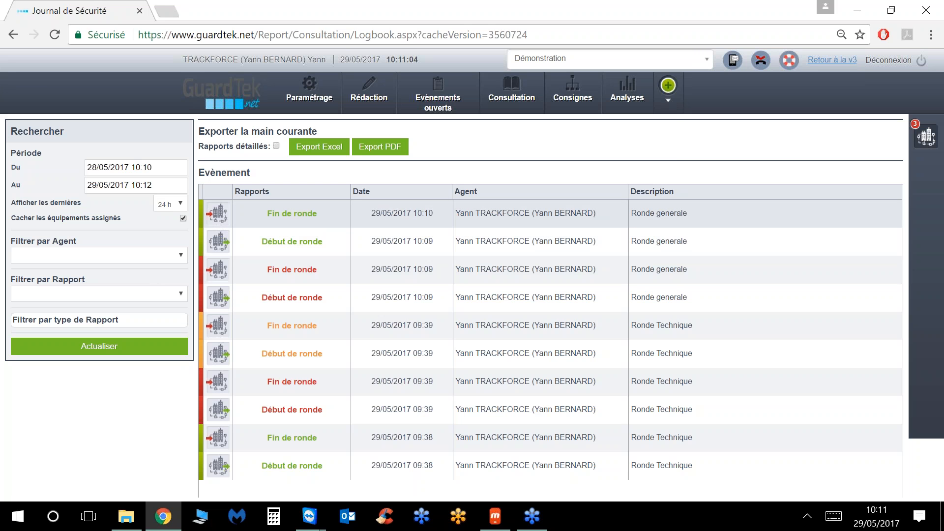
click(298, 216)
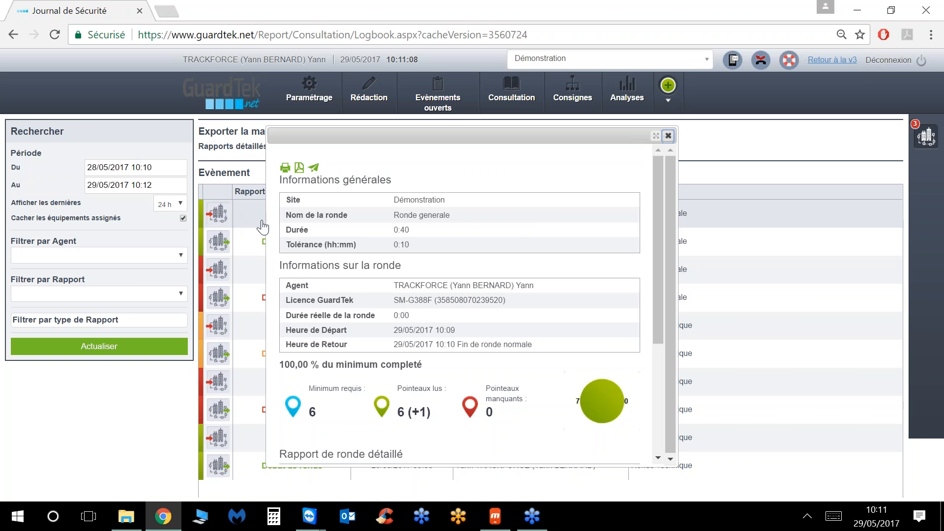
Step: Copy 'issuec12' from the round report and open the Pointeau Inconnu manual insertion form
scroll(467, 228, down, 3)
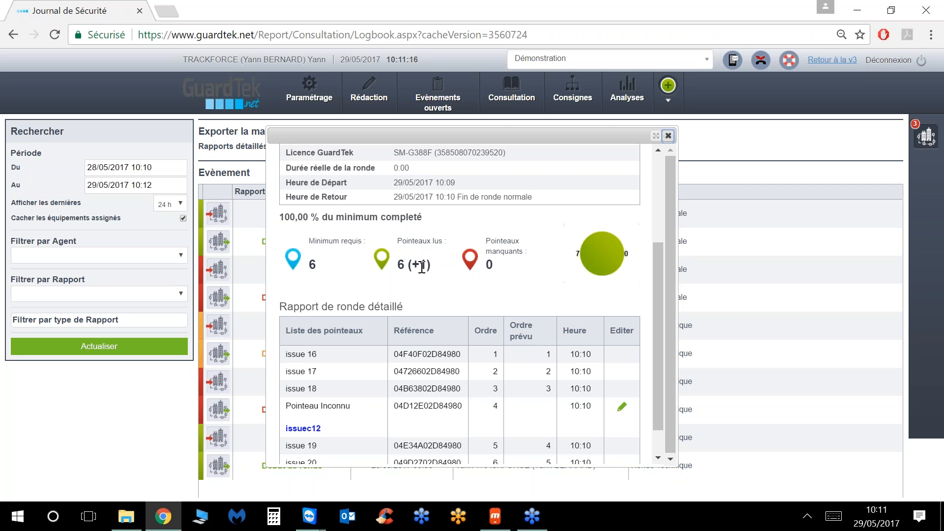
scroll(422, 266, down, 1)
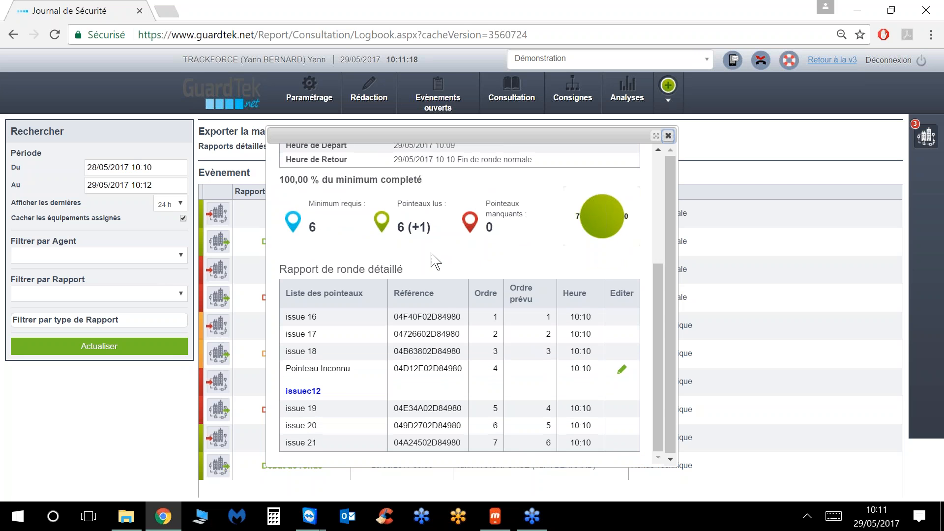
double_click(293, 393)
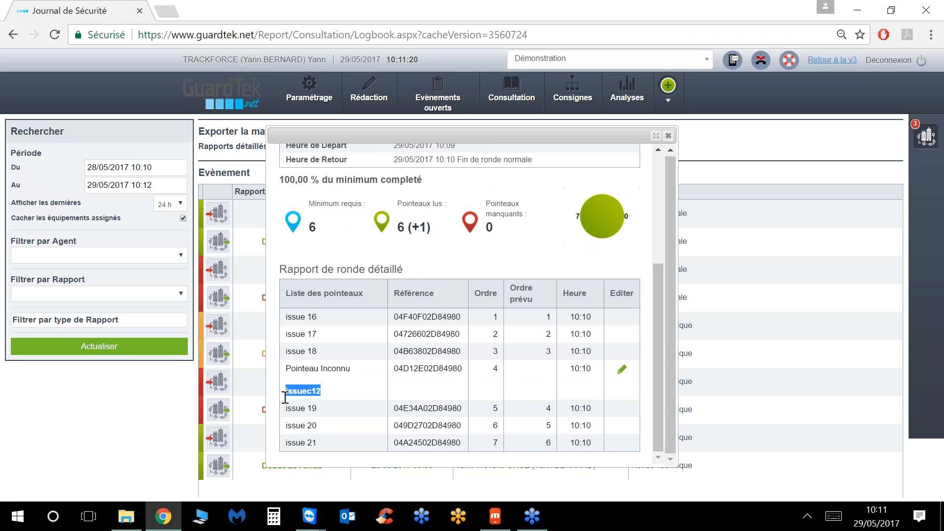
right_click(294, 393)
click(334, 404)
click(621, 372)
Step: Rename the Pointeau Inconnu checkpoint to the copied issue 12 name, save it, and close the report
scroll(489, 333, down, 3)
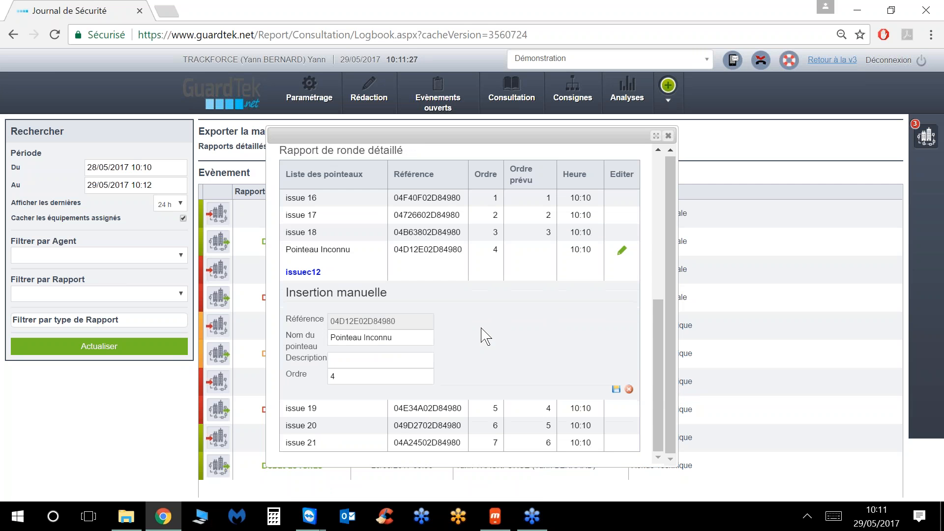
drag(408, 339, 265, 335)
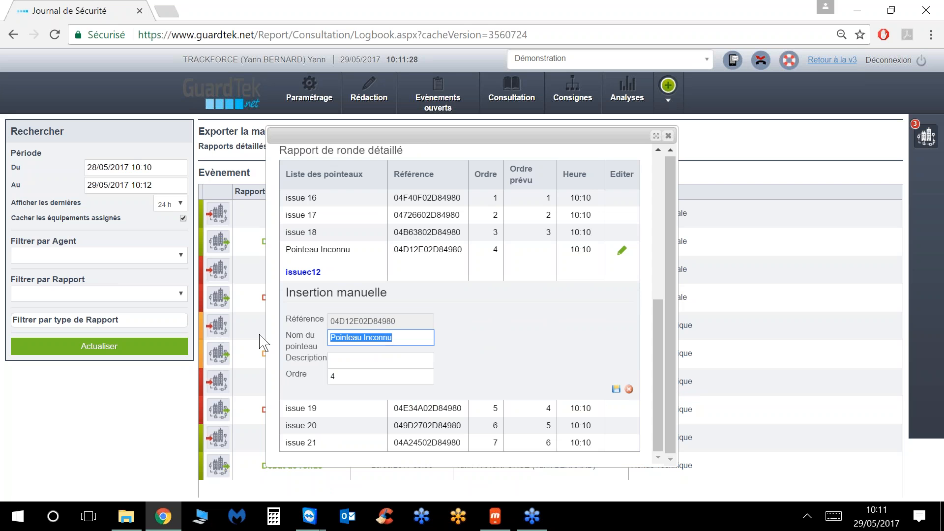
key(ctrl+v)
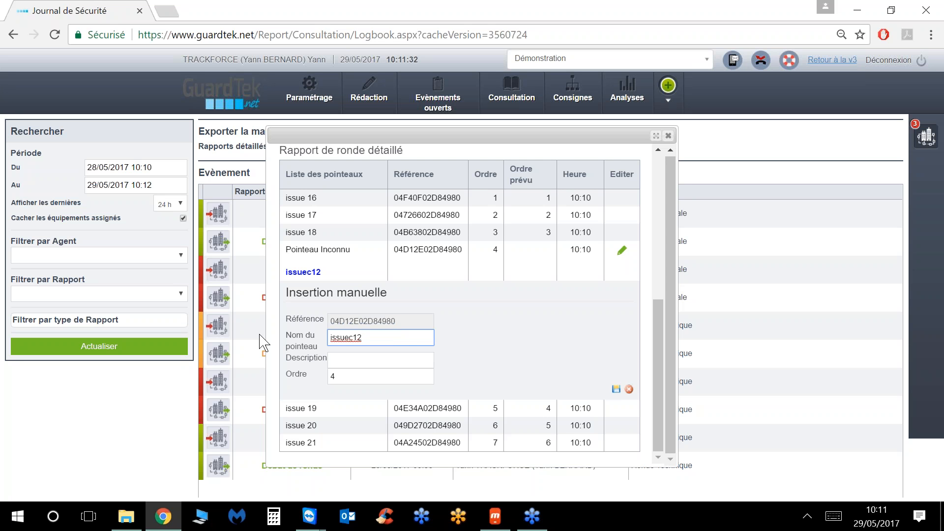
key(BackSpace)
click(616, 390)
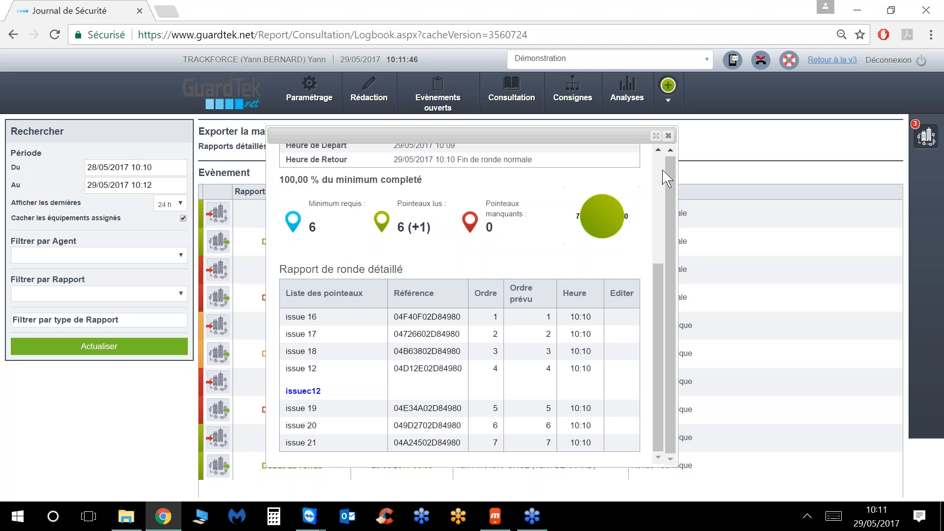
click(668, 136)
Step: Open Ronde generale for editing from the Créer/modifier une ronde page
mouse_move(297, 105)
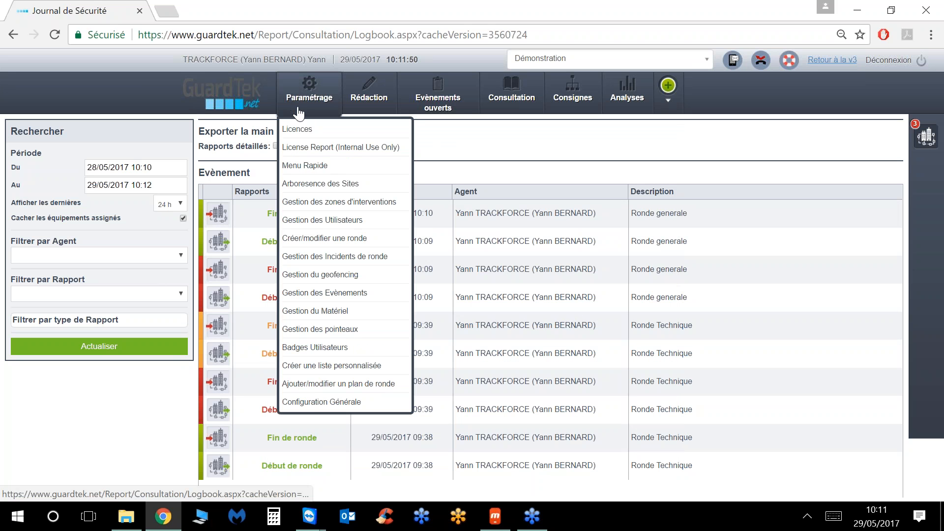
click(317, 241)
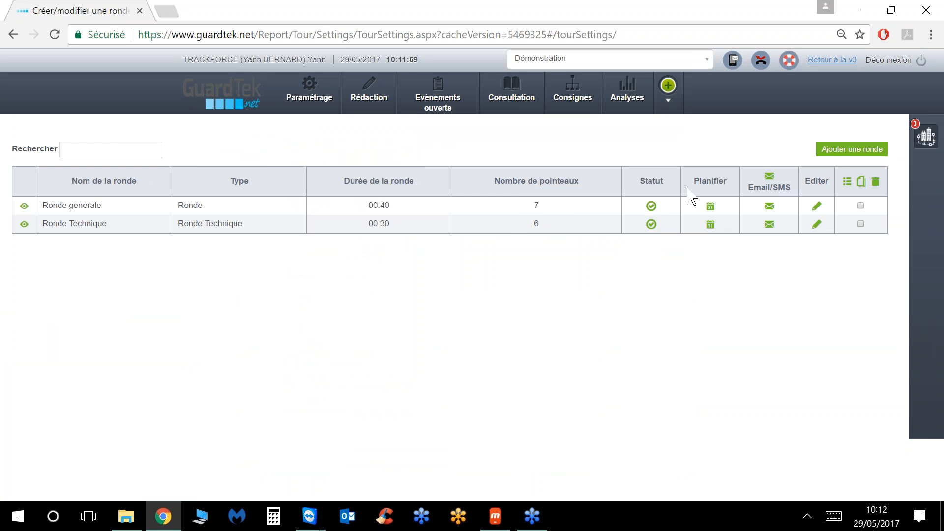
click(864, 20)
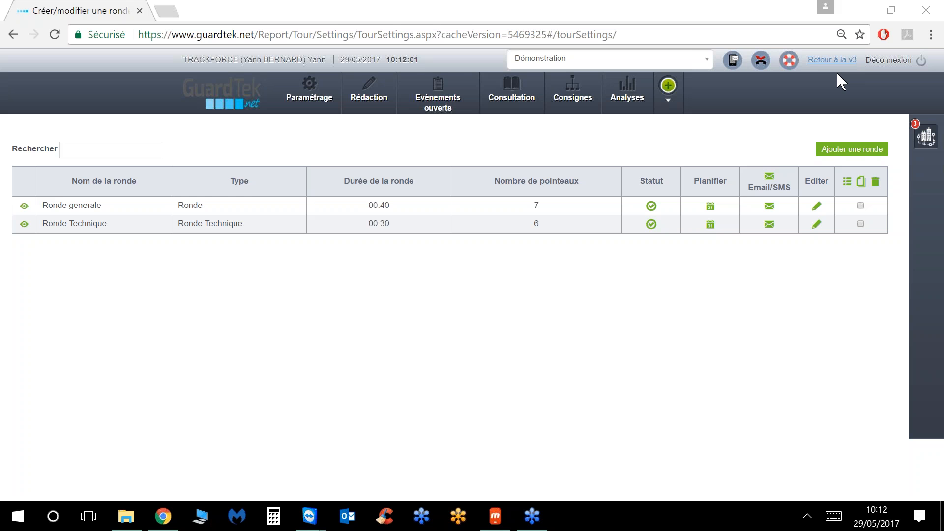
click(814, 210)
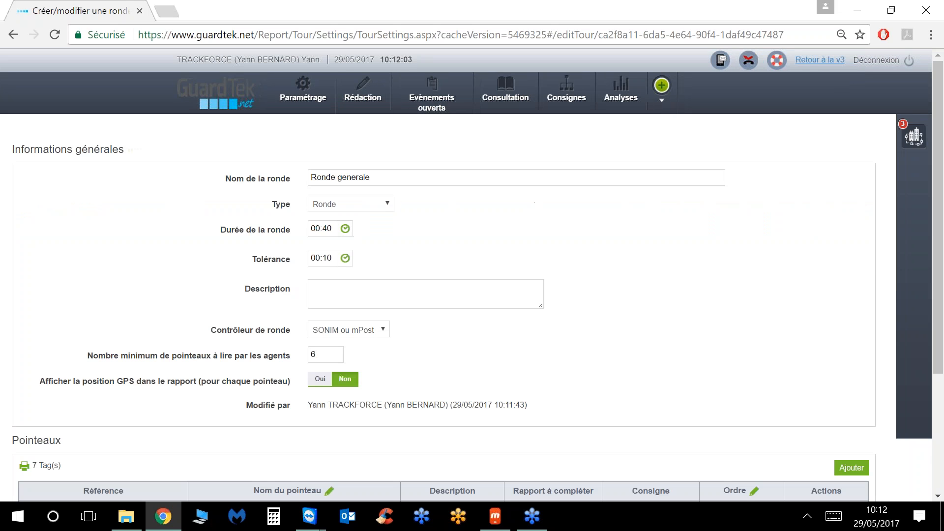
scroll(375, 326, down, 3)
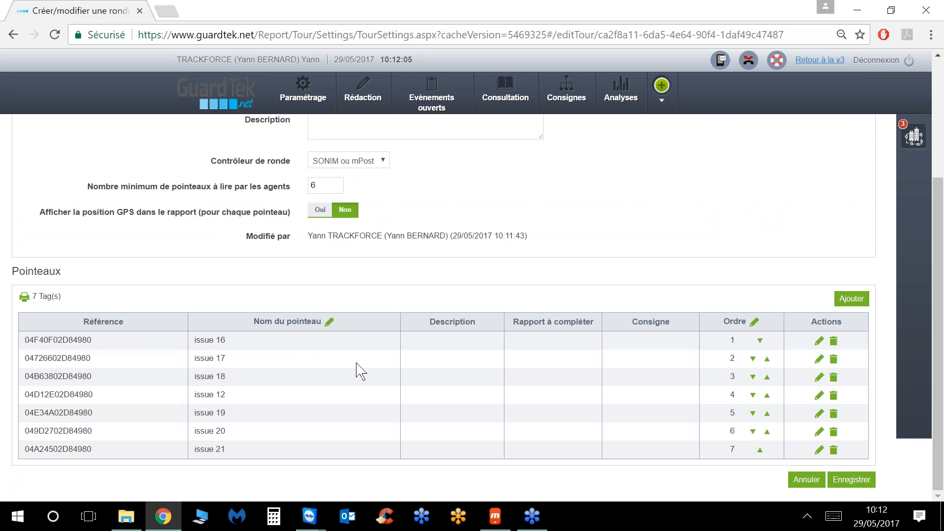
click(769, 156)
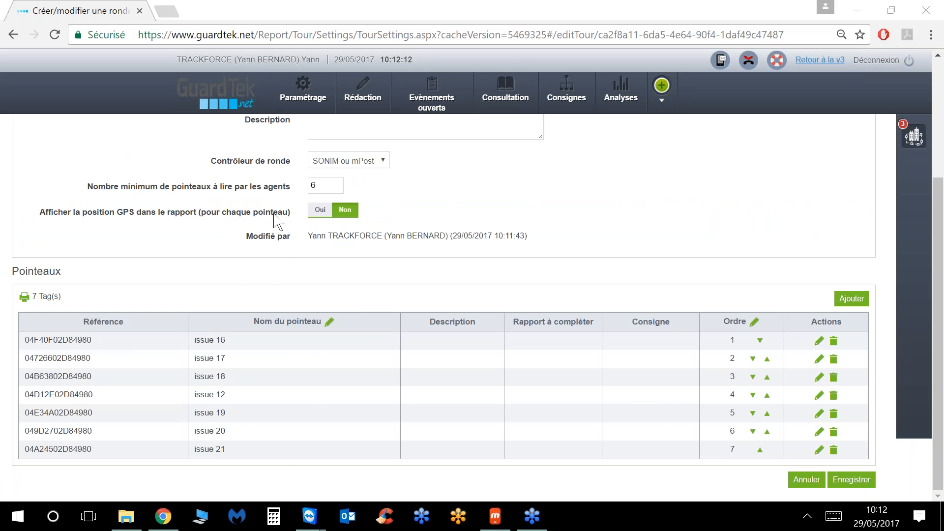
Step: Set the minimum checkpoints to 7, move issue 12 to order 1, and save the round
double_click(322, 185)
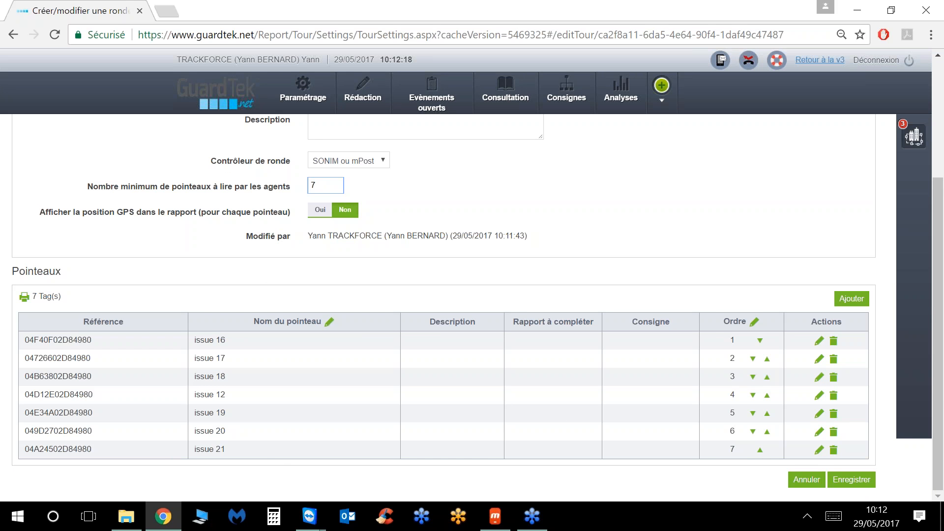
click(753, 395)
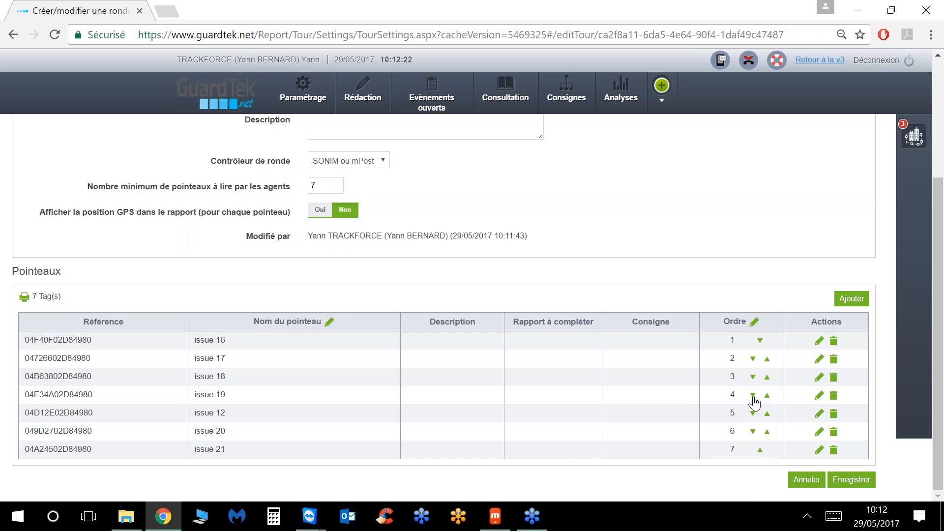
click(766, 414)
click(767, 395)
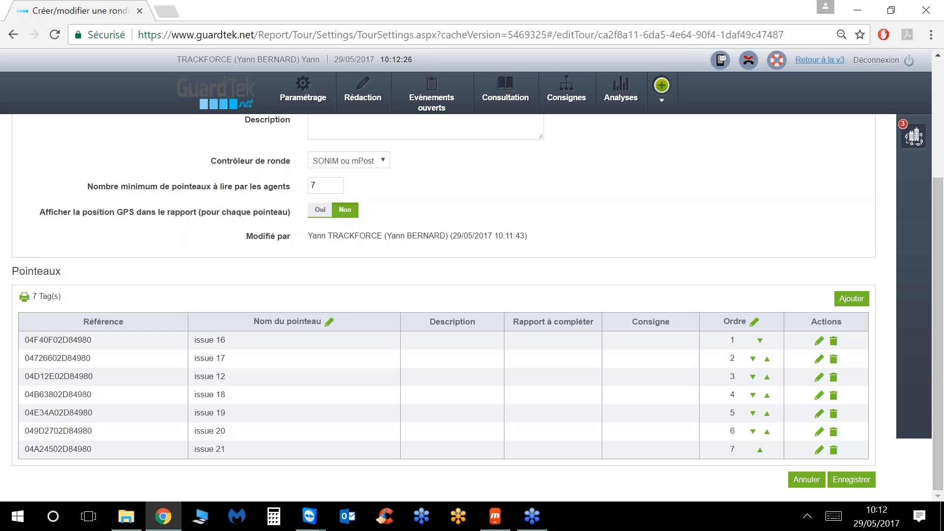
click(767, 378)
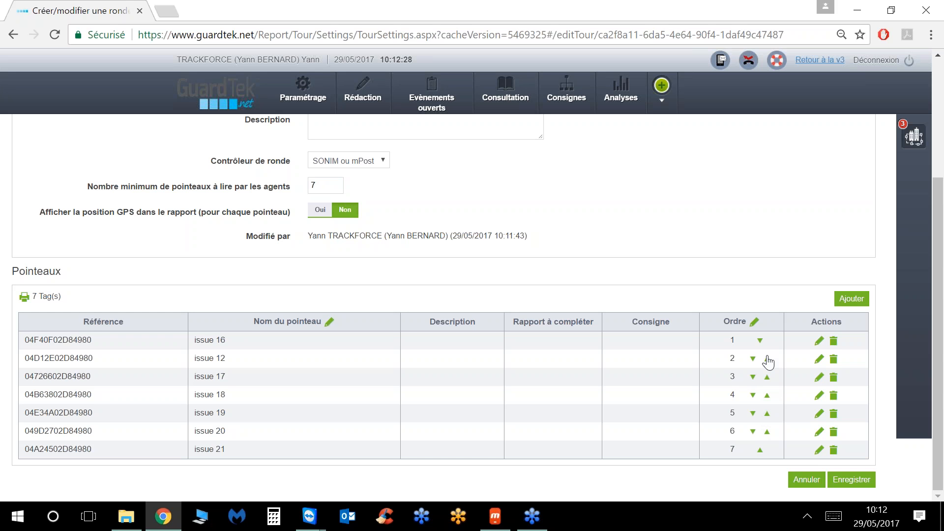
click(767, 359)
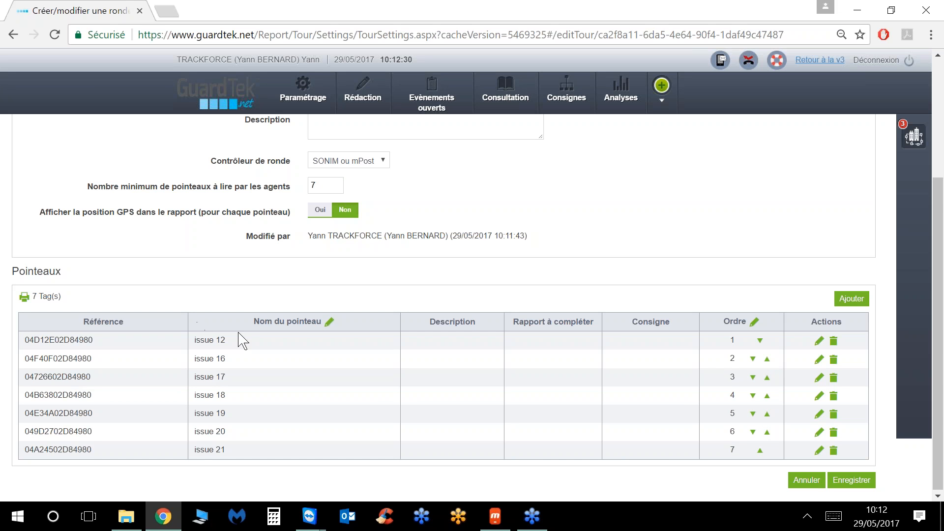
click(836, 483)
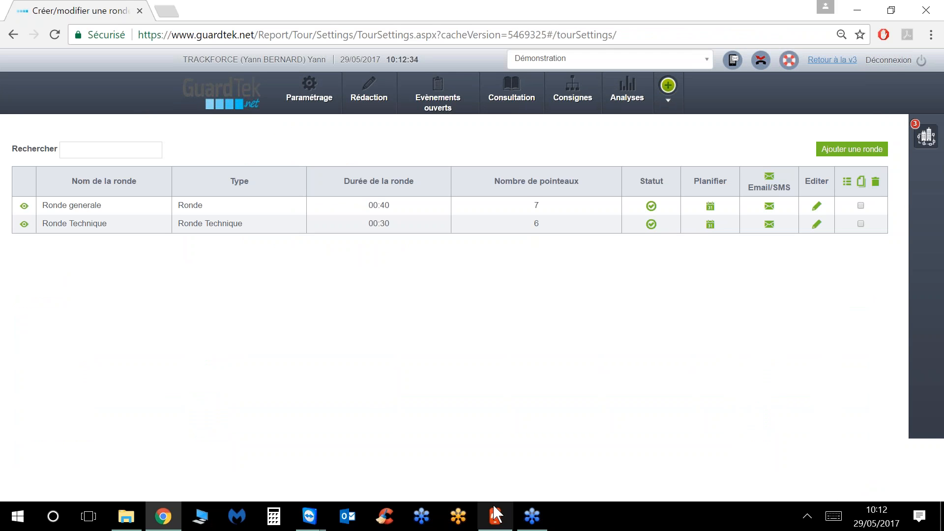
Step: Refresh the GuardTek mobile app's data via Actualiser, then hide the phone mirror
click(492, 524)
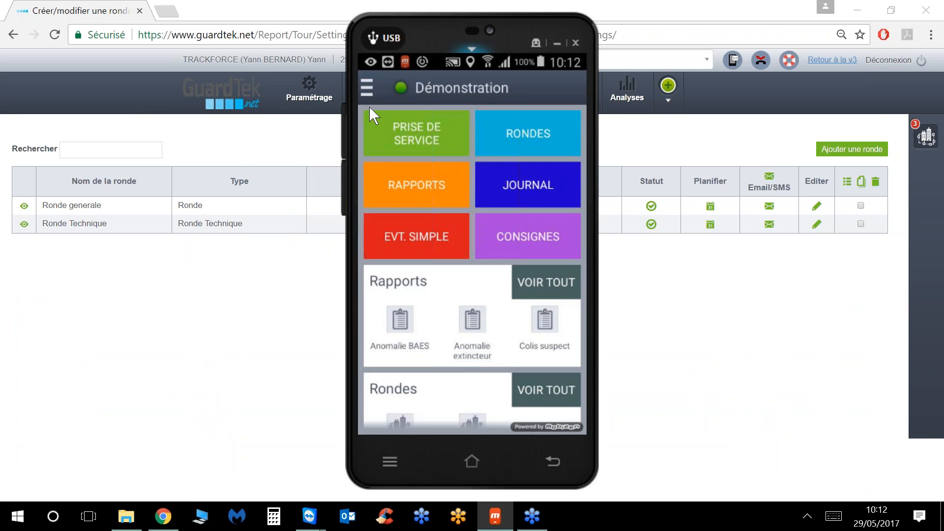
click(366, 87)
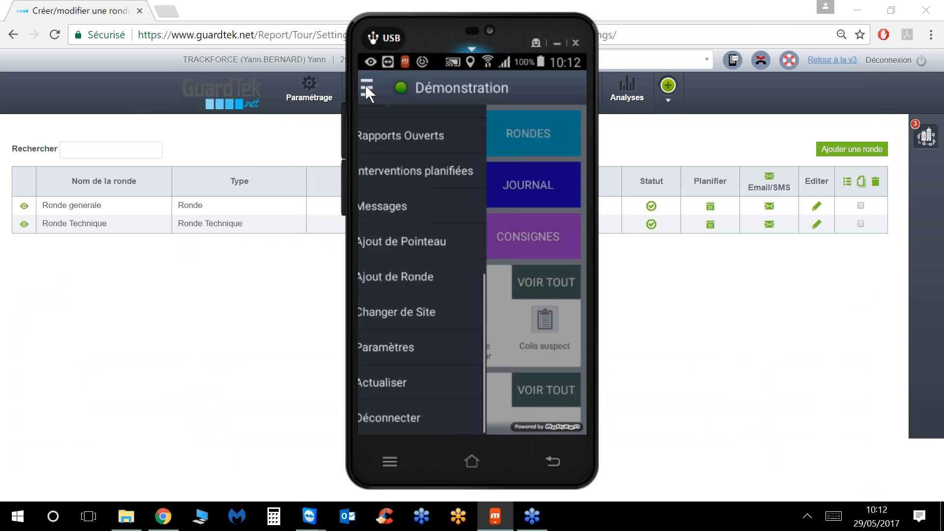
click(427, 382)
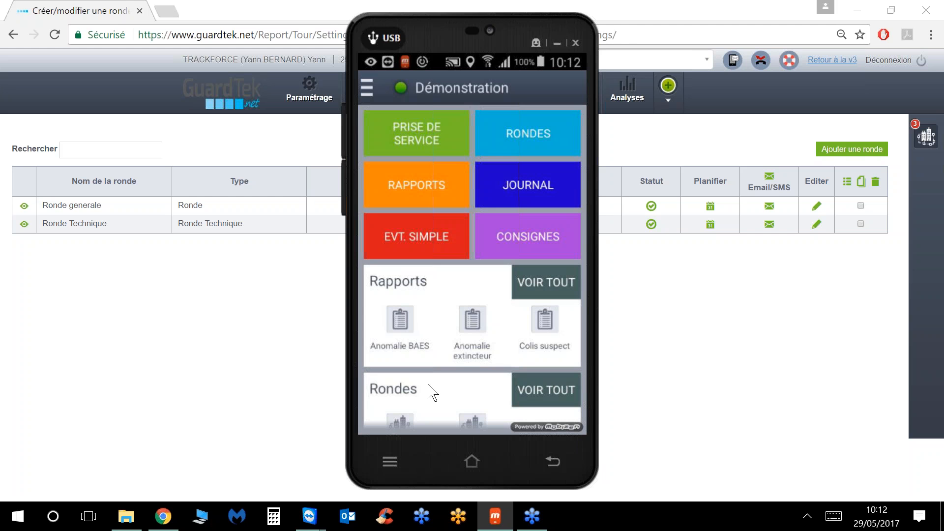
click(556, 43)
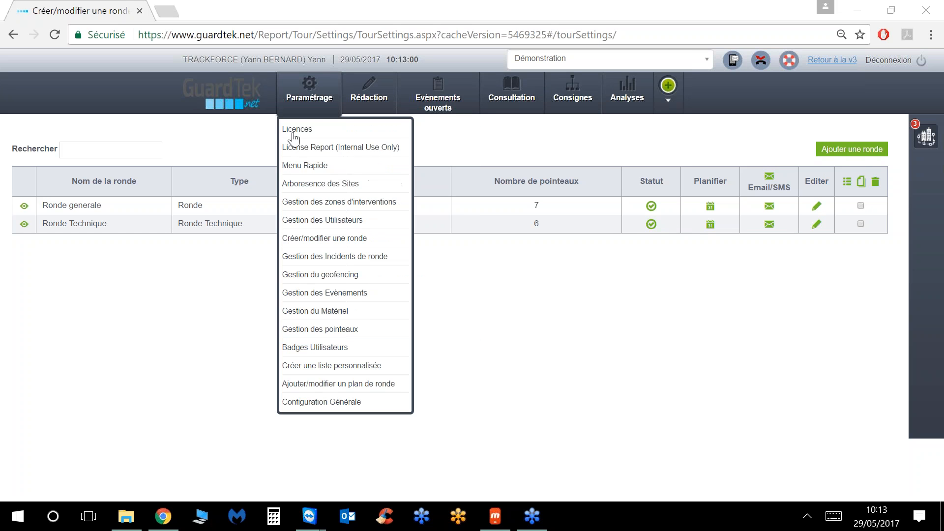
Step: Merge Ronde generale and Ronde Technique into one combined 13-checkpoint round
click(860, 224)
click(861, 206)
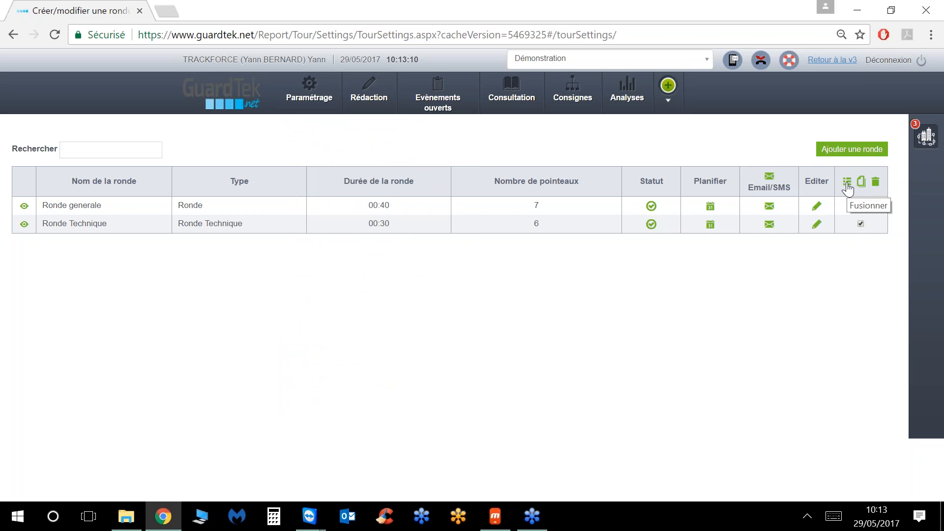
click(847, 185)
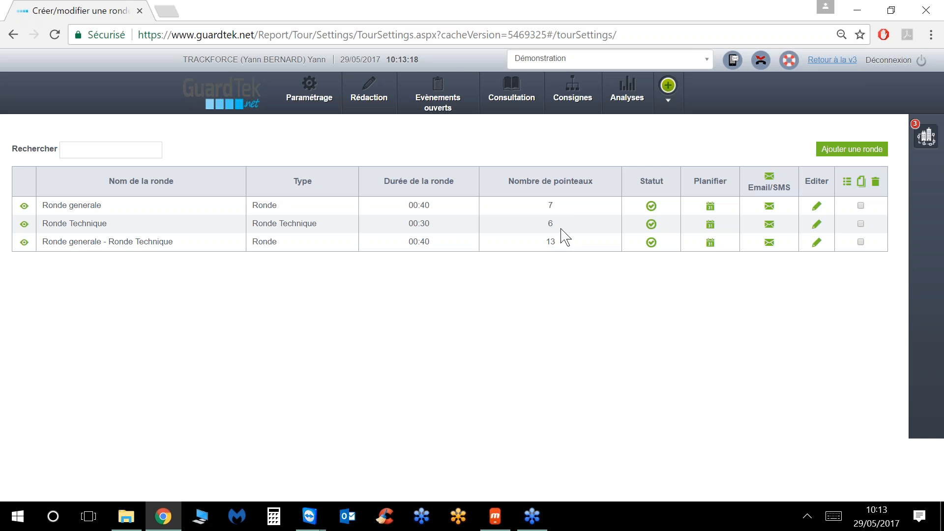
Step: Rename the combined round to Ronde aléatoire
click(816, 245)
scroll(502, 244, down, 2)
scroll(501, 239, up, 2)
drag(448, 178, 225, 165)
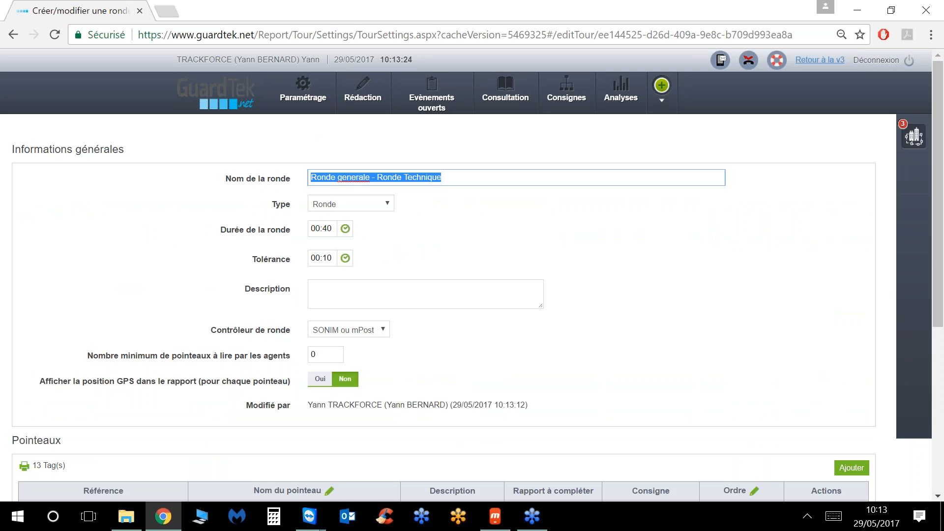
text(Ronde ak)
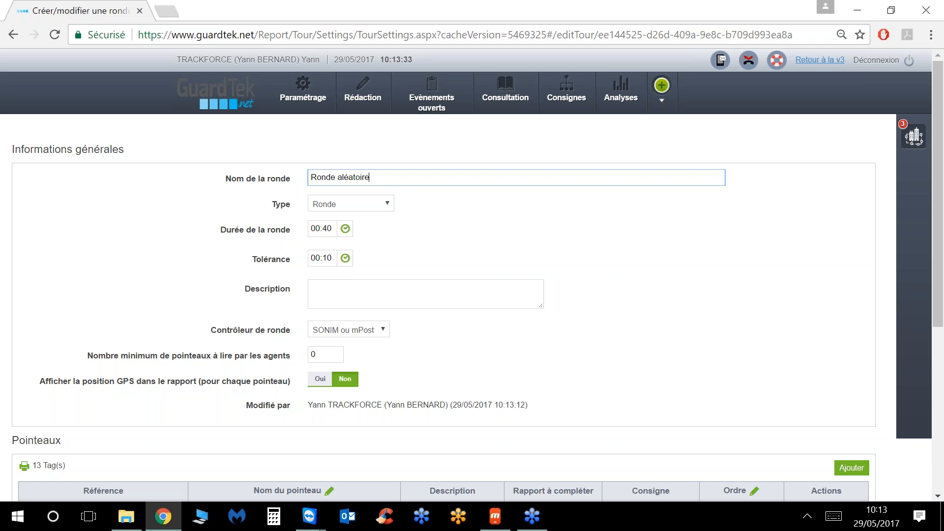
Step: Remove the issue 17 and Bâtiment A Local Technique checkpoints and set the minimum to 11
scroll(435, 241, down, 5)
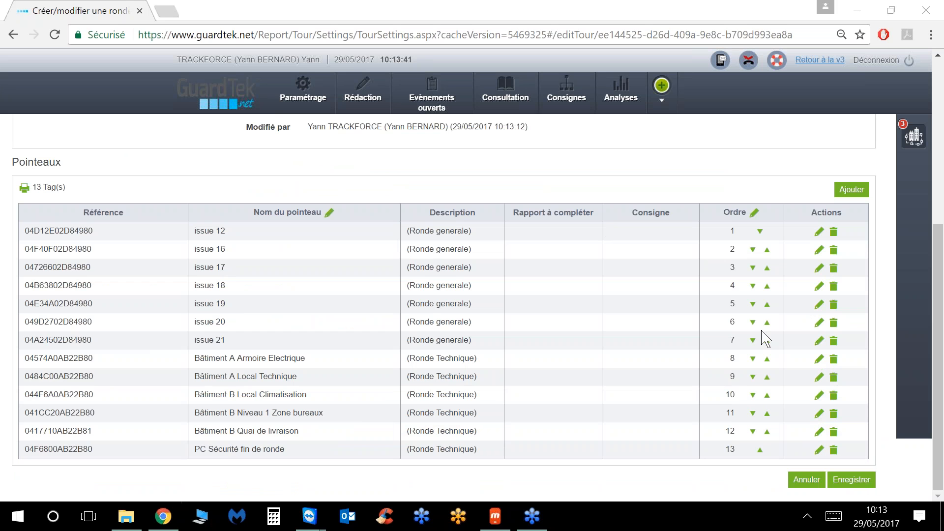
click(834, 269)
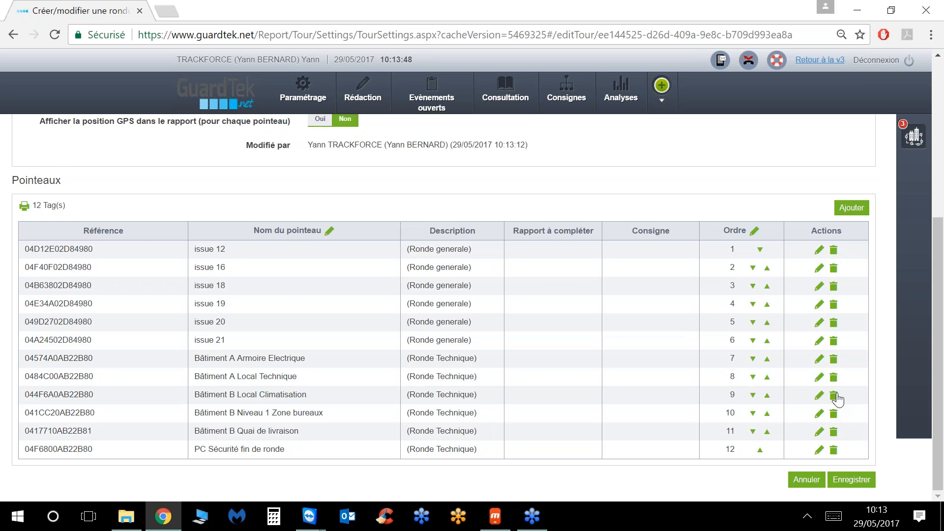
click(834, 379)
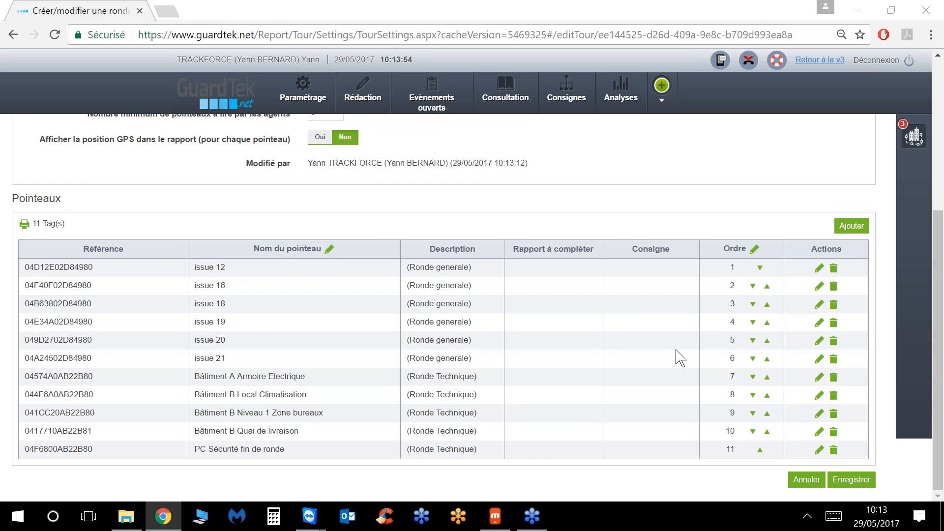
scroll(358, 206, up, 5)
drag(333, 336, 283, 341)
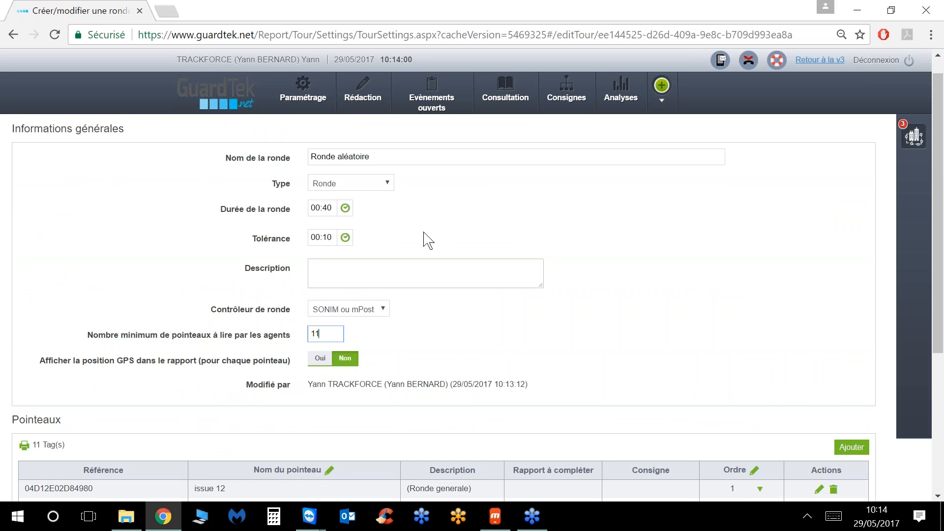
Step: Give Ronde aléatoire the new round type Aléatoire and save it
click(369, 183)
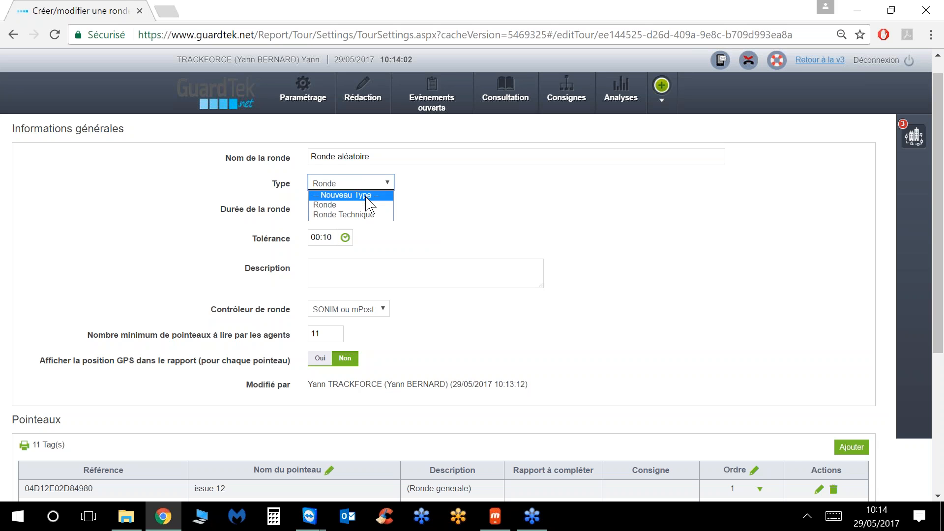
click(387, 196)
click(445, 182)
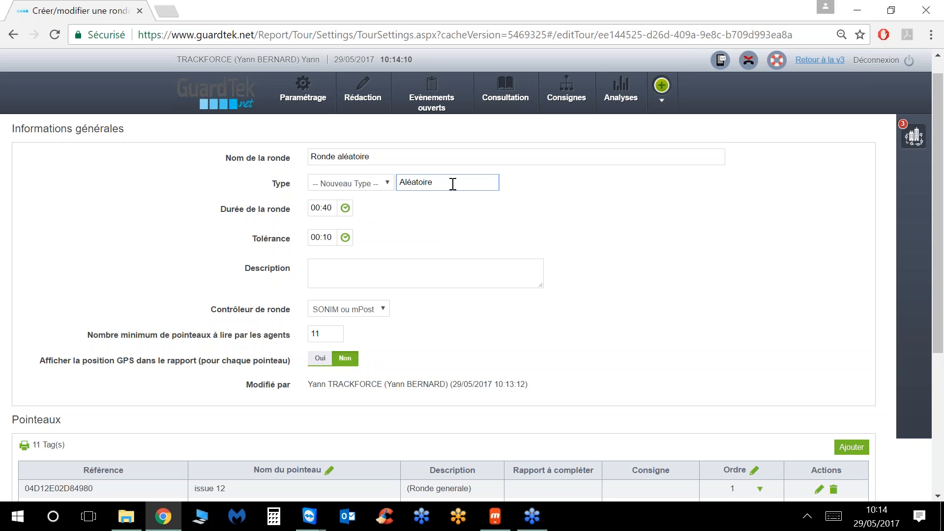
scroll(625, 229, down, 5)
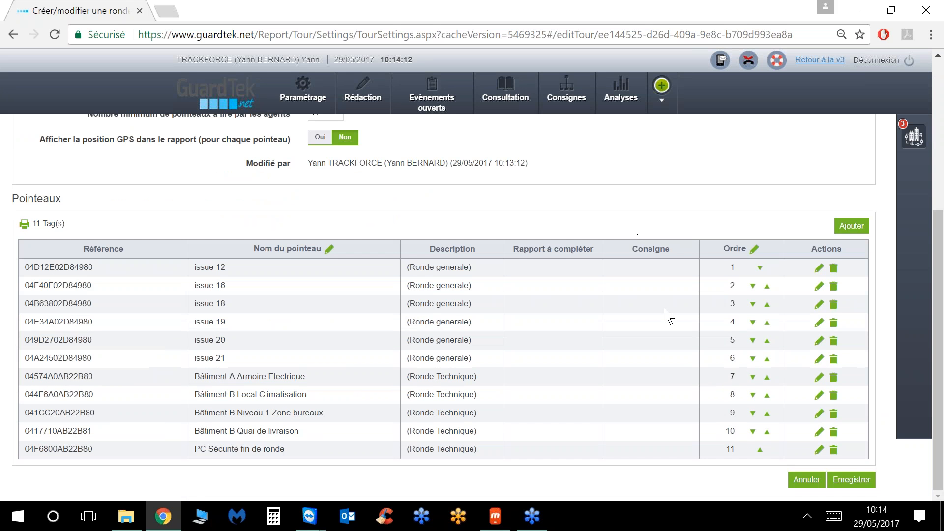
click(844, 484)
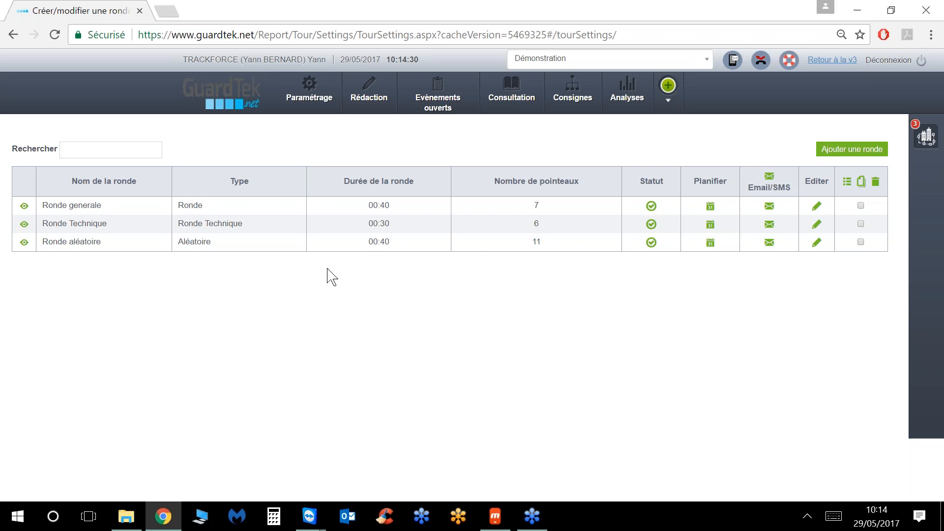
mouse_move(314, 92)
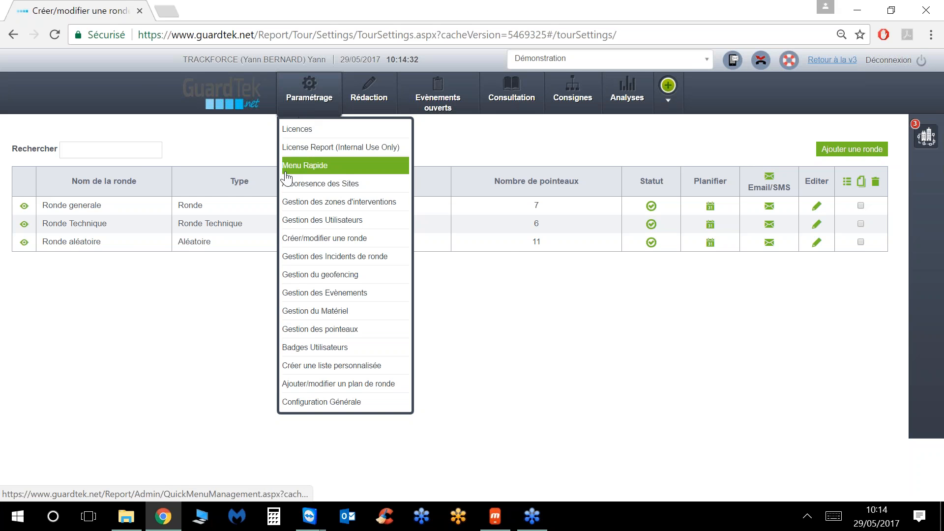
click(317, 293)
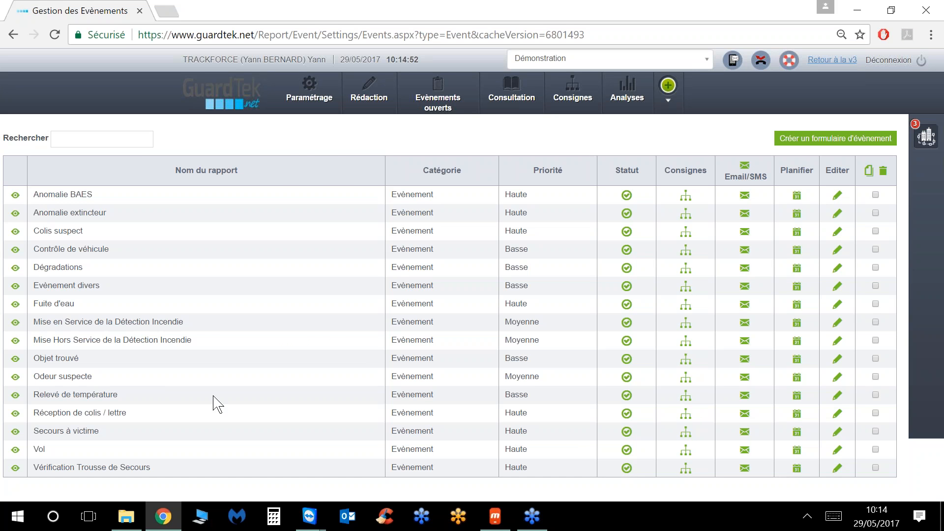
click(314, 98)
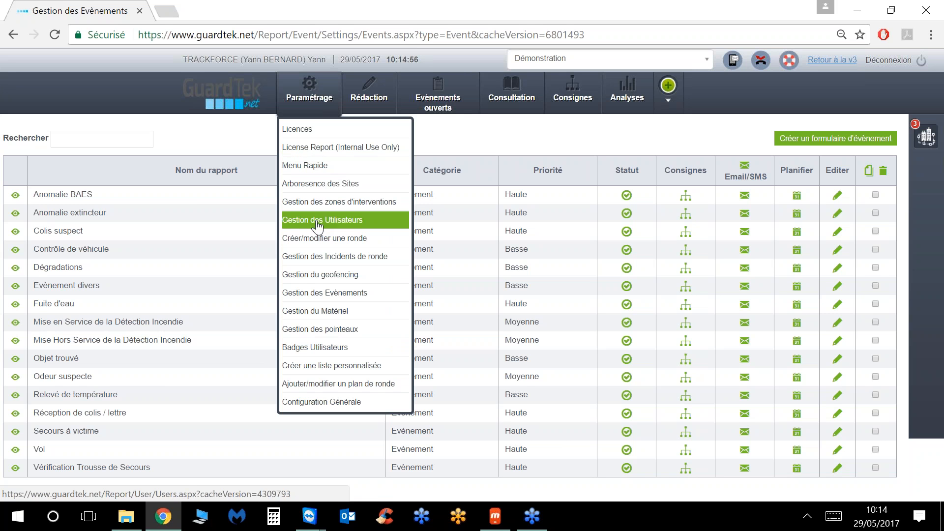
click(318, 245)
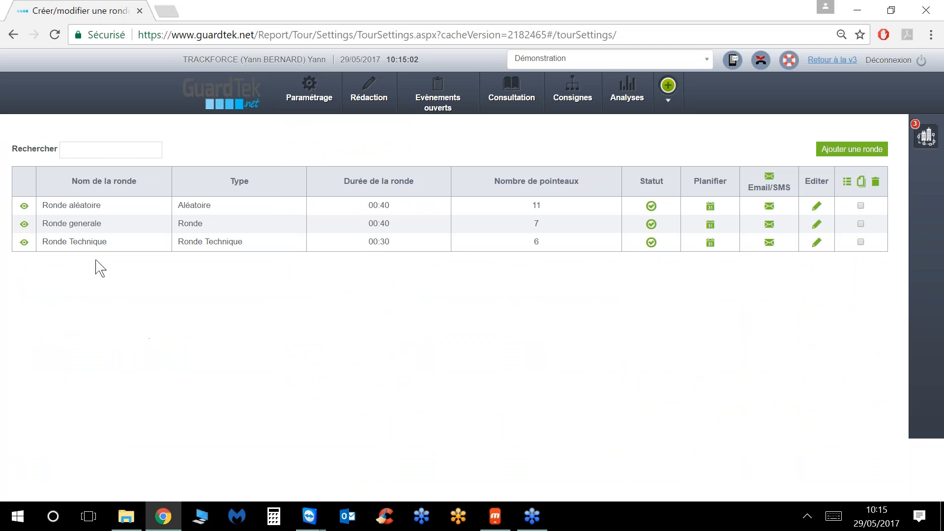
Step: In Ronde Technique, attach the Relevé de température report to the Bâtiment B Local Climatisation checkpoint
click(816, 242)
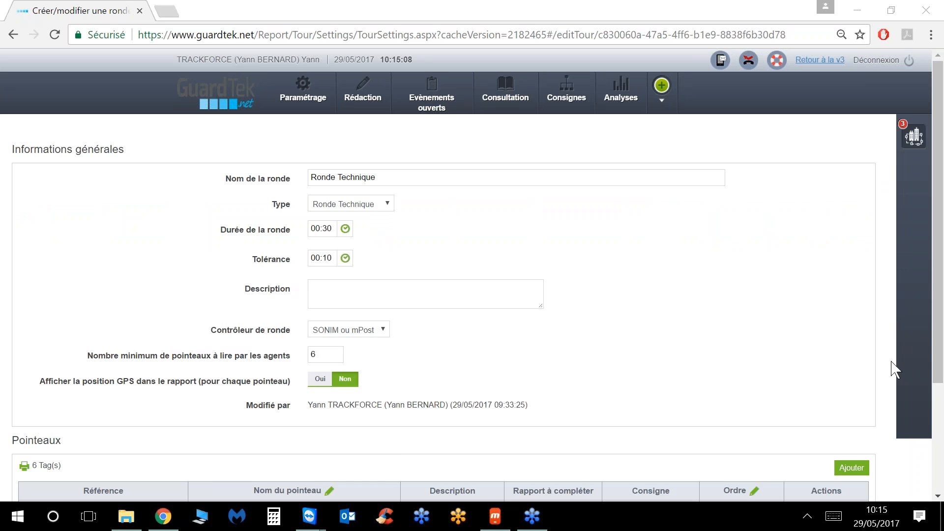
scroll(860, 350, down, 3)
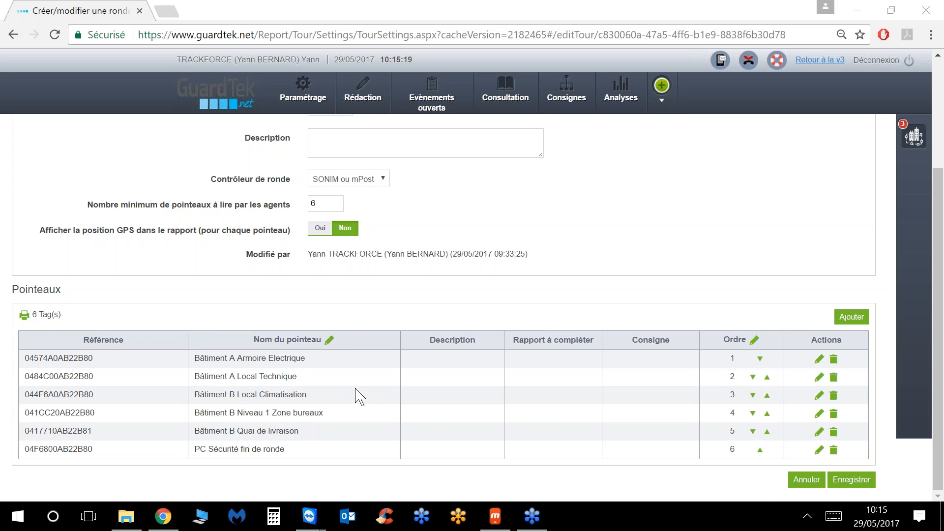
click(818, 397)
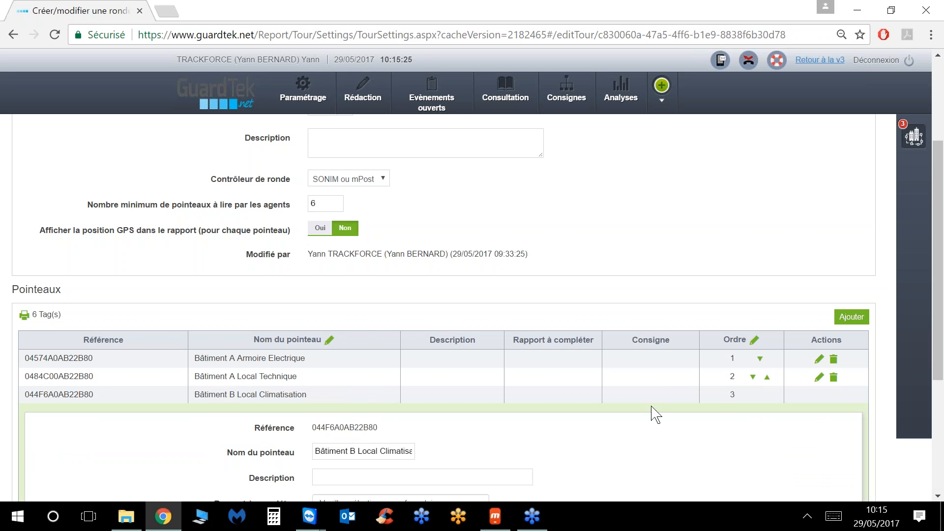
scroll(653, 411, down, 4)
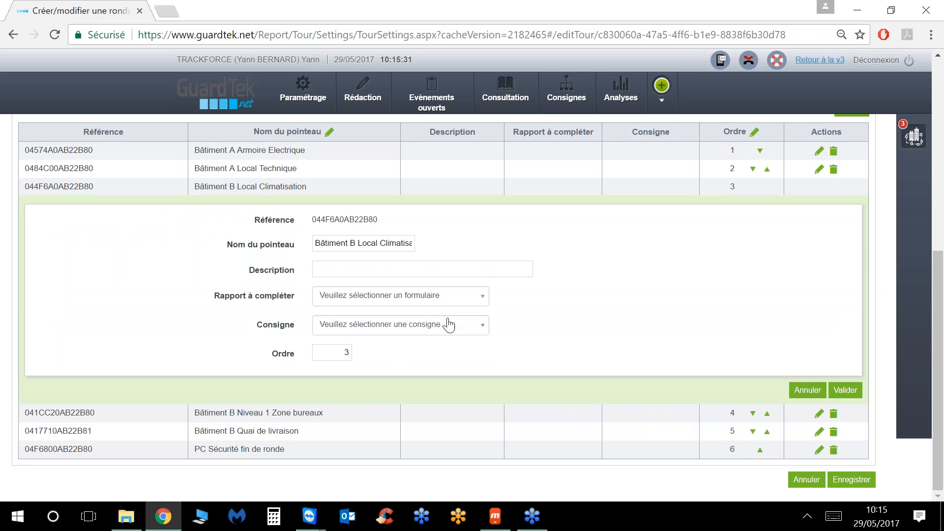
click(445, 299)
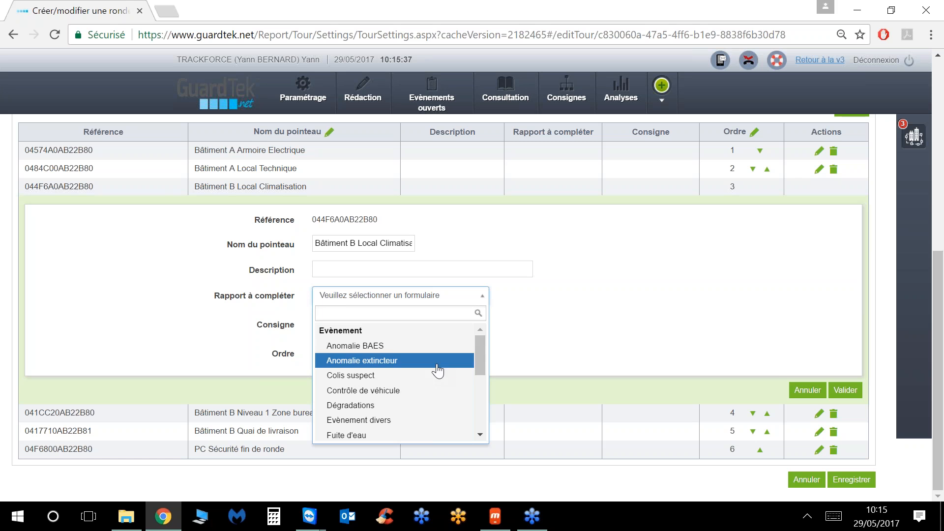
scroll(482, 369, down, 1)
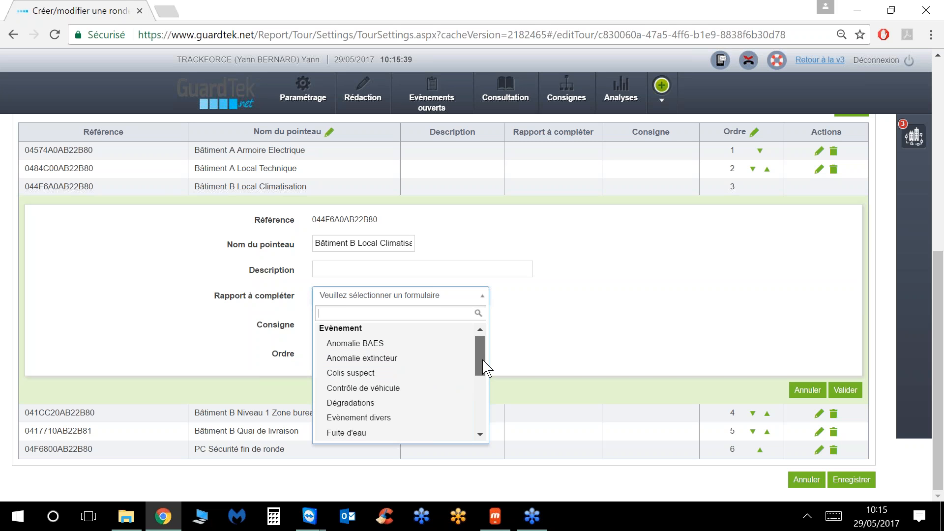
drag(486, 378, 487, 418)
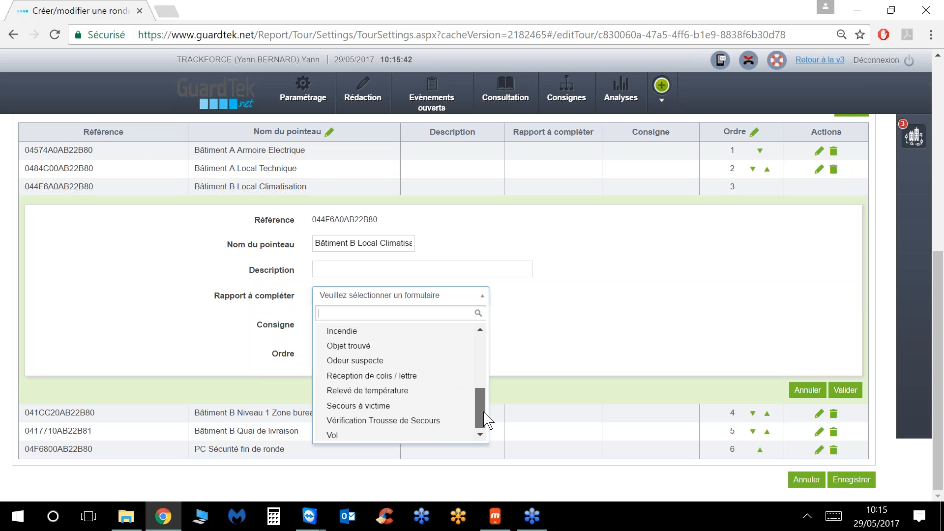
click(408, 395)
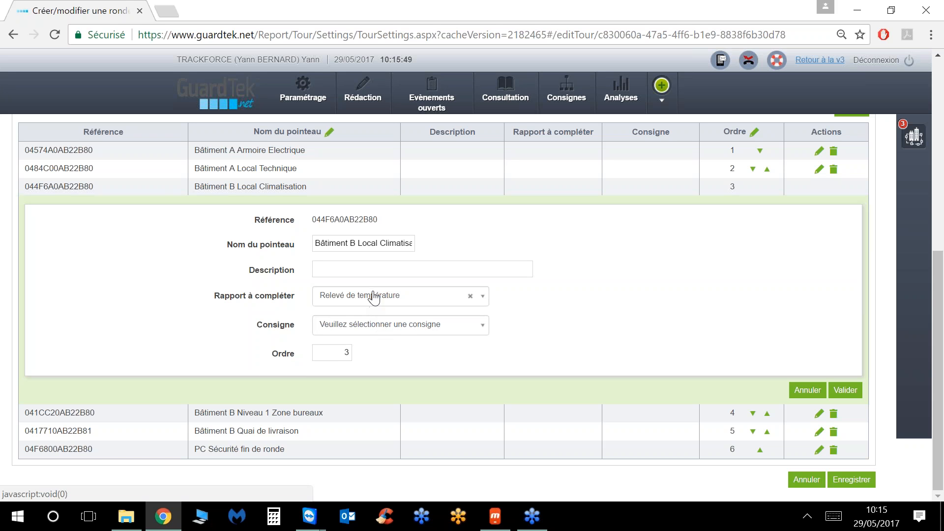
Step: Validate the checkpoint without adding an instruction and save Ronde Technique
click(375, 330)
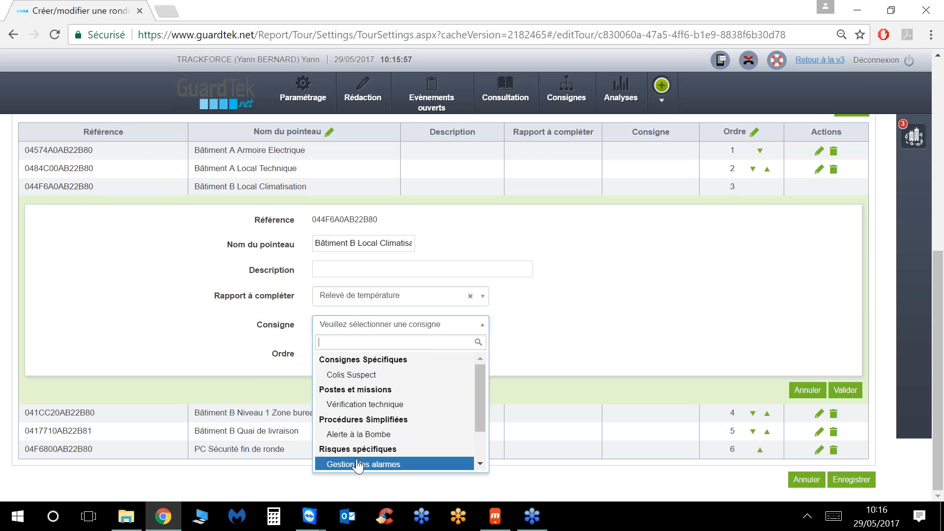
click(551, 329)
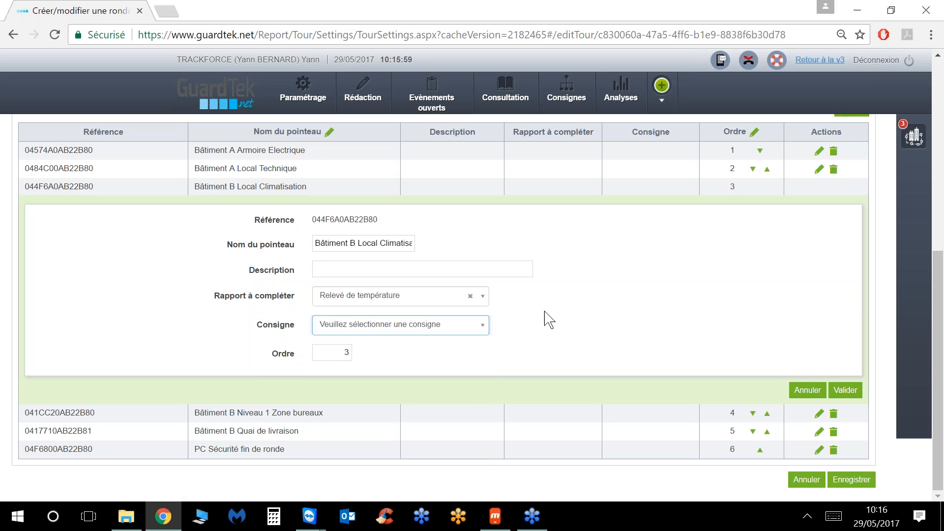
click(853, 396)
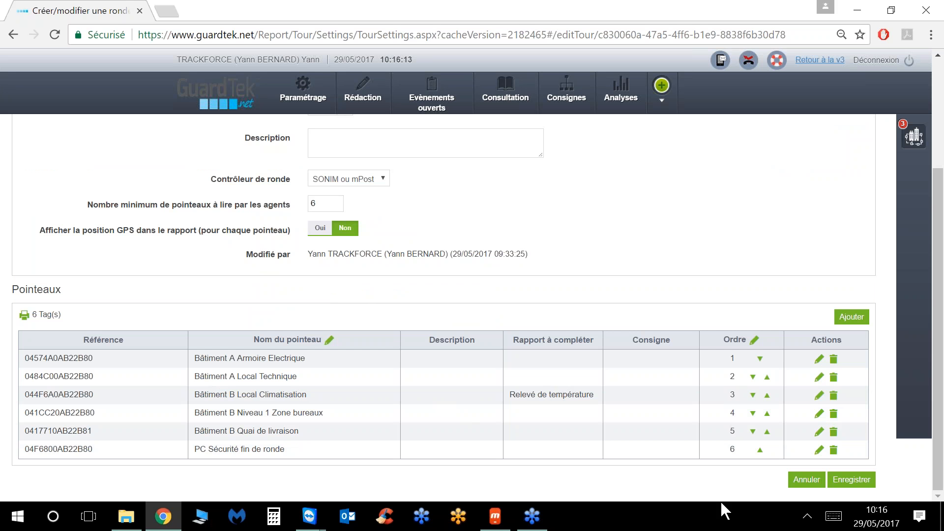
click(851, 479)
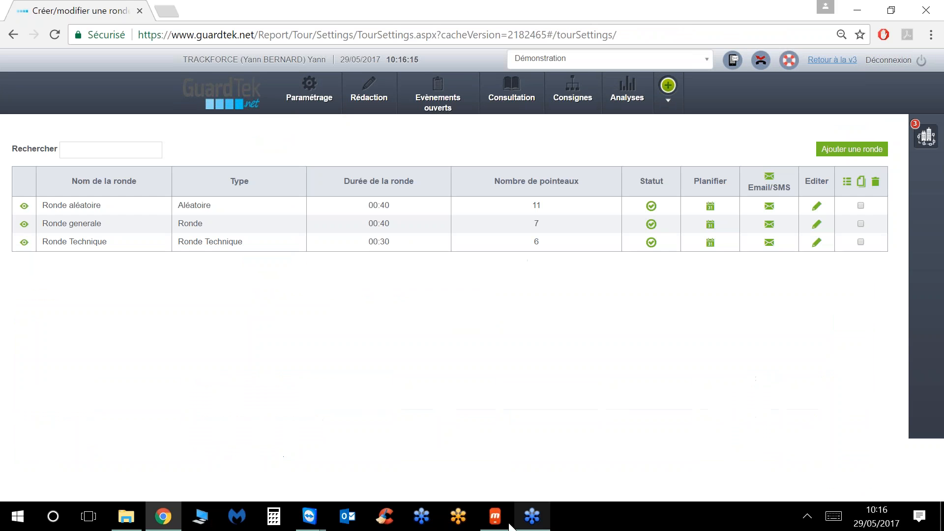
Step: On the mirrored phone, refresh the app's data from the server and open the Rondes list
click(496, 517)
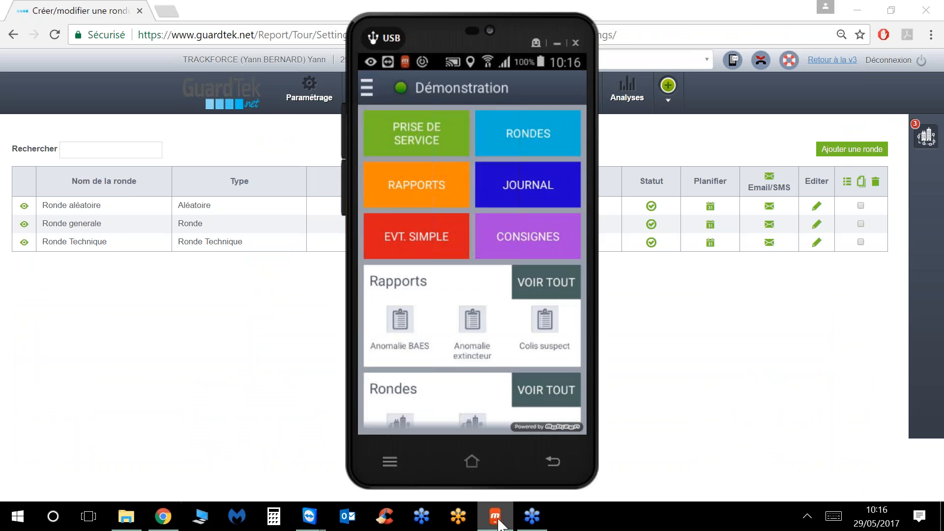
click(367, 89)
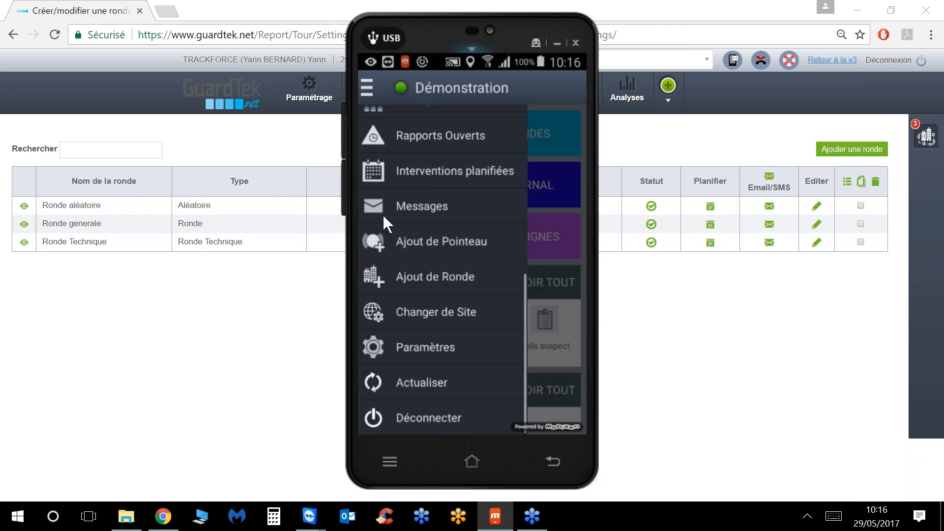
click(422, 382)
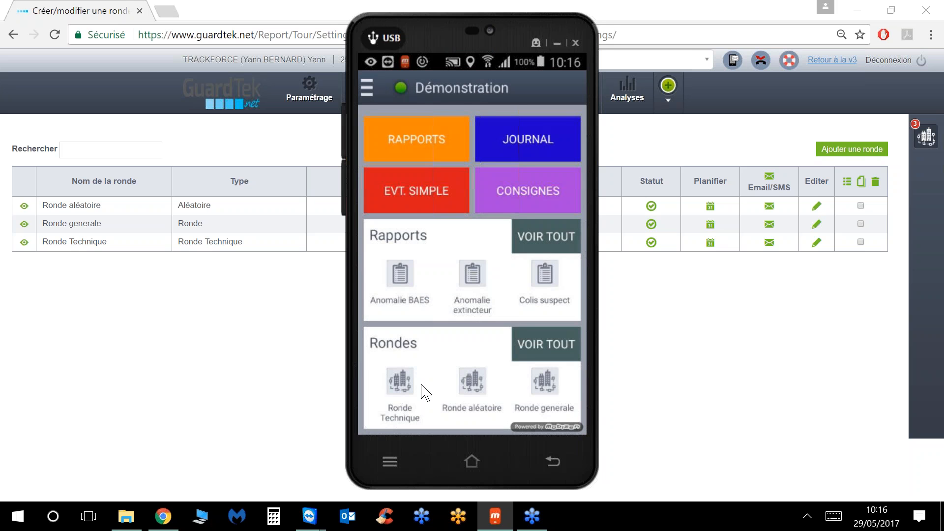
scroll(424, 392, up, 2)
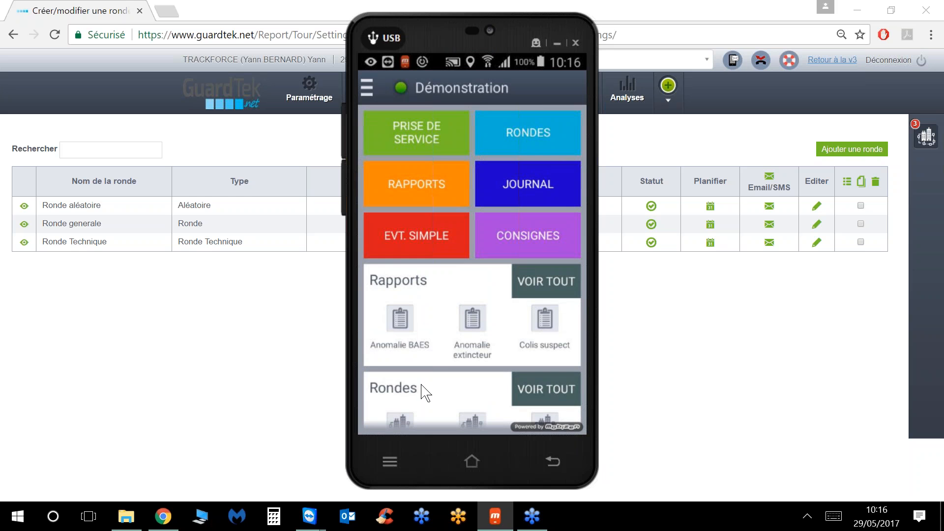
click(424, 392)
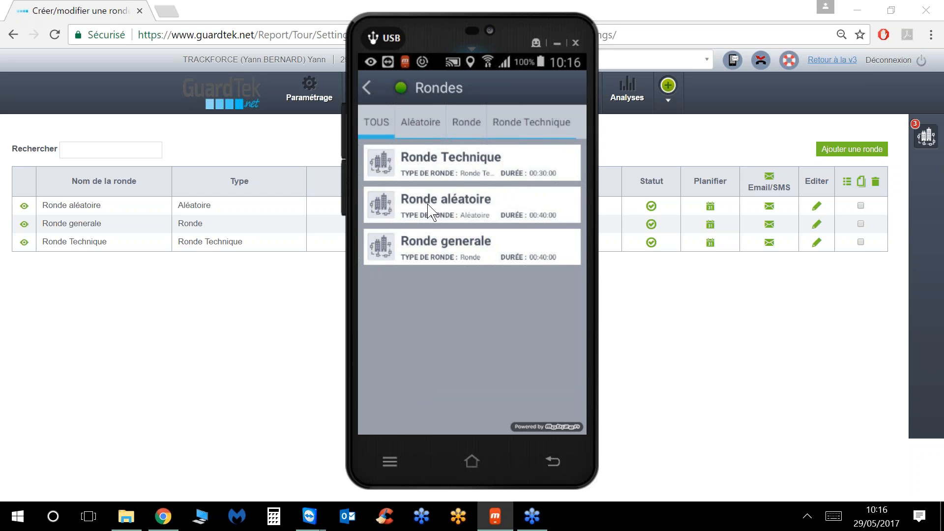
Step: Run Ronde Technique through its six checkpoints, confirm FIN DE RONDE, and go to the journal
click(461, 160)
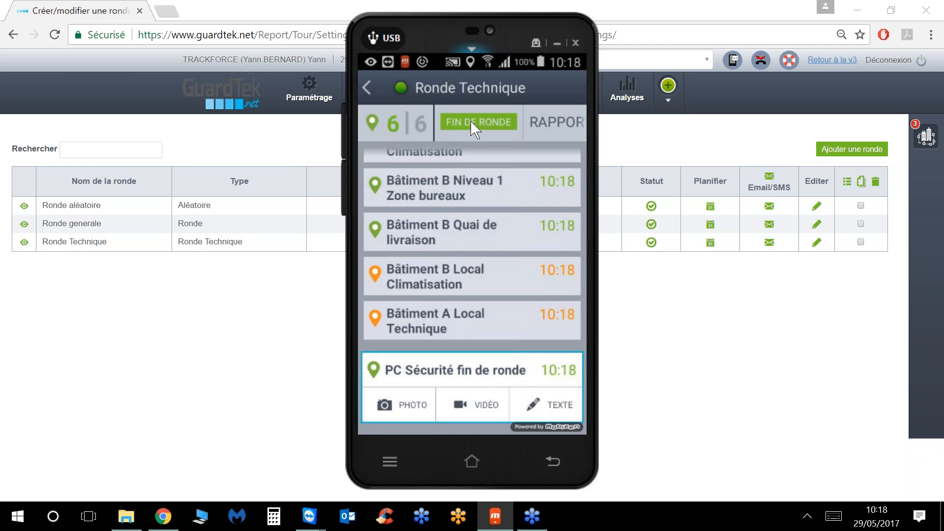
click(470, 120)
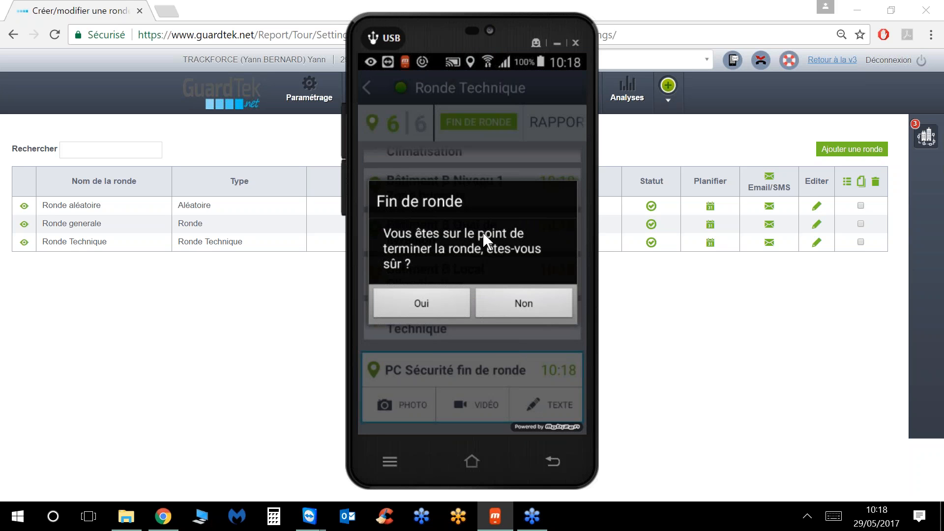
click(423, 302)
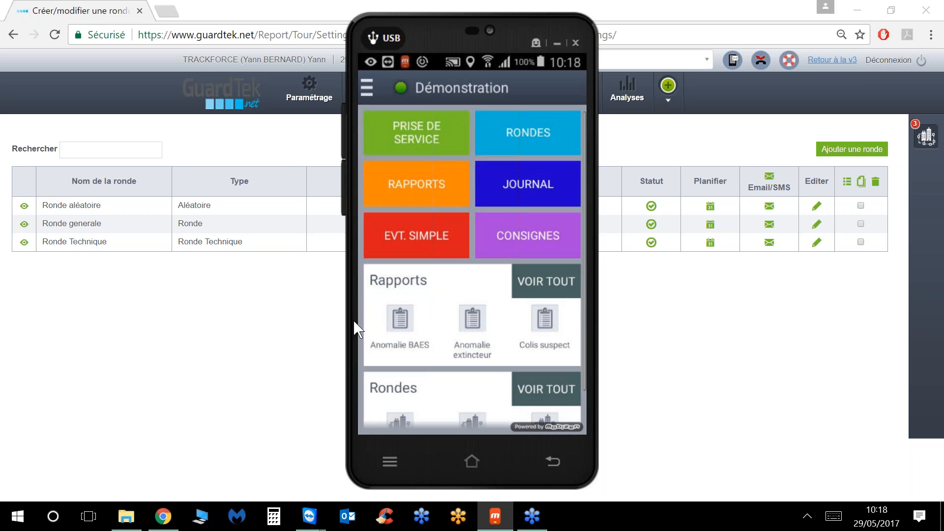
click(512, 186)
Step: Review the latest Ronde Technique Fin de ronde entry showing 6 of 6 read, then hide the phone mirror
click(484, 252)
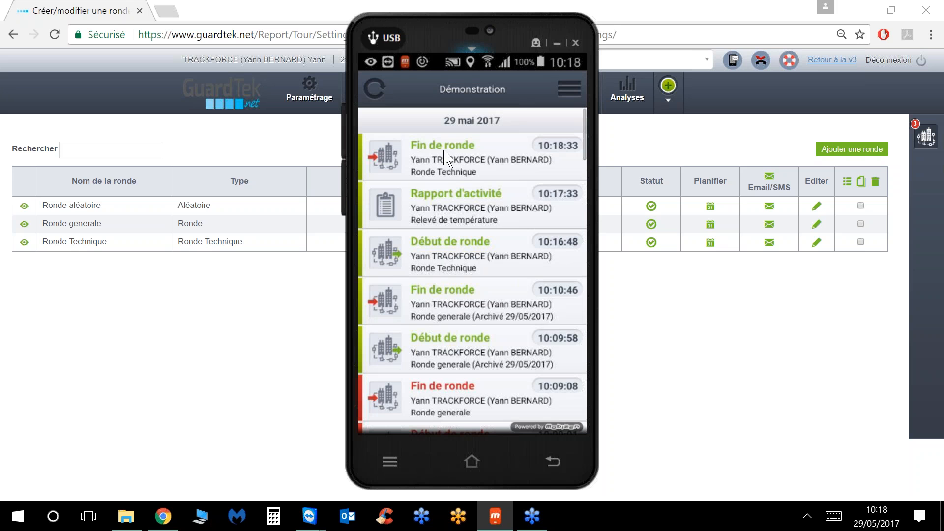
click(392, 163)
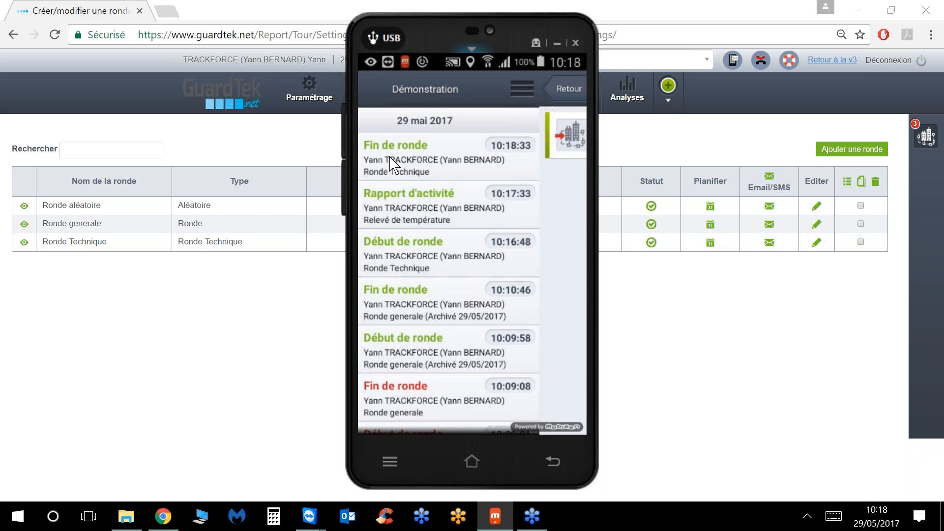
scroll(503, 235, down, 2)
scroll(504, 235, up, 2)
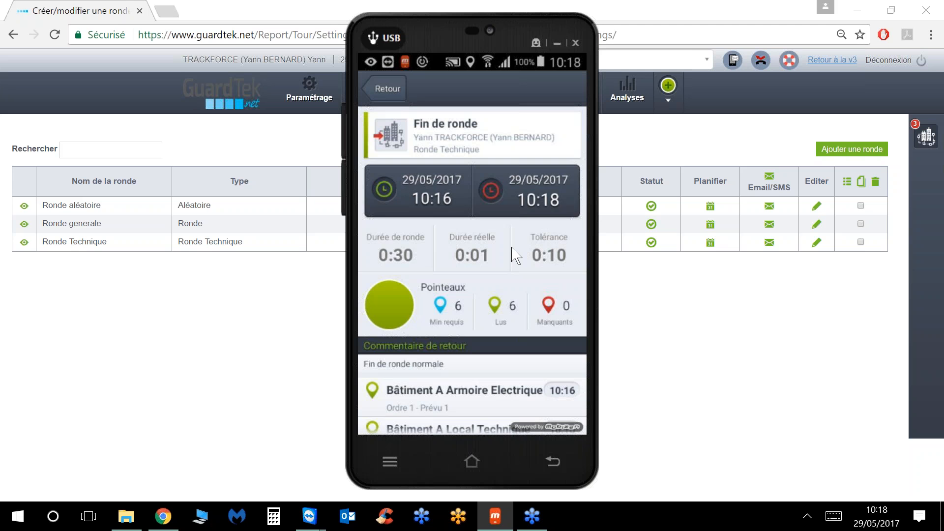
scroll(514, 255, down, 1)
scroll(514, 255, down, 2)
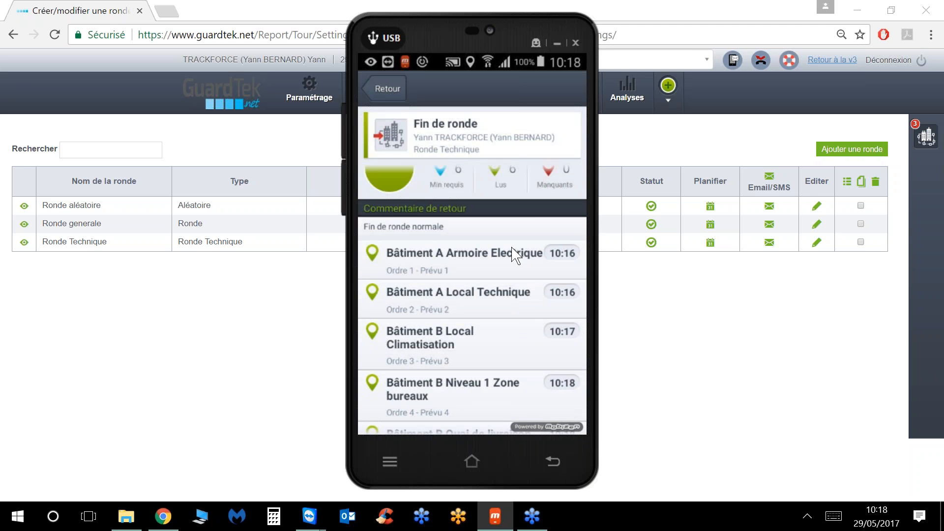
scroll(512, 254, down, 3)
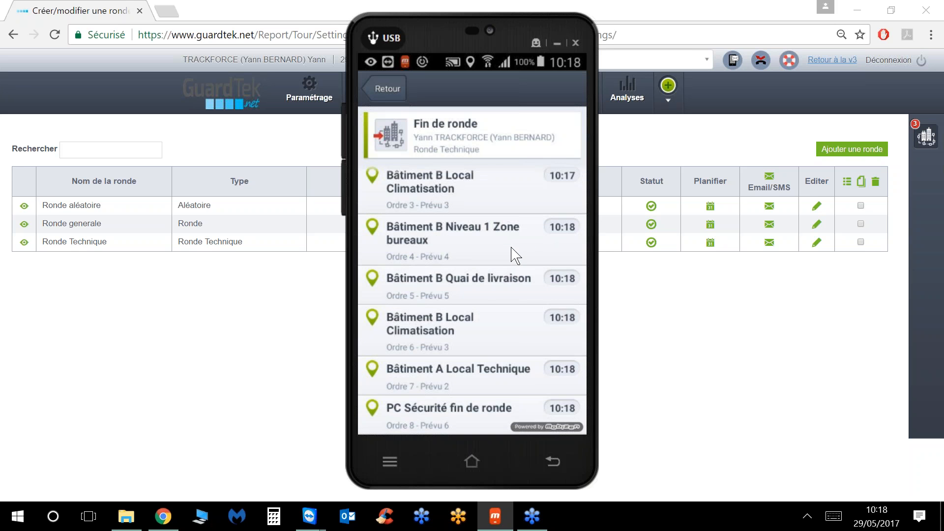
scroll(493, 231, up, 5)
click(388, 89)
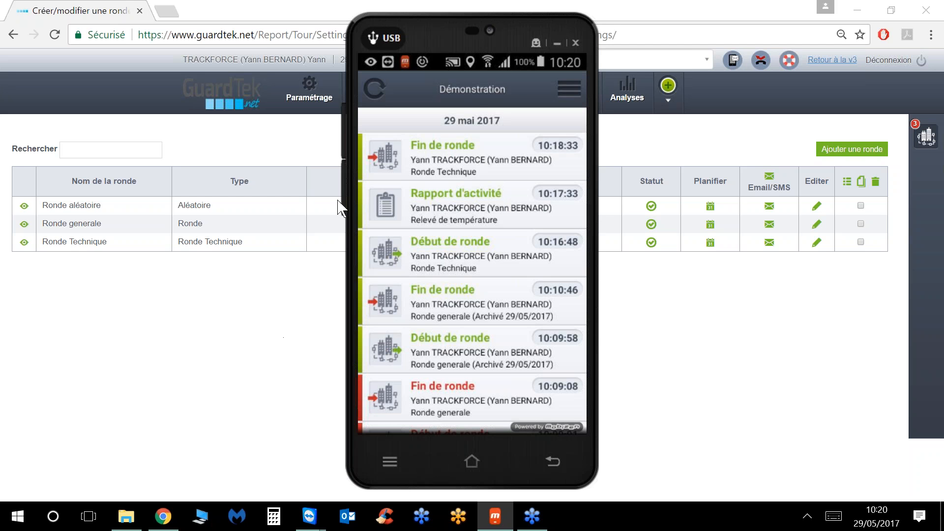
click(557, 42)
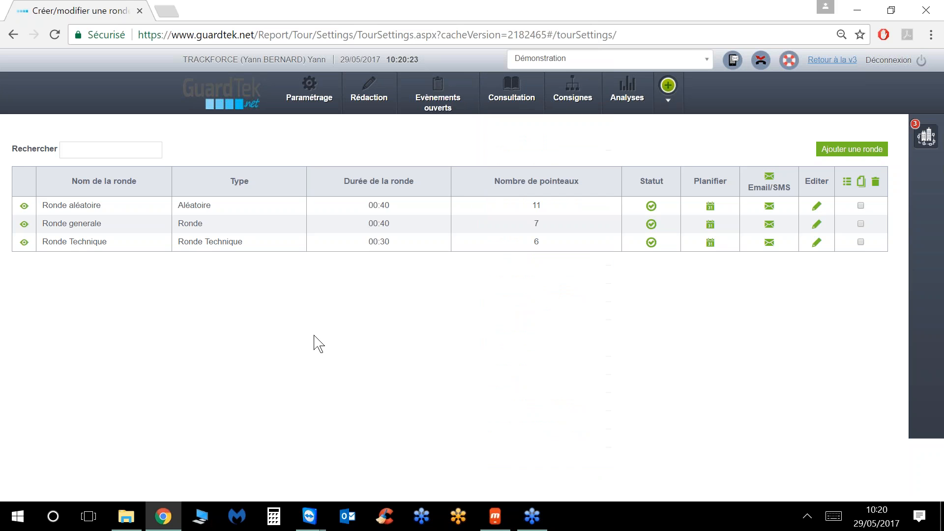
Step: Go to Paramétrage > Ajouter/modifier un plan de ronde and edit the Démonstration site plan
mouse_move(309, 96)
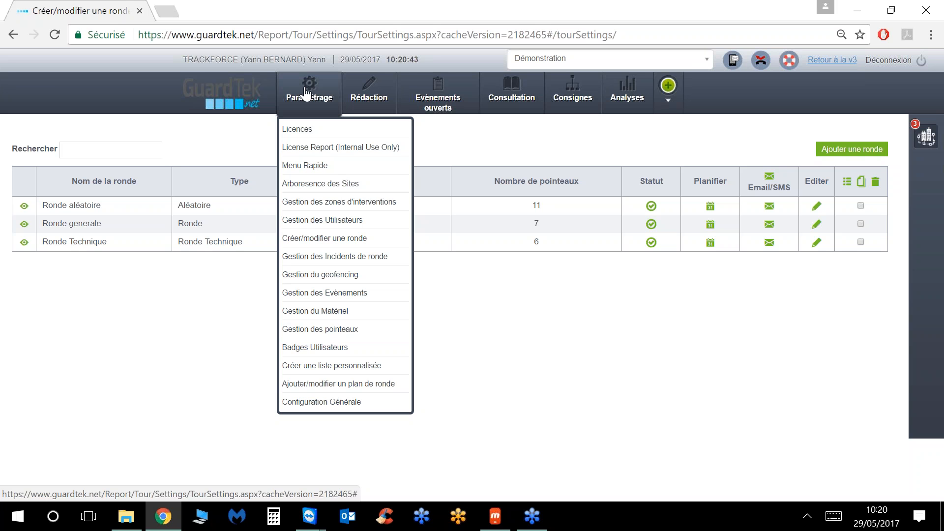
click(315, 391)
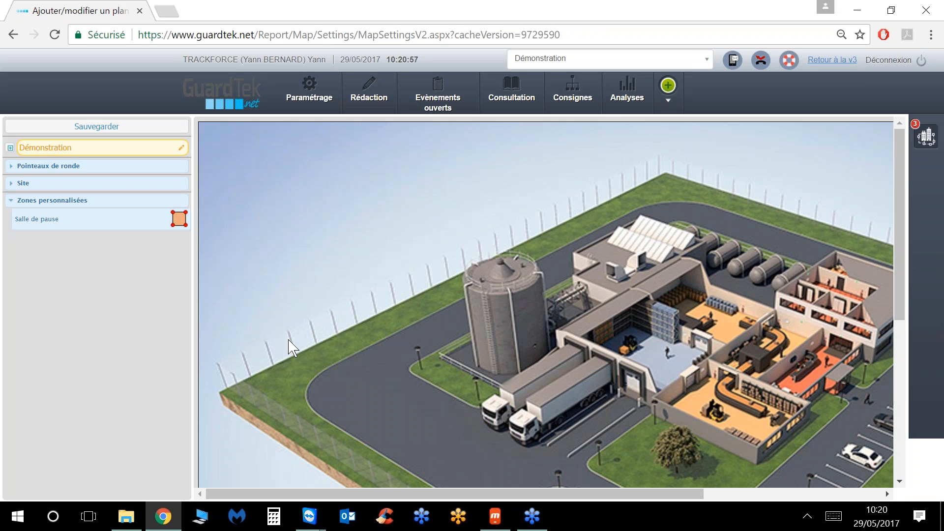
click(181, 148)
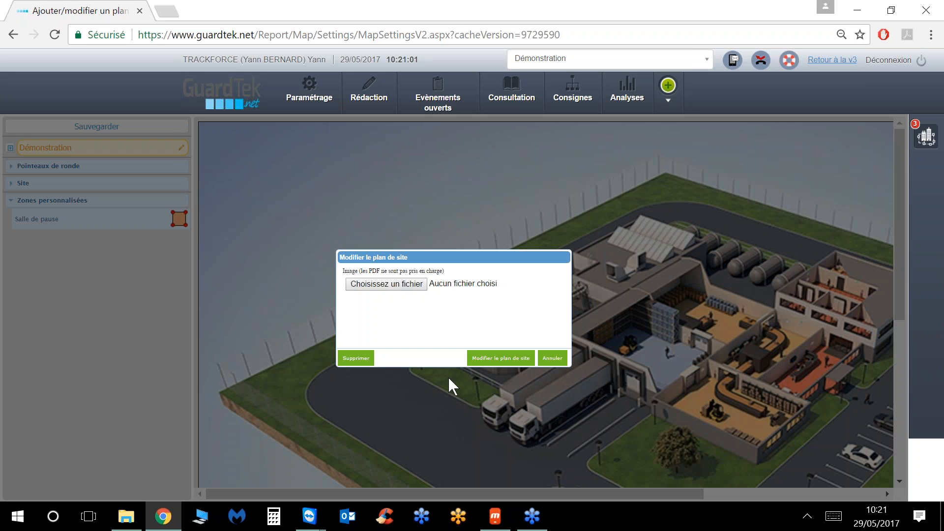
Step: Delete and confirm removal of the Démonstration site plan, then reload the round plan editor
click(357, 359)
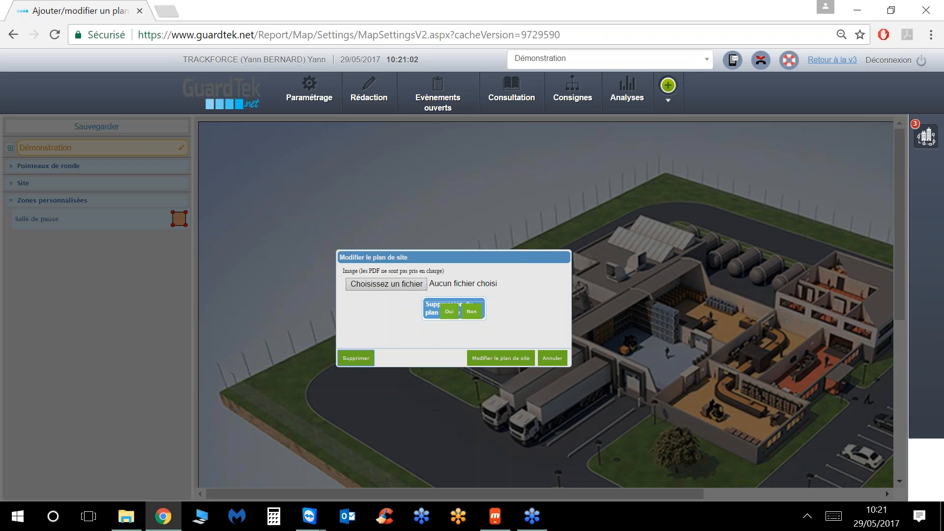
click(532, 344)
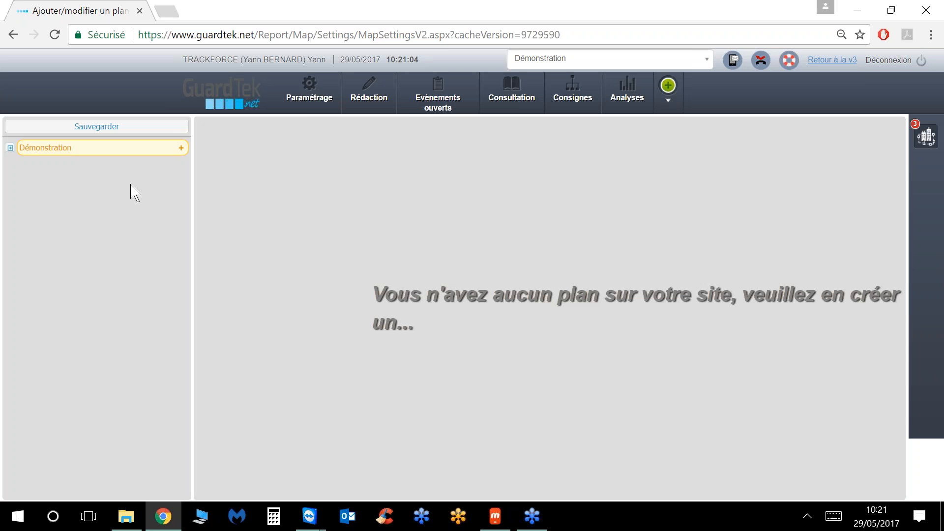
click(296, 89)
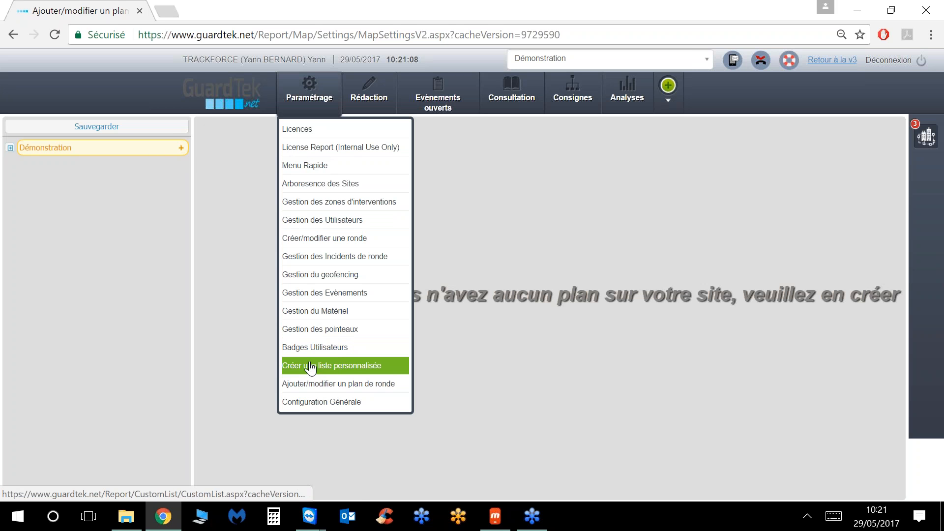
click(312, 387)
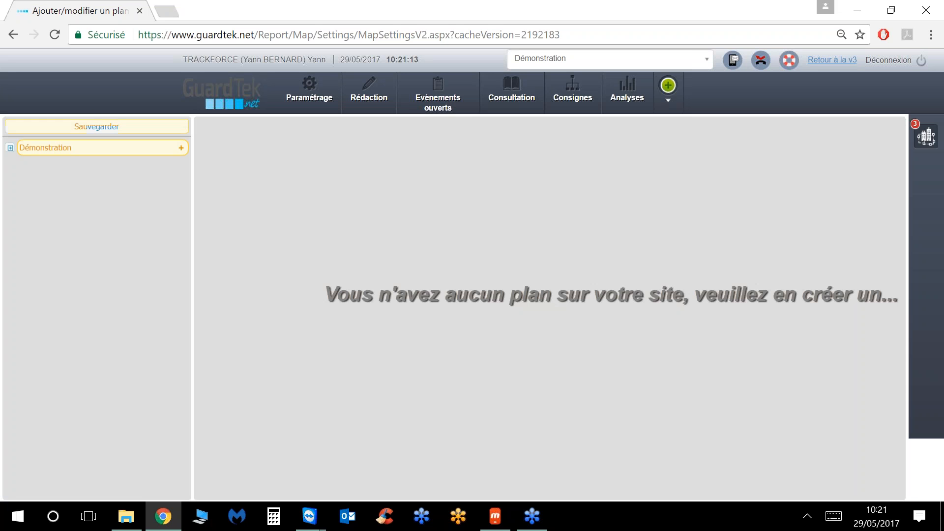
Step: Upload chubb_plan_usine_3D.jpg as the Démonstration site's new plan image
click(181, 148)
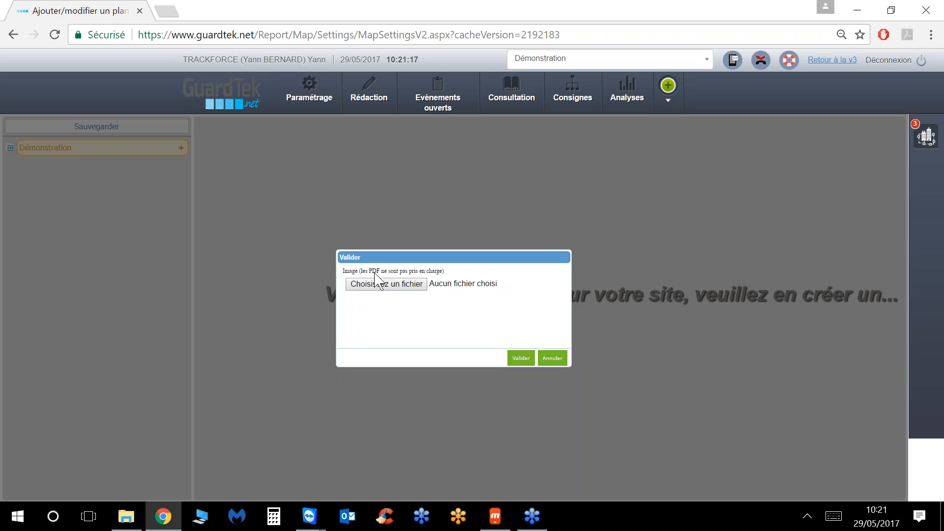
click(410, 285)
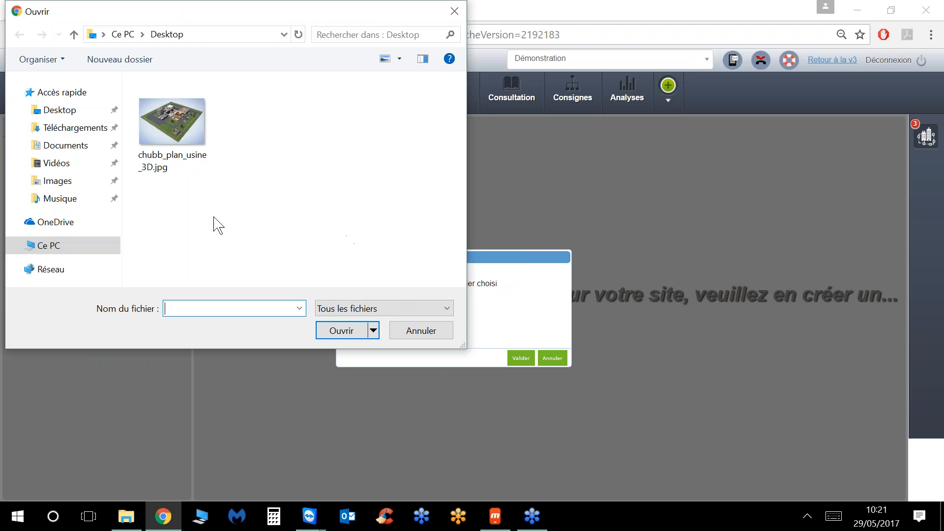
double_click(183, 142)
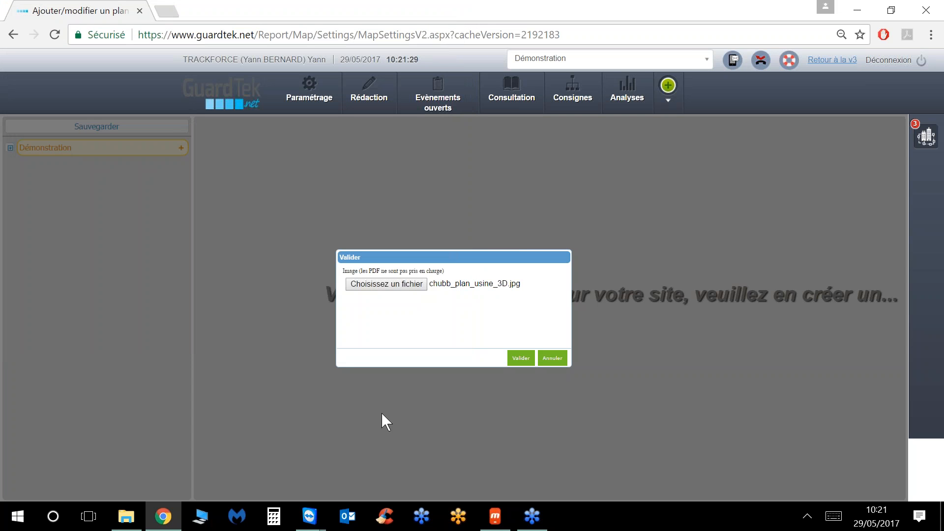
click(524, 363)
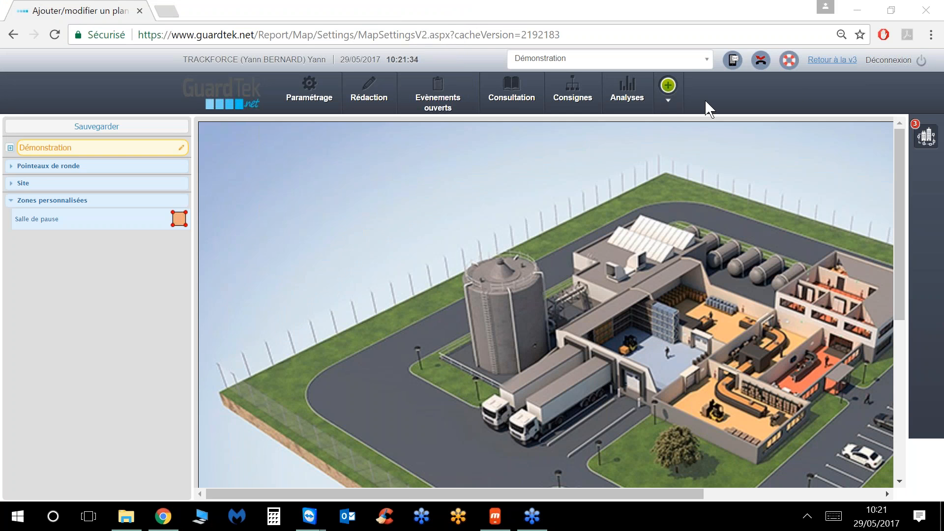
mouse_move(895, 274)
mouse_down()
mouse_move(891, 366)
mouse_move(891, 271)
mouse_up()
Step: List Ronde Technique's checkpoints and place Bâtiment A Armoire Electrique on the building roof
drag(569, 496, 717, 494)
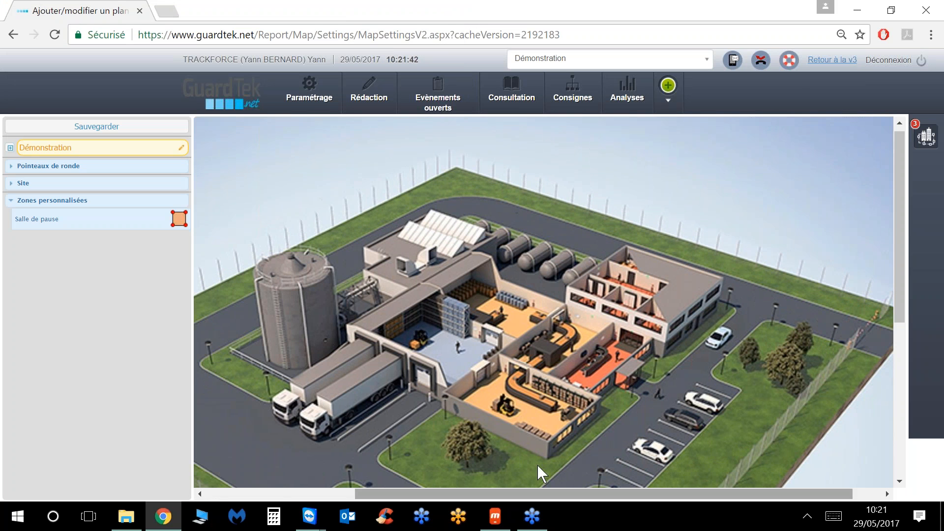
click(11, 167)
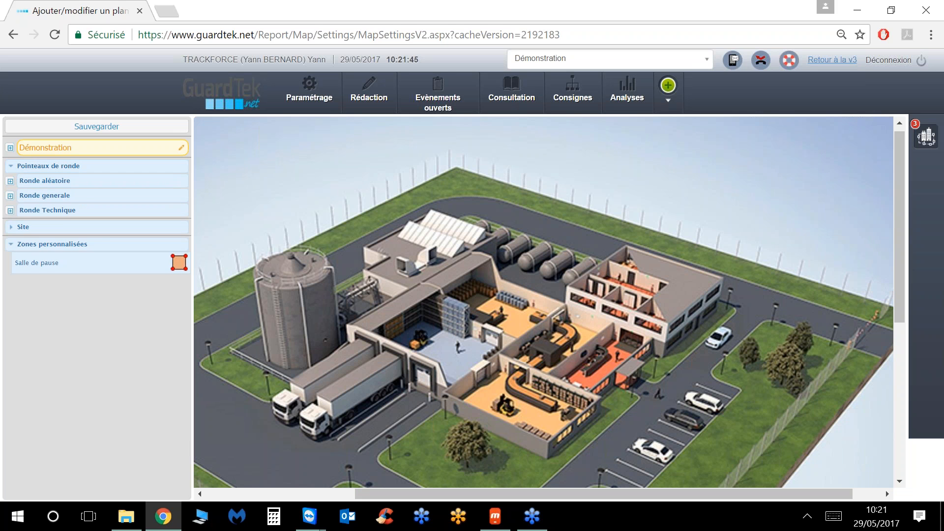
click(78, 211)
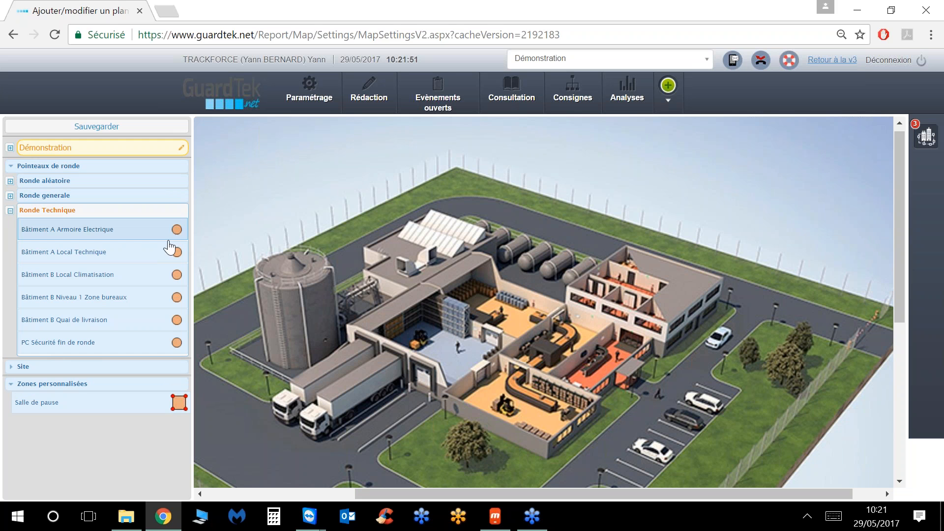
mouse_move(184, 236)
mouse_down()
mouse_move(182, 250)
mouse_move(241, 325)
mouse_up()
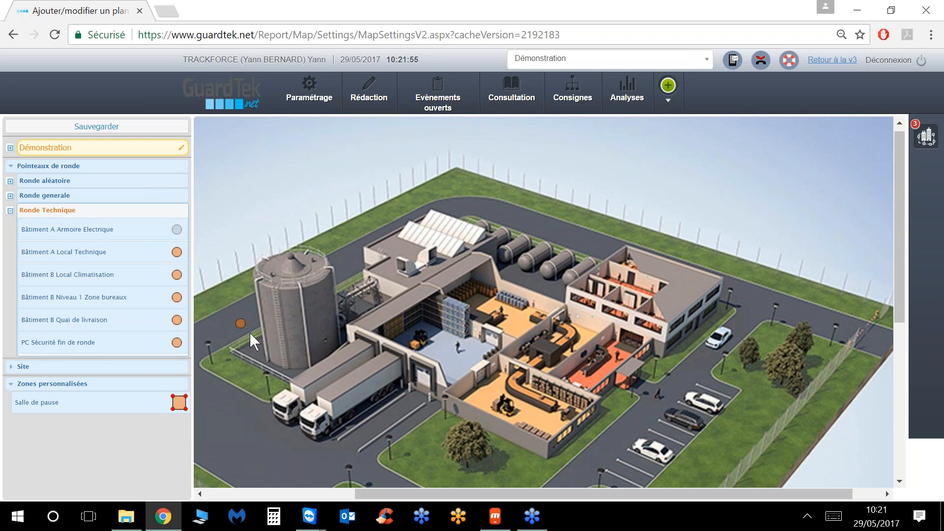
mouse_move(346, 382)
mouse_down()
mouse_move(511, 409)
mouse_move(640, 375)
mouse_up()
mouse_move(690, 346)
mouse_down()
mouse_move(709, 331)
mouse_move(712, 286)
mouse_up()
drag(709, 282, 709, 282)
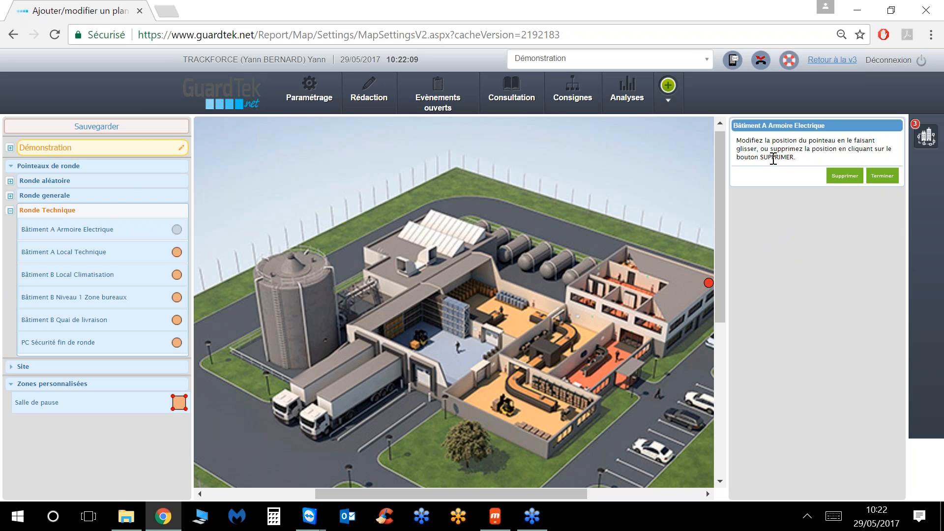
click(883, 176)
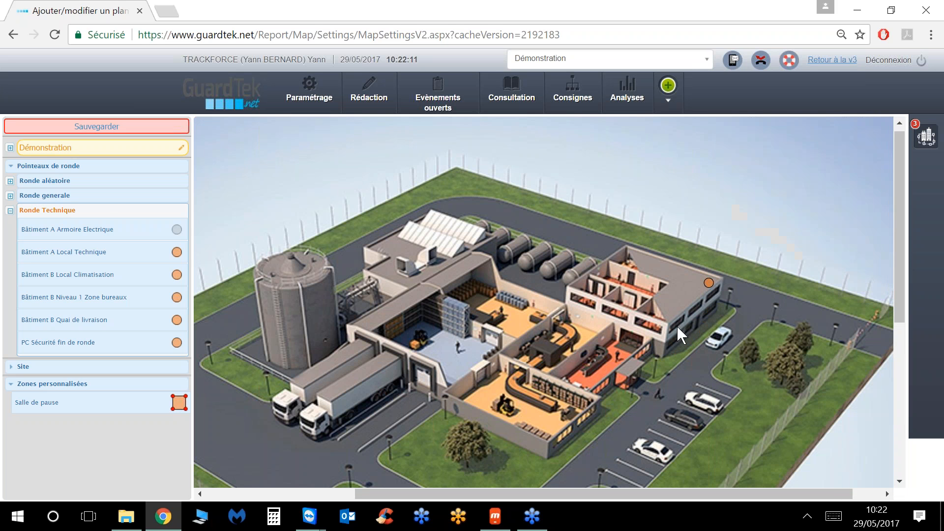
Step: Place the Bâtiment A Local Technique, Bâtiment B Local Climatisation and Niveau 1 Zone bureaux checkpoints
mouse_move(177, 252)
mouse_down()
mouse_move(432, 342)
mouse_move(630, 271)
mouse_up()
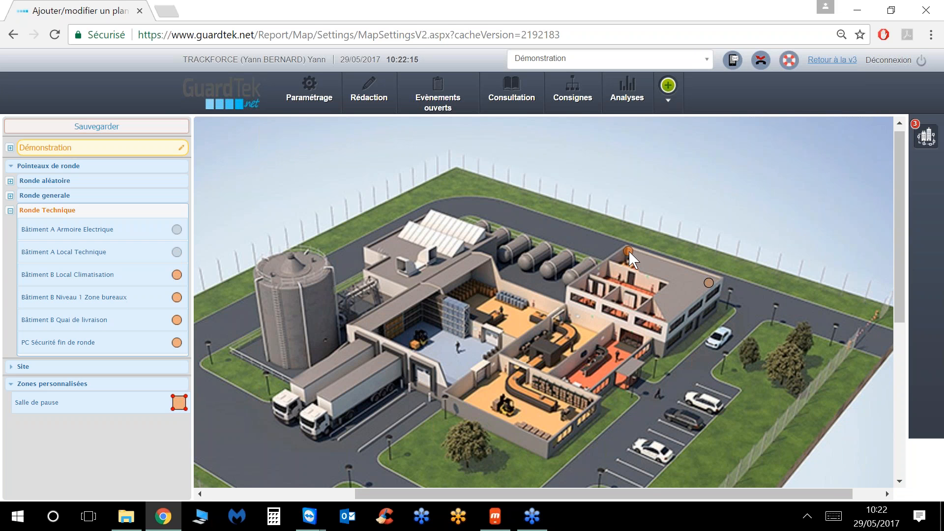
click(882, 178)
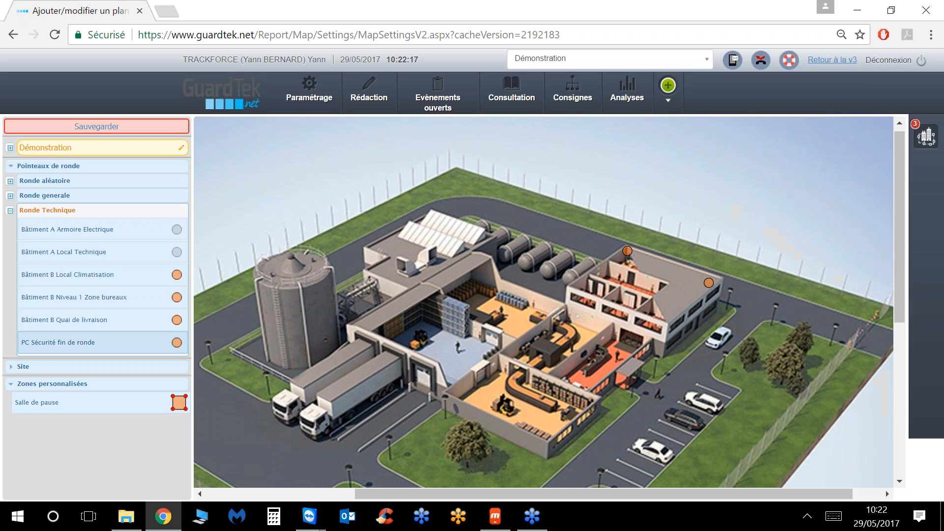
mouse_move(176, 274)
mouse_down()
mouse_move(345, 383)
mouse_move(454, 323)
mouse_move(515, 271)
mouse_move(485, 273)
mouse_up()
click(883, 176)
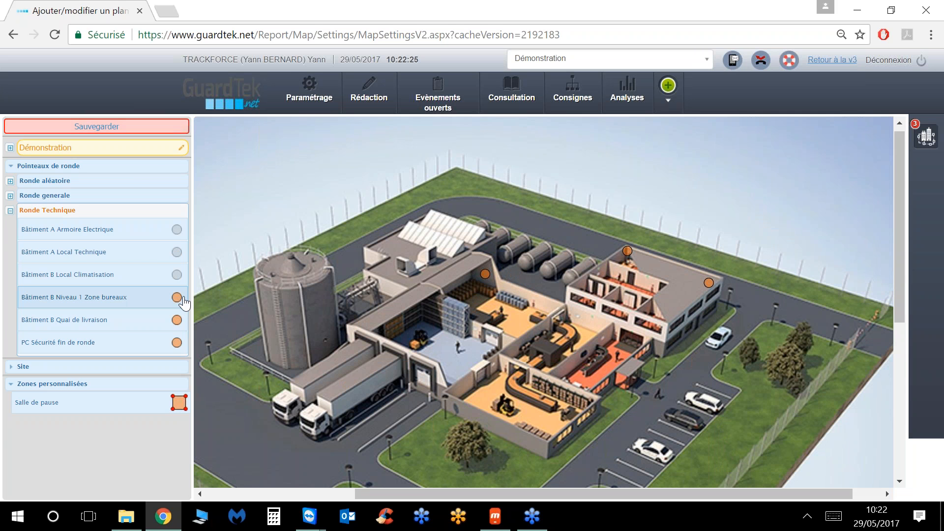
mouse_move(176, 298)
mouse_down()
mouse_move(276, 368)
mouse_move(329, 375)
mouse_up()
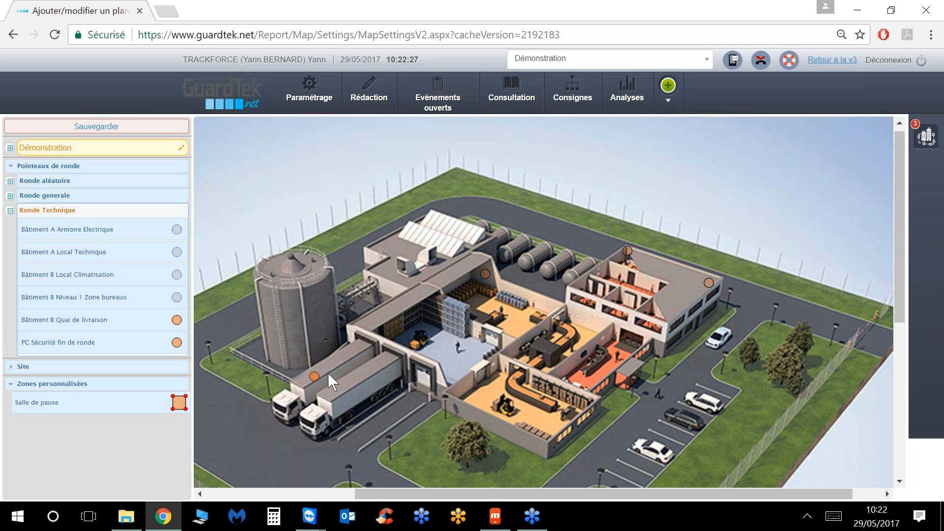
drag(380, 287, 382, 269)
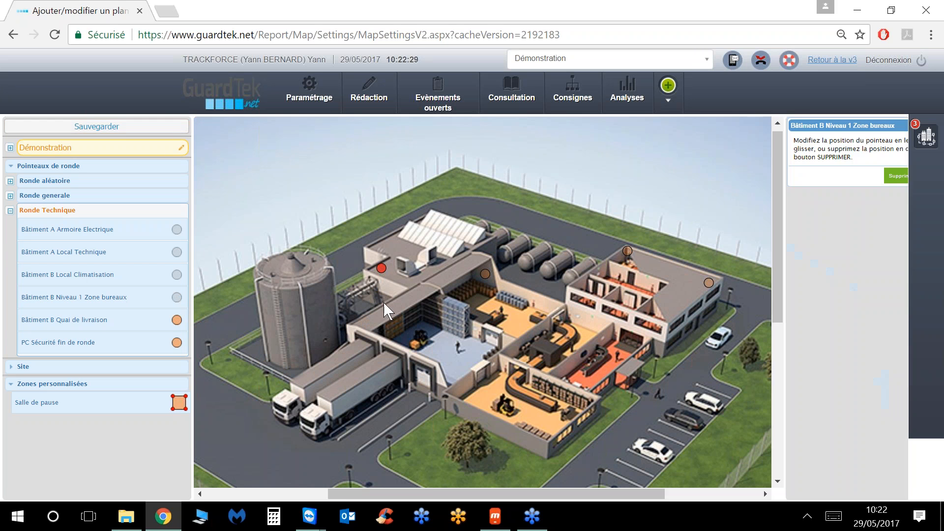
click(871, 178)
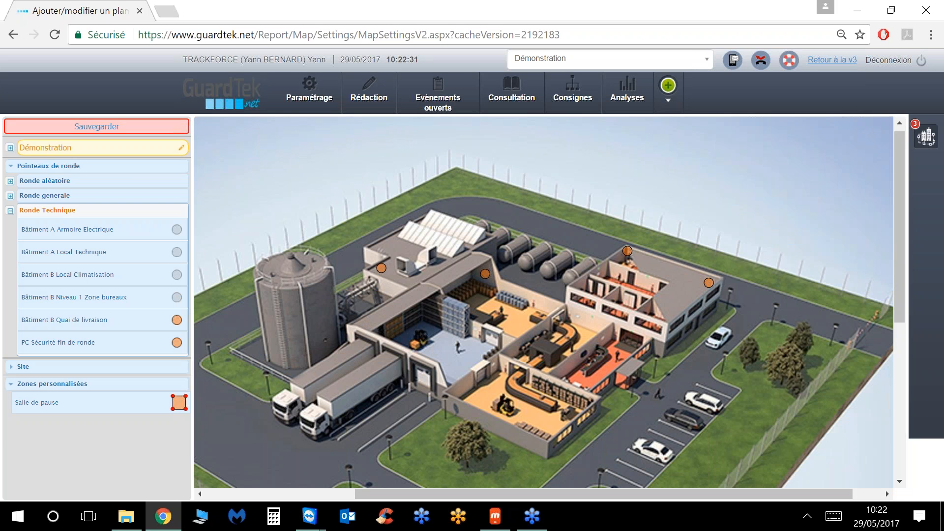
Step: Place the Quai de livraison and PC Sécurité fin de ronde checkpoints, then save the placements
mouse_move(173, 320)
mouse_down()
mouse_move(335, 407)
mouse_move(398, 379)
mouse_move(439, 384)
mouse_up()
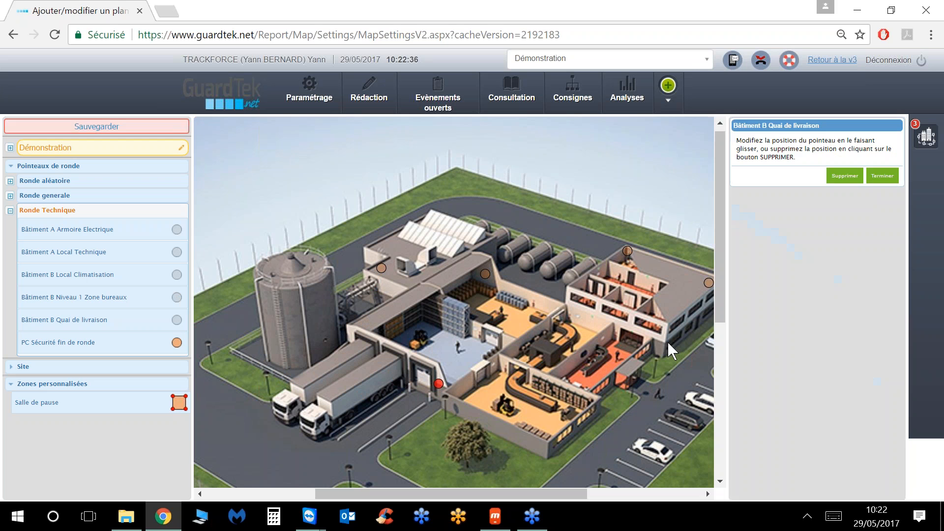
click(880, 178)
mouse_move(176, 343)
mouse_down()
mouse_move(236, 388)
mouse_move(430, 375)
mouse_move(618, 441)
mouse_move(613, 473)
mouse_move(618, 465)
mouse_move(701, 484)
mouse_move(704, 457)
mouse_up()
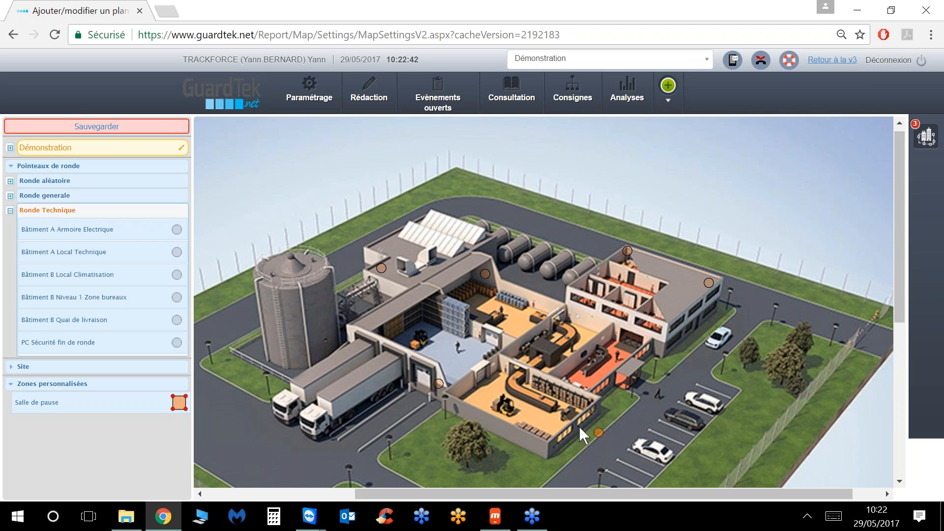
drag(547, 430, 548, 430)
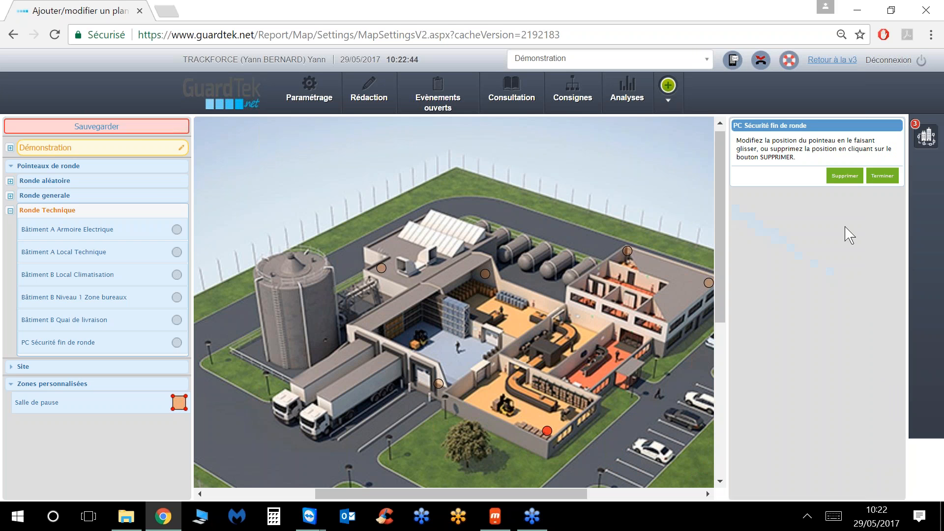
click(882, 175)
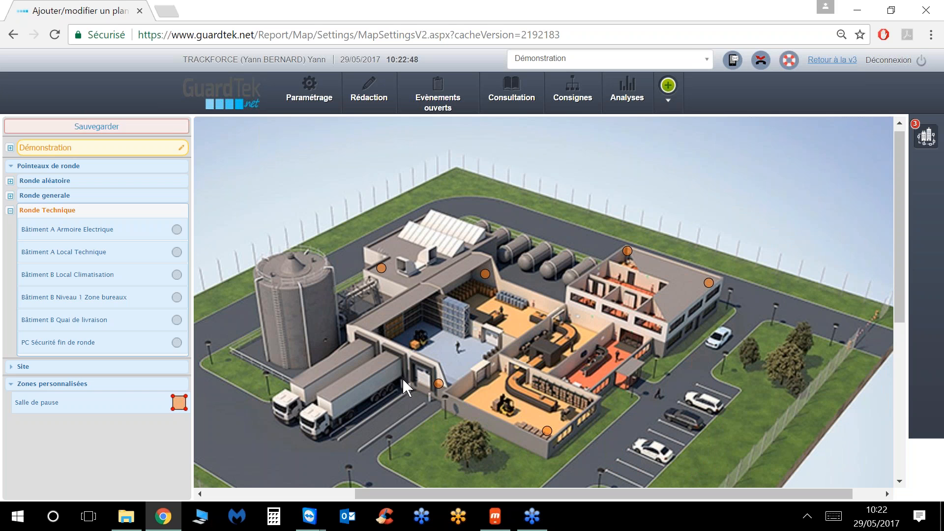
click(90, 127)
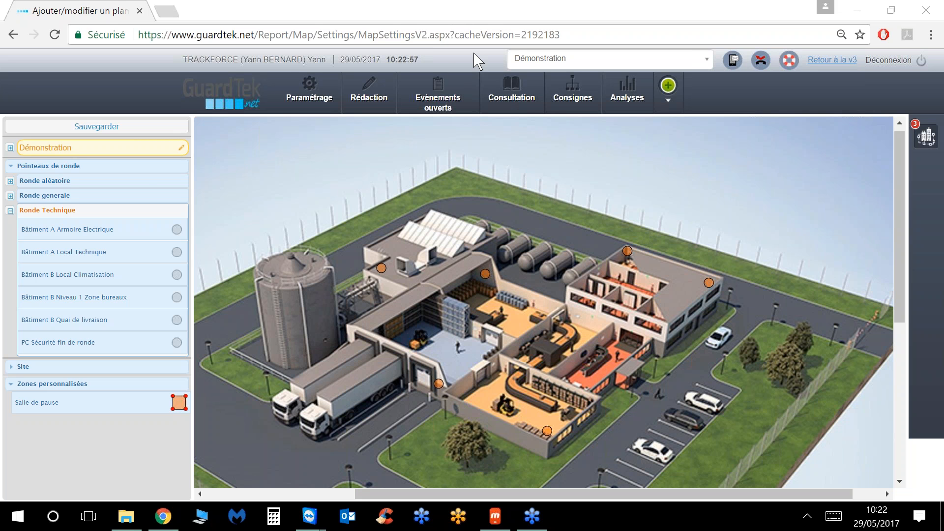
Step: Open Consultation > Plan de ronde interactif (temps réel) to watch the Démonstration plan live
mouse_move(511, 96)
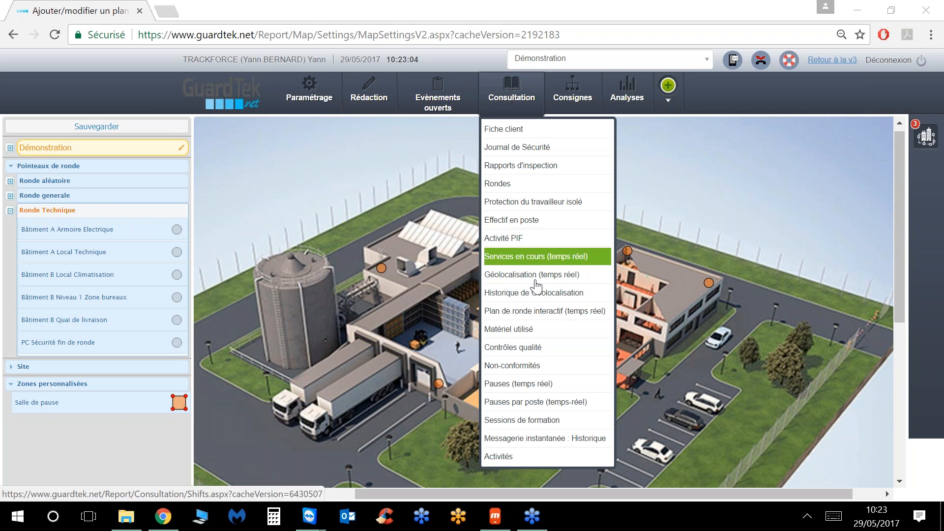
click(526, 312)
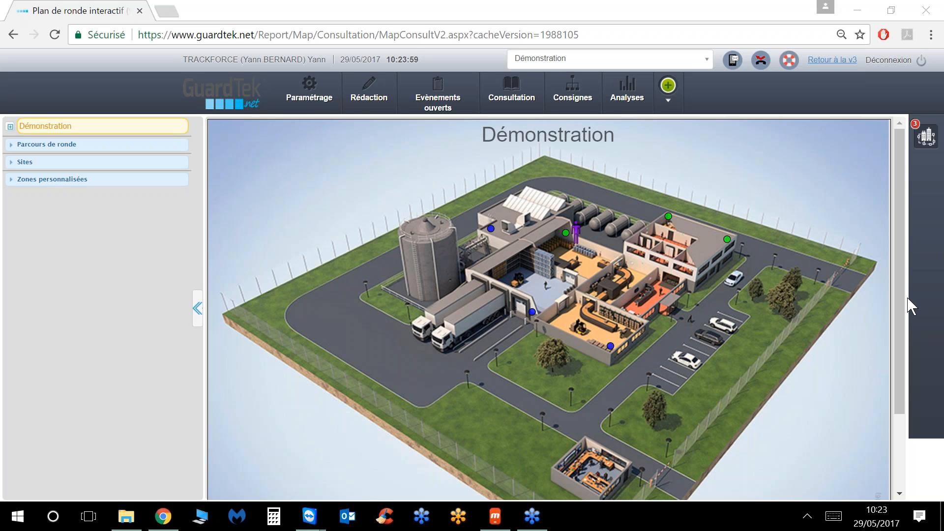
Step: View the agent's detailed round report and check the Relevé de température reading
mouse_move(572, 236)
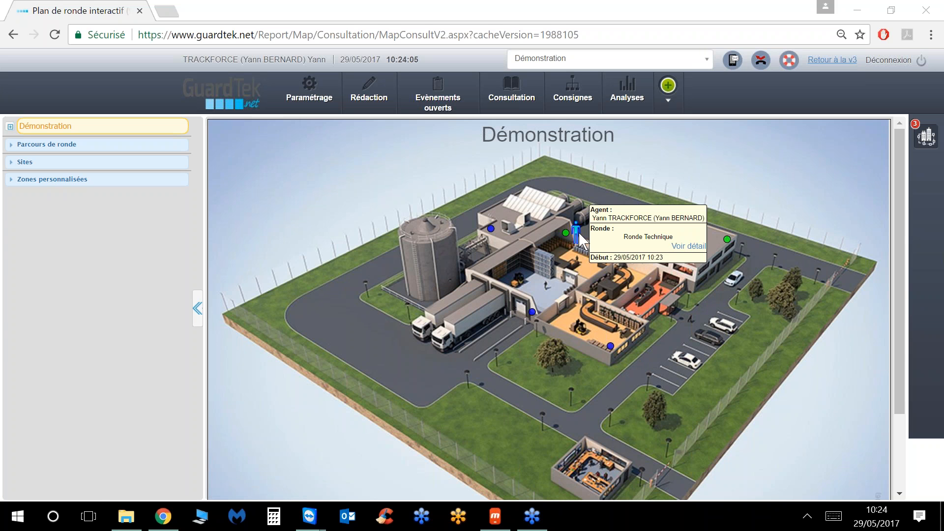
click(691, 246)
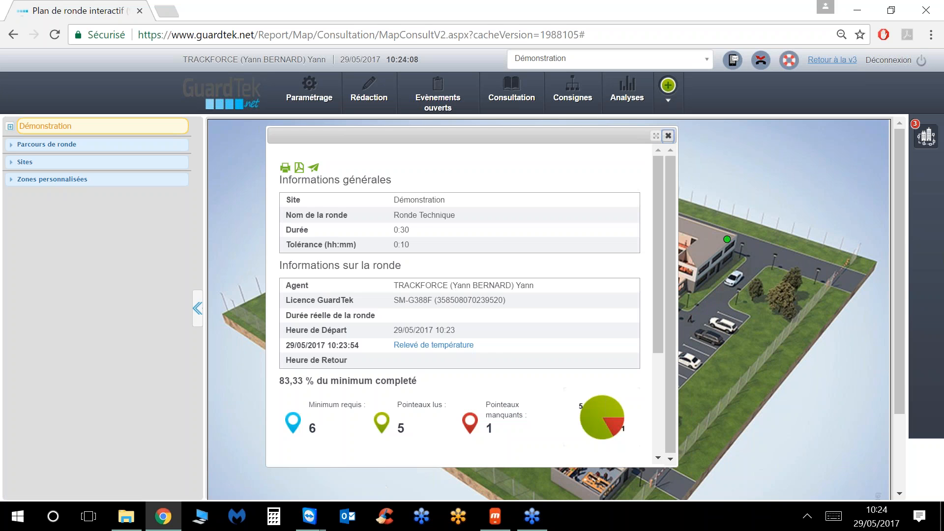
scroll(490, 304, down, 4)
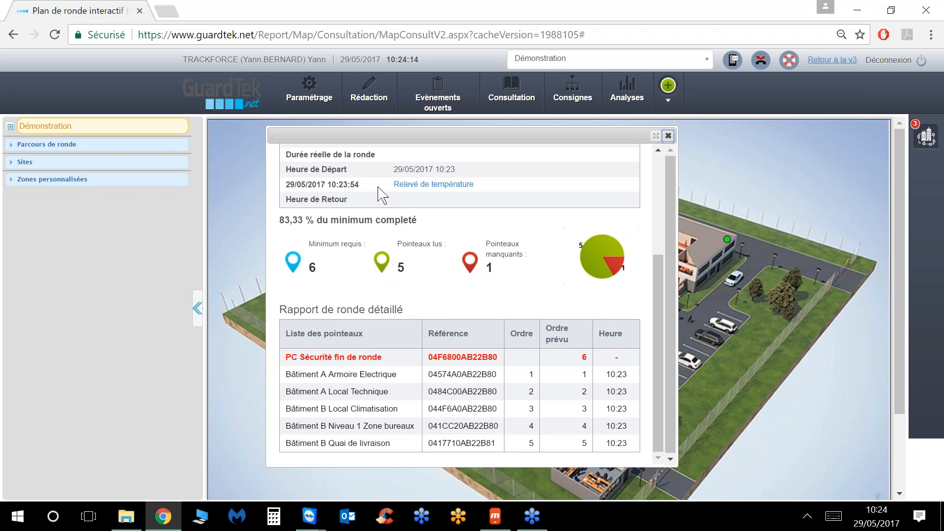
click(418, 186)
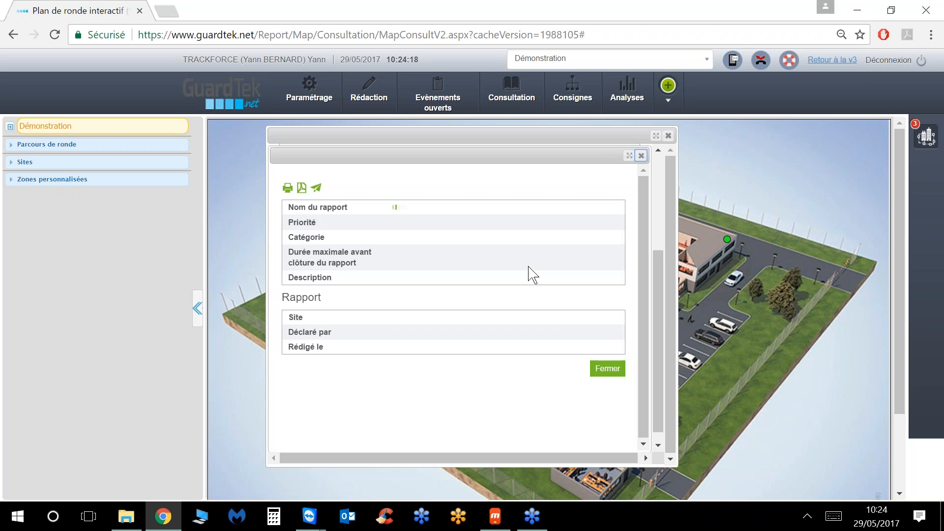
scroll(528, 267, down, 2)
click(593, 434)
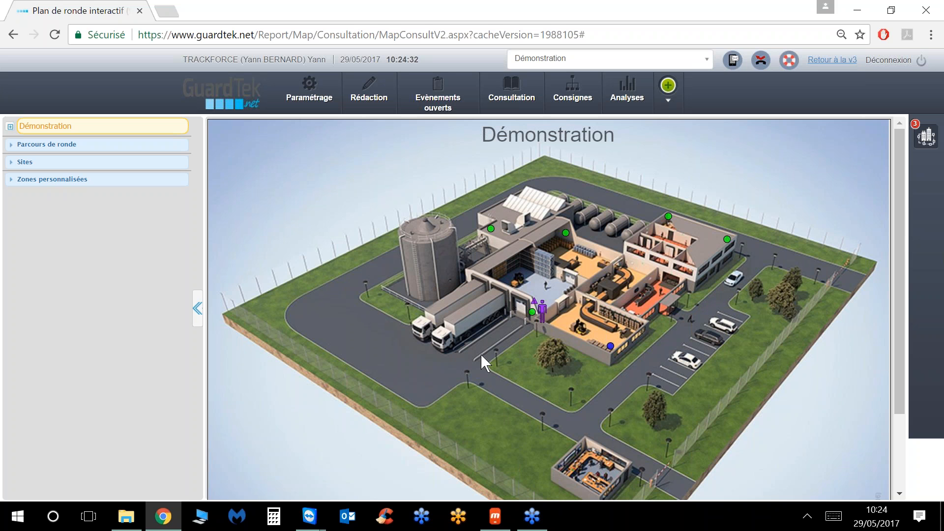
Step: Reopen the round report to confirm all six checkpoints read, then close it
click(543, 316)
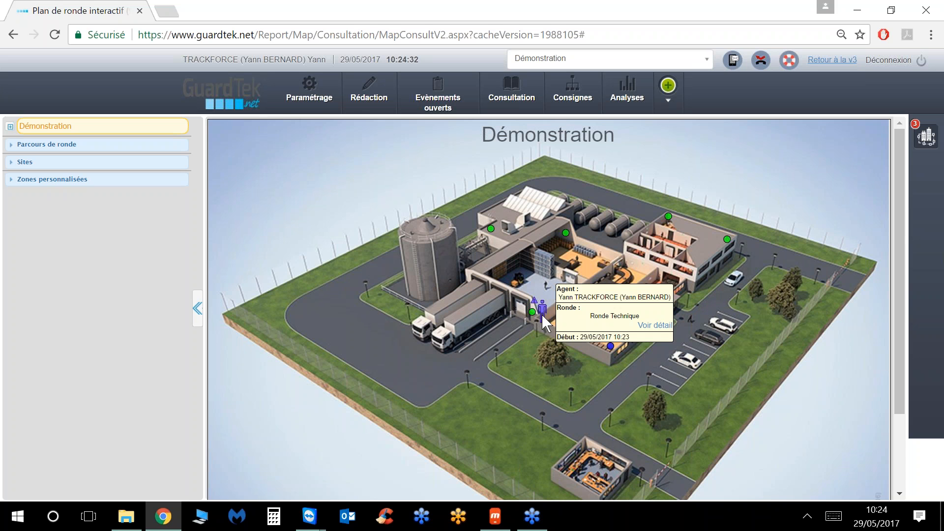
click(650, 325)
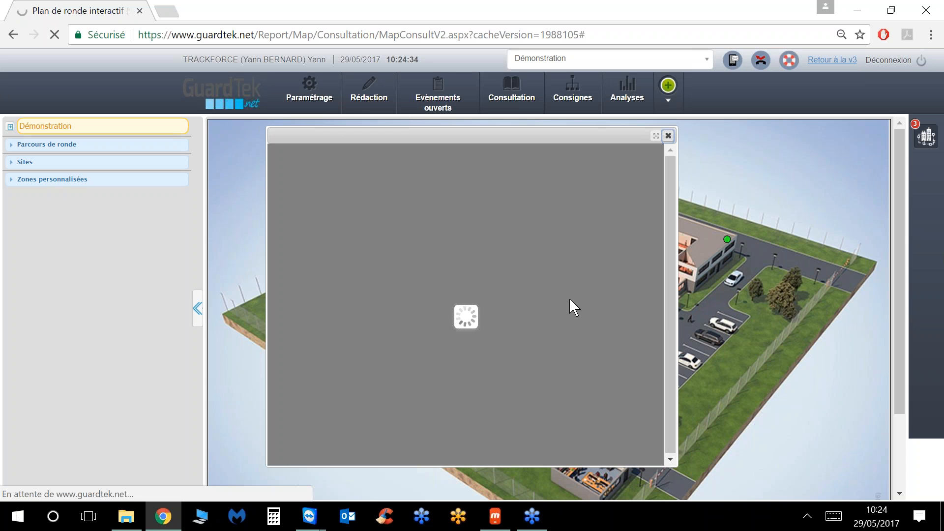
scroll(553, 309, down, 5)
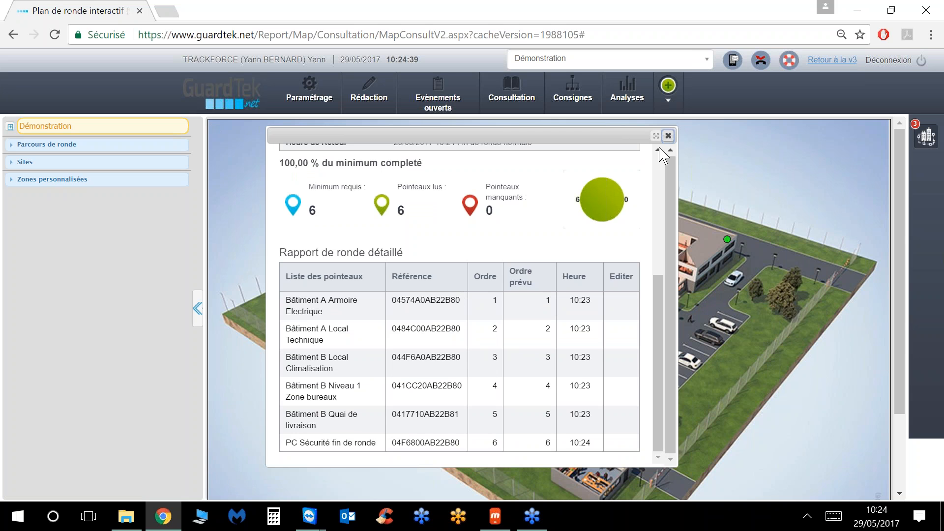
click(668, 136)
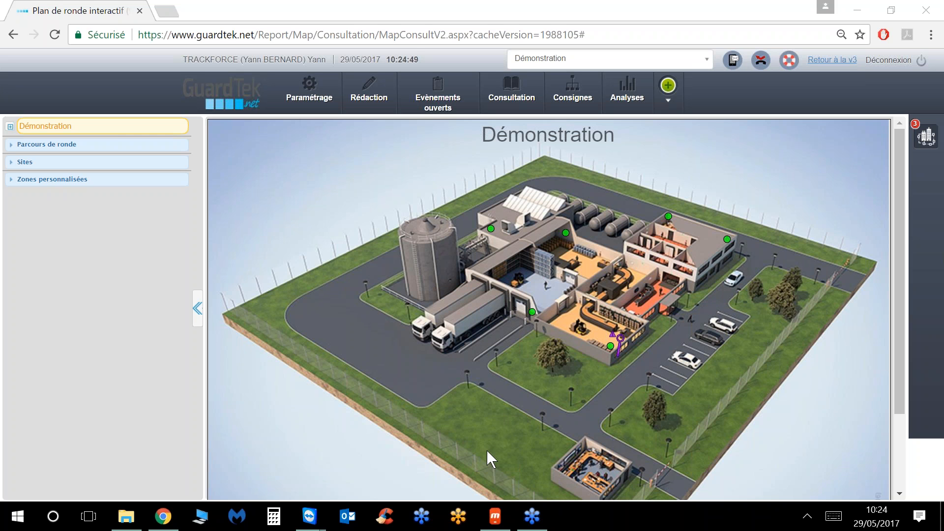
Step: On the mirrored phone, launch the Ronde Technique round from RONDES, showing six checkpoints at 0 of 6 read
click(495, 516)
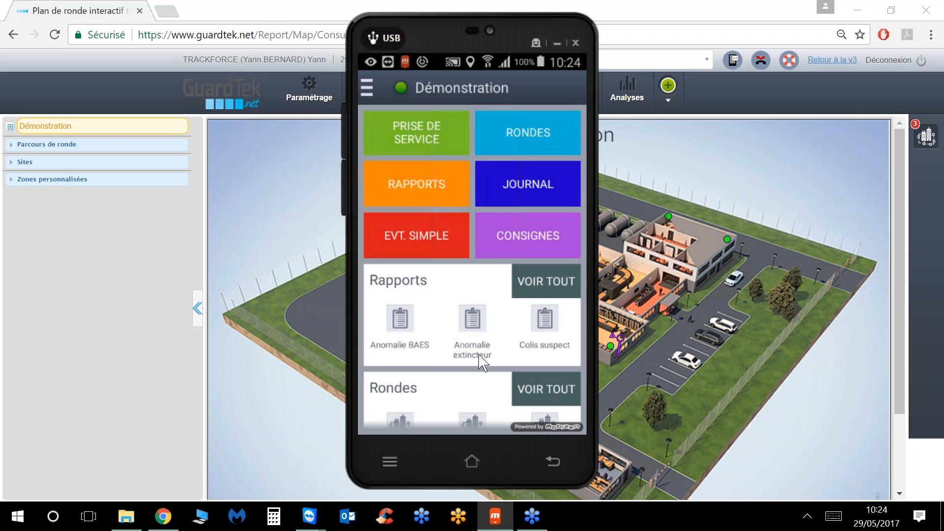
click(524, 137)
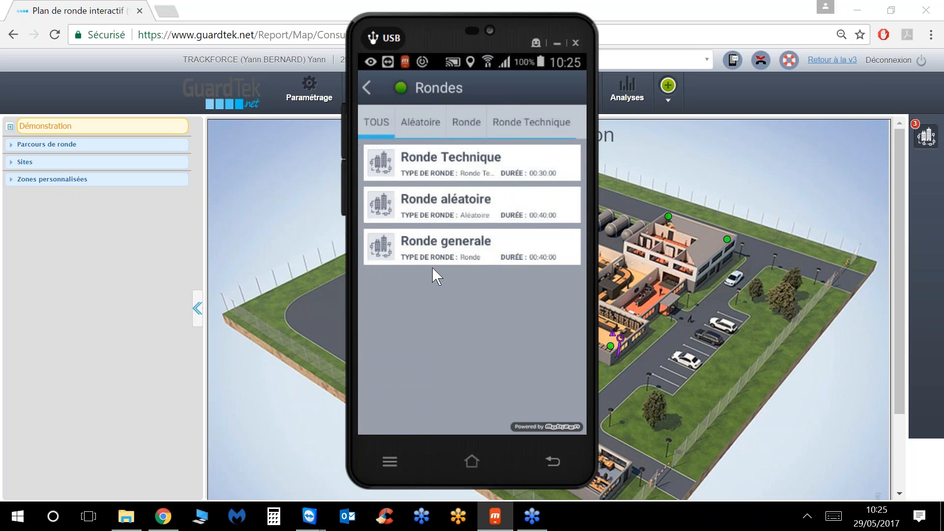
click(471, 172)
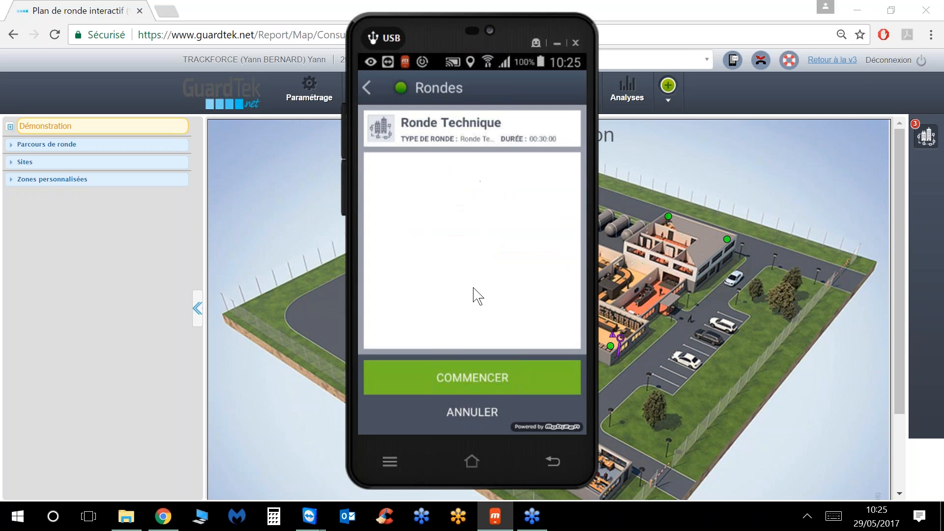
click(457, 376)
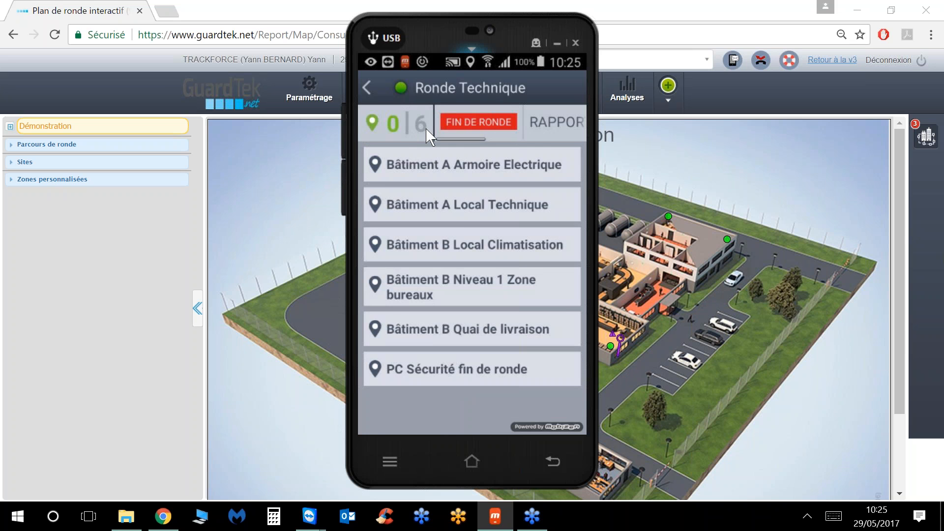
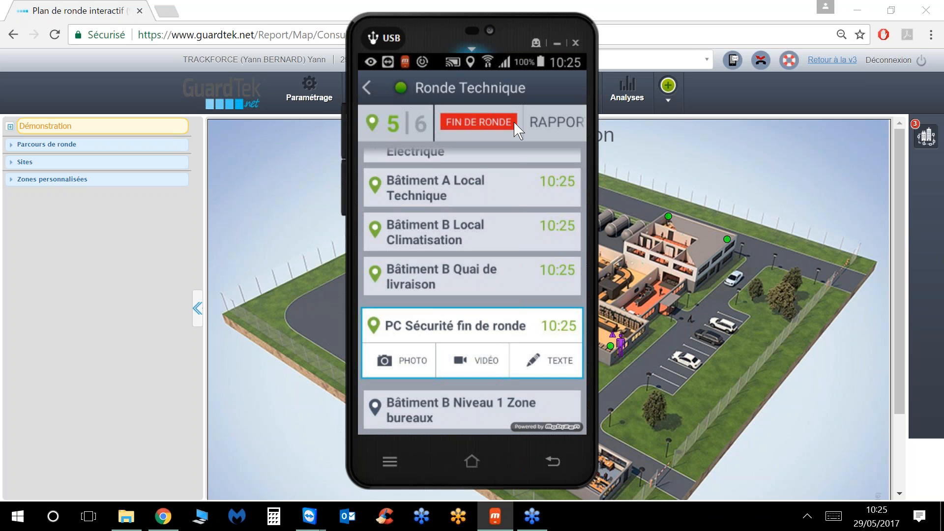
Step: End the Ronde Technique round with the comment 'test', then open the event journal
click(502, 121)
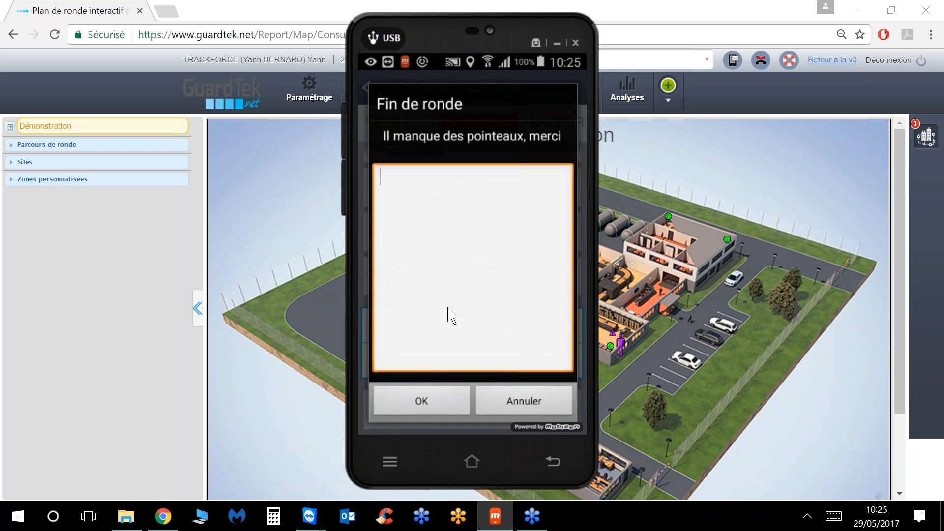
click(412, 206)
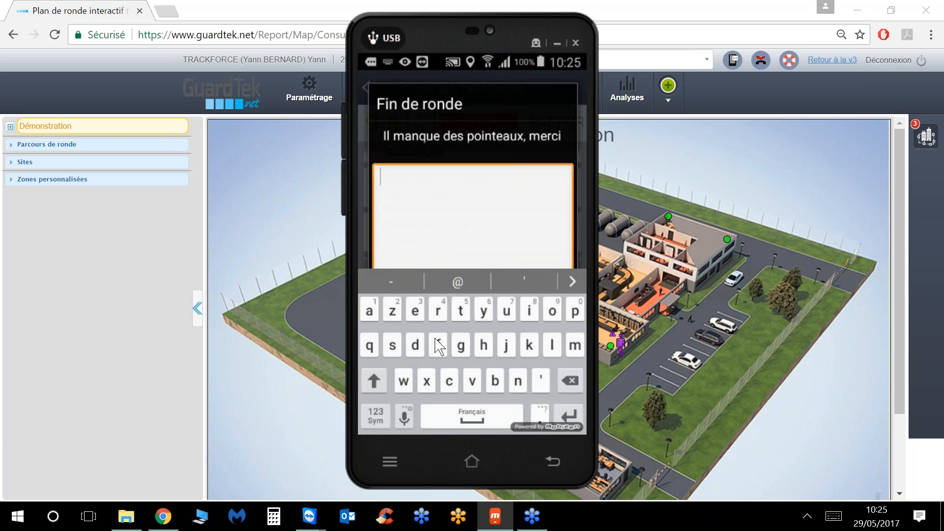
click(464, 311)
click(415, 311)
click(388, 348)
click(461, 315)
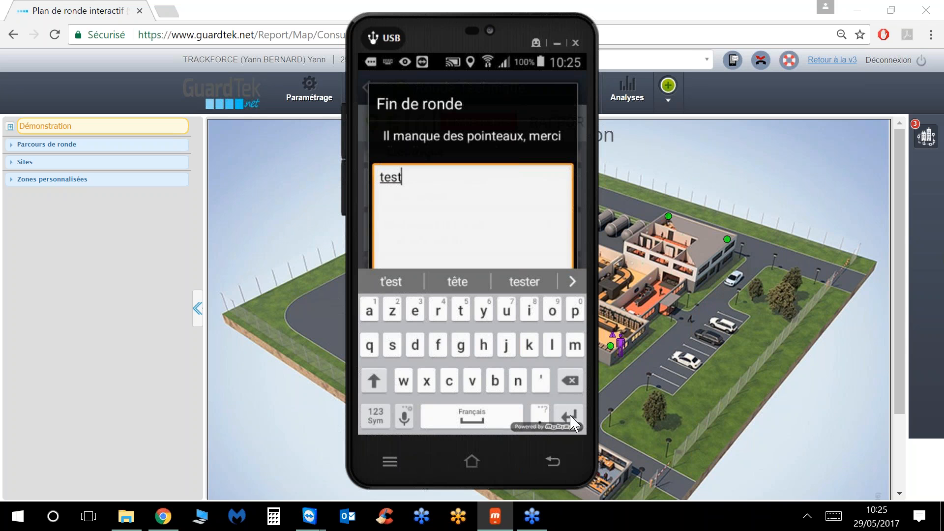
click(551, 461)
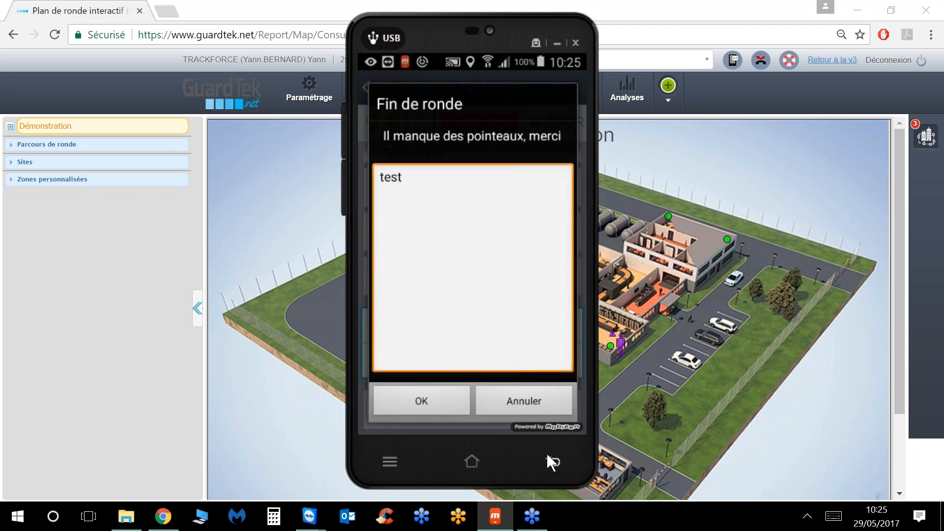
click(418, 401)
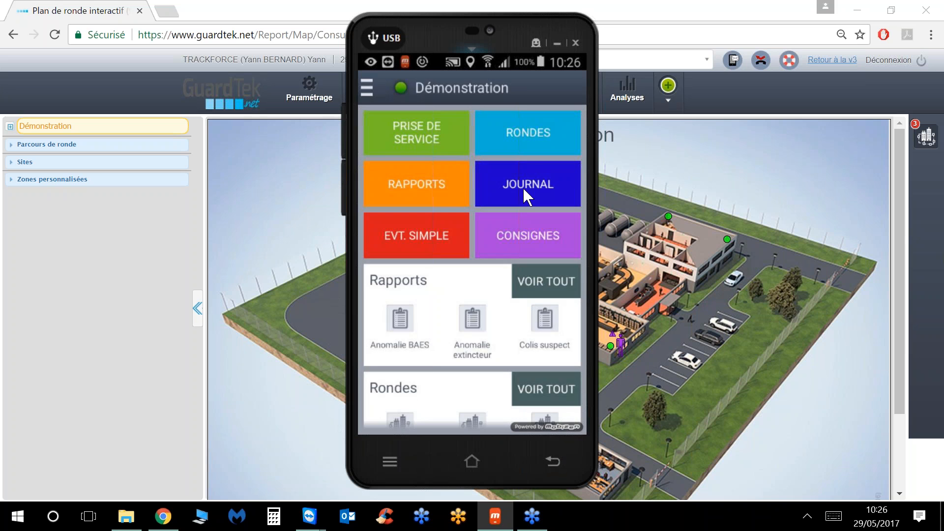
click(523, 191)
Step: Reload the journal, then start a new Ronde Technique round and end it immediately
click(486, 252)
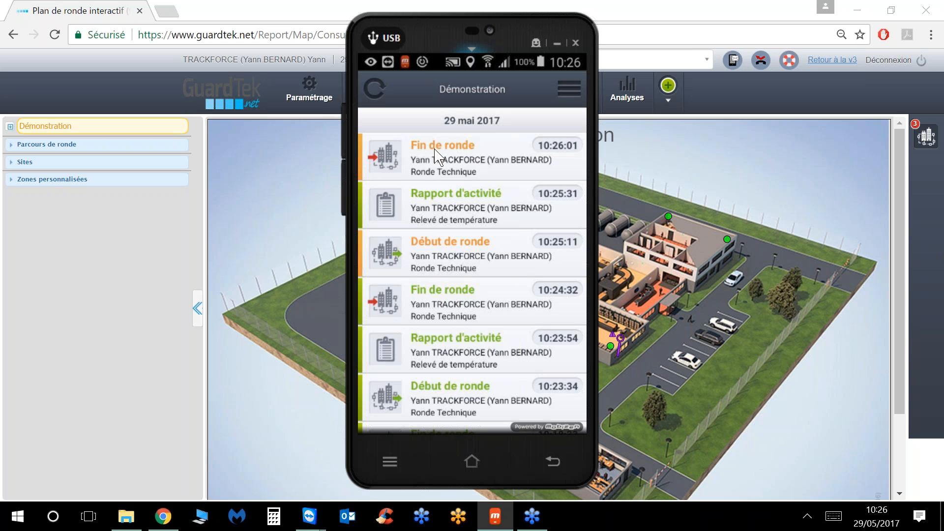
click(548, 464)
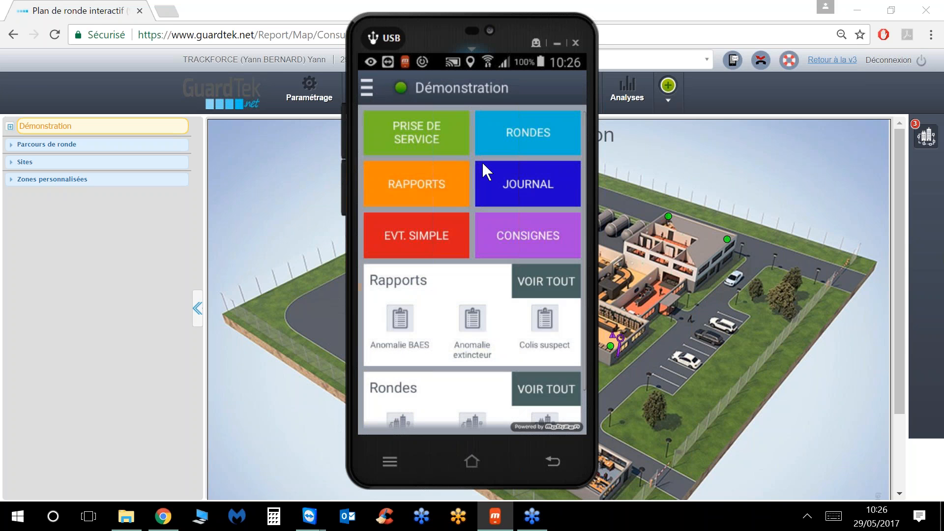
click(506, 137)
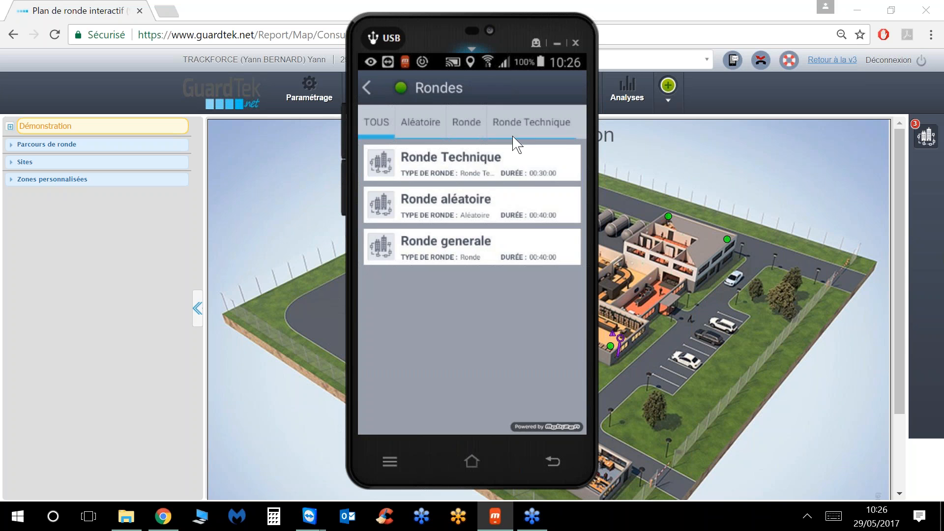
click(445, 166)
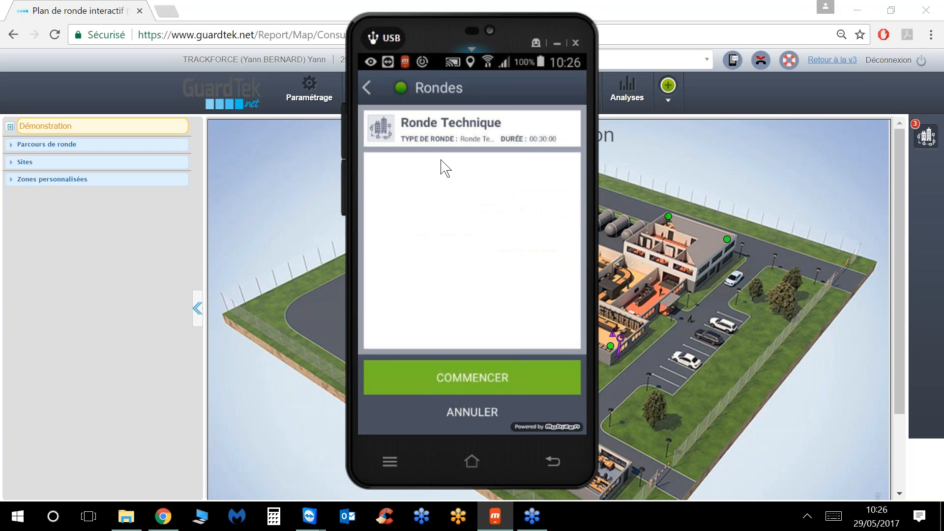
click(463, 381)
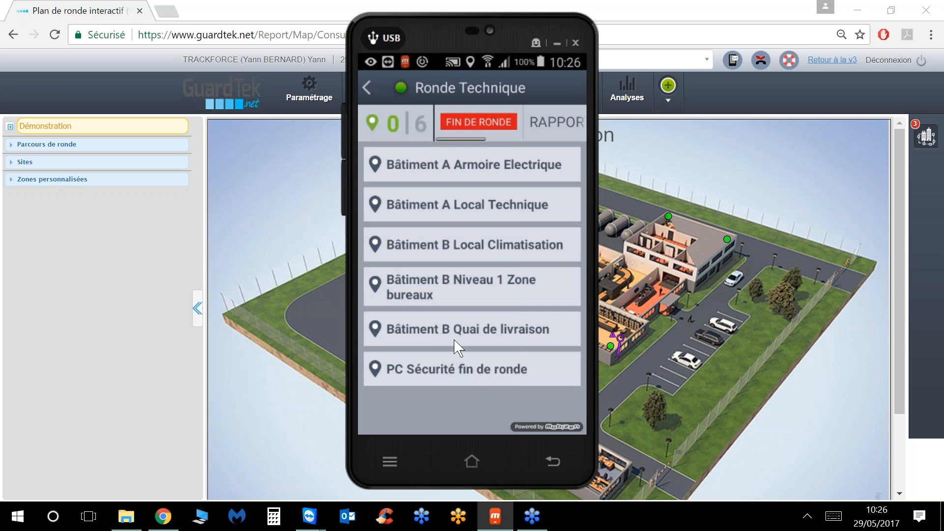
click(456, 126)
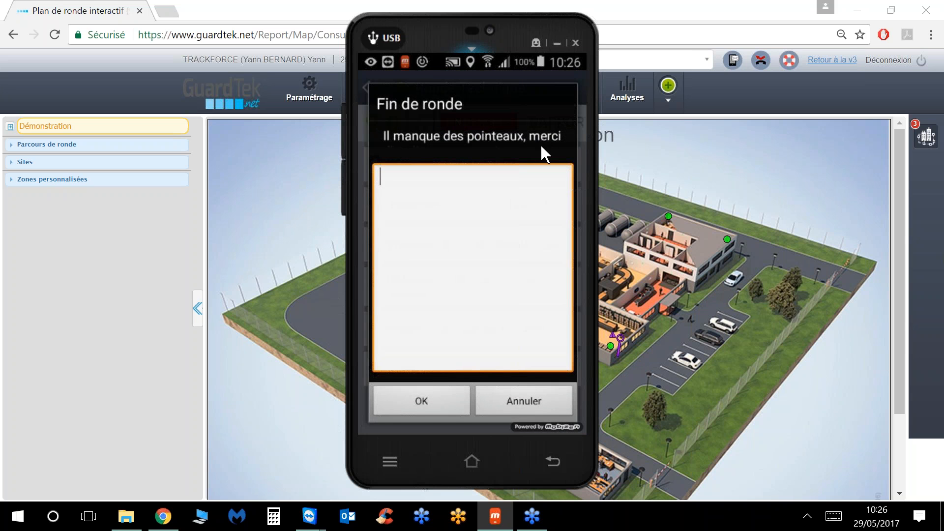
click(421, 401)
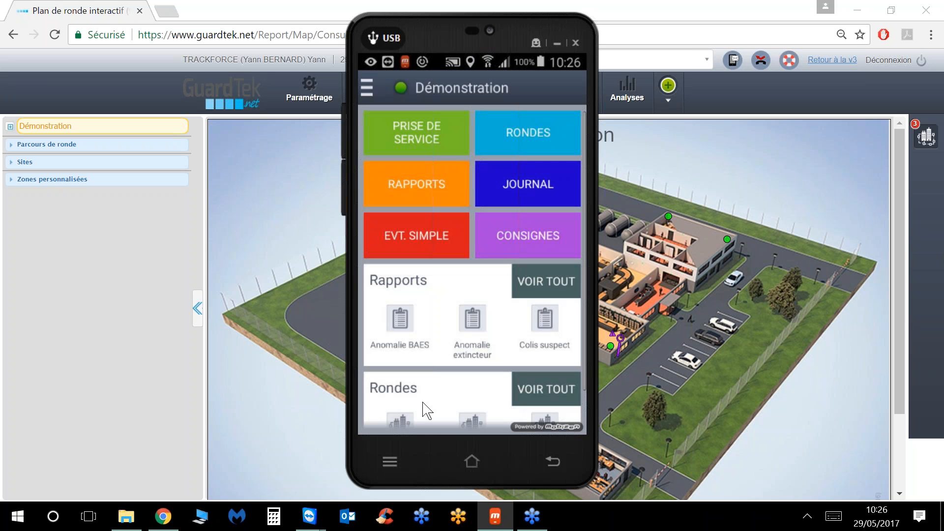
Step: Check the refreshed journal for the new round end, then hide the phone mirror
click(509, 186)
click(453, 256)
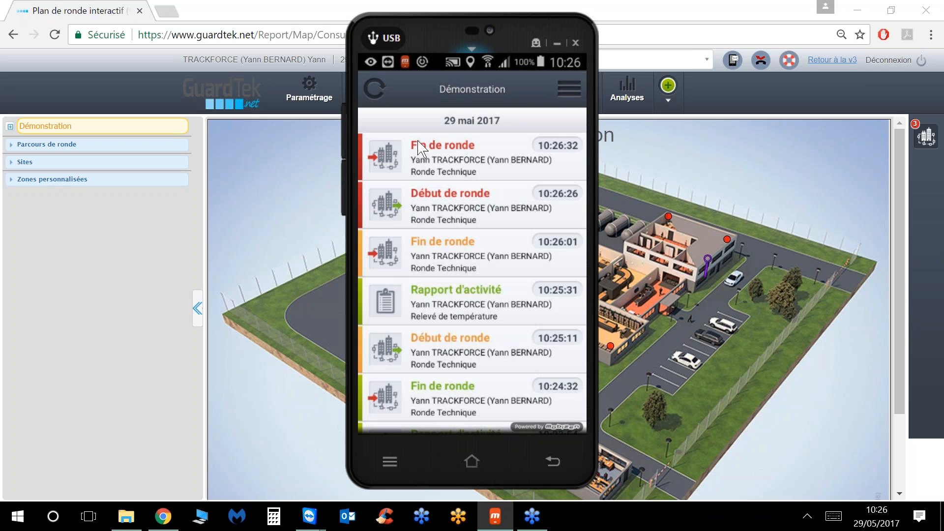
click(556, 43)
mouse_move(509, 93)
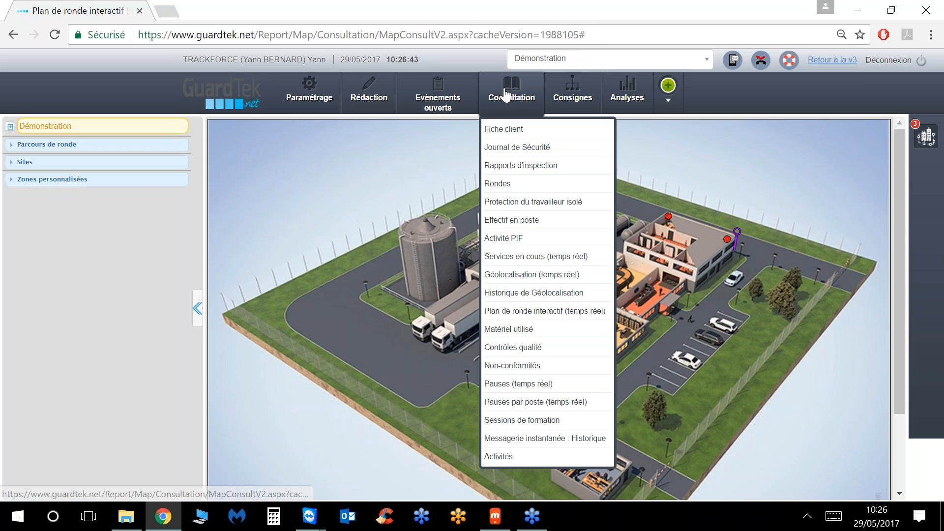
Step: In the Journal de Sécurité, set the period start to 01/01/2017, one hour earlier, and apply
click(508, 150)
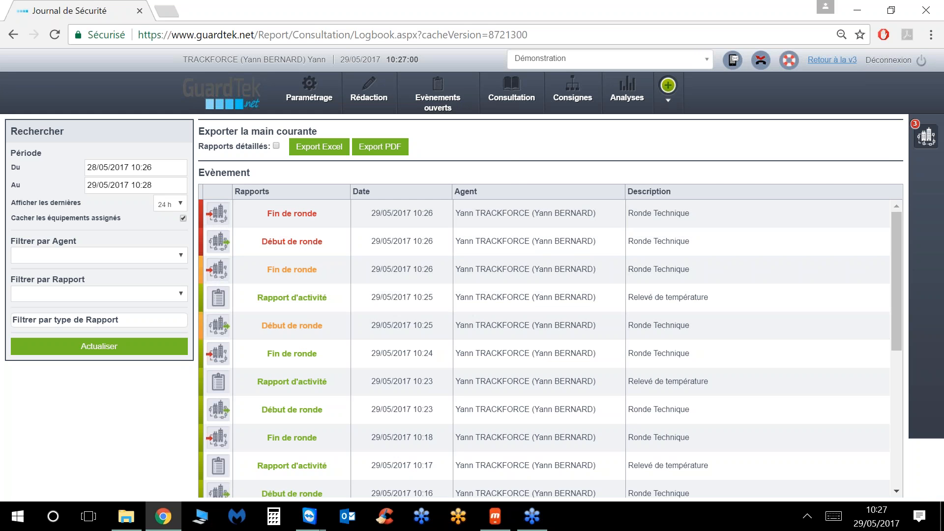
mouse_move(508, 101)
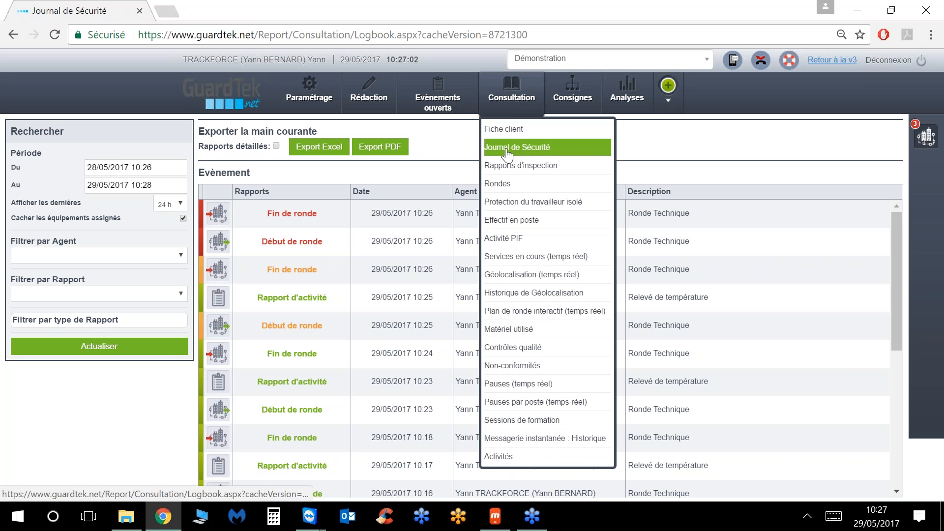
click(158, 169)
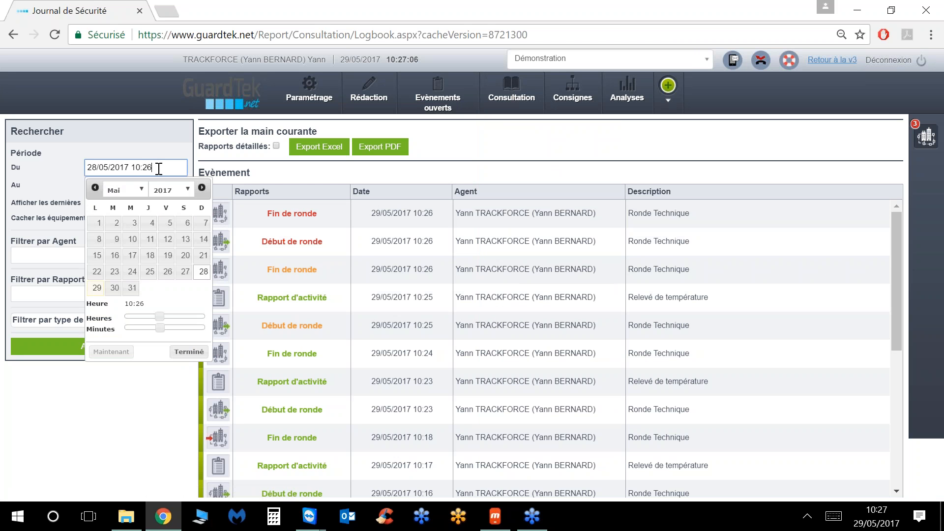
click(95, 188)
click(95, 188)
click(95, 187)
click(95, 188)
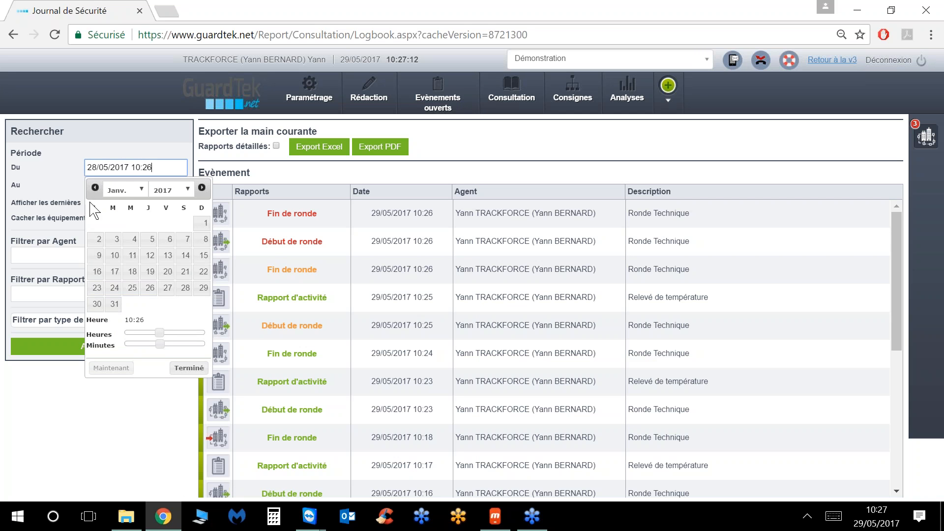
click(204, 224)
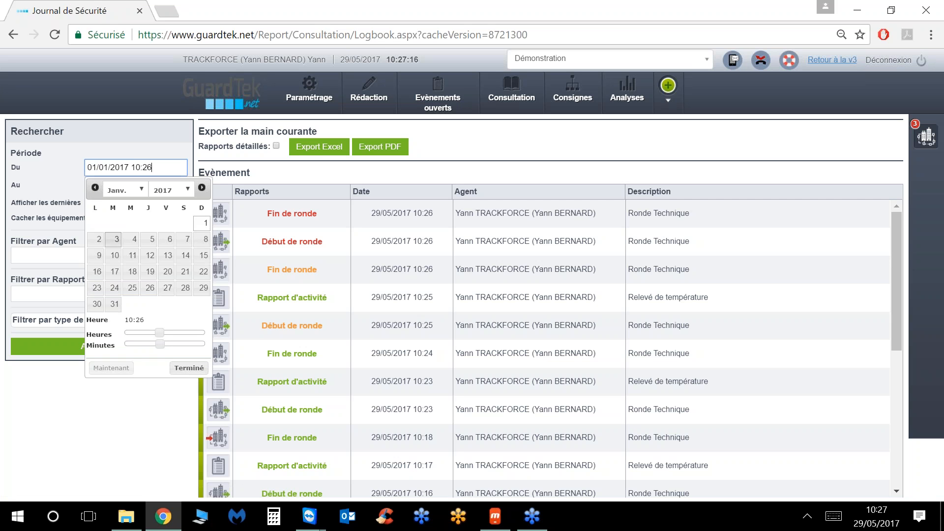
drag(158, 333, 131, 348)
click(189, 368)
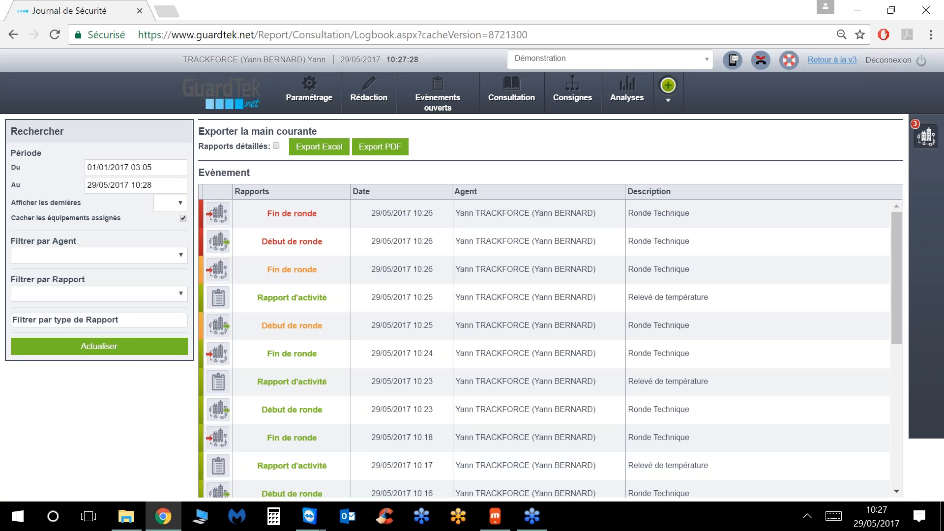
Step: Filter the logbook events by the Ronde Technique report type
click(144, 260)
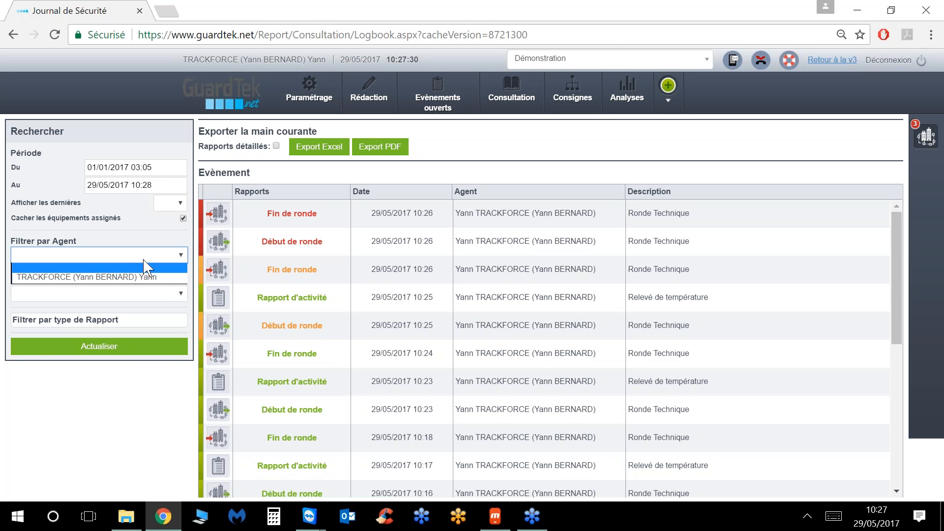
click(147, 294)
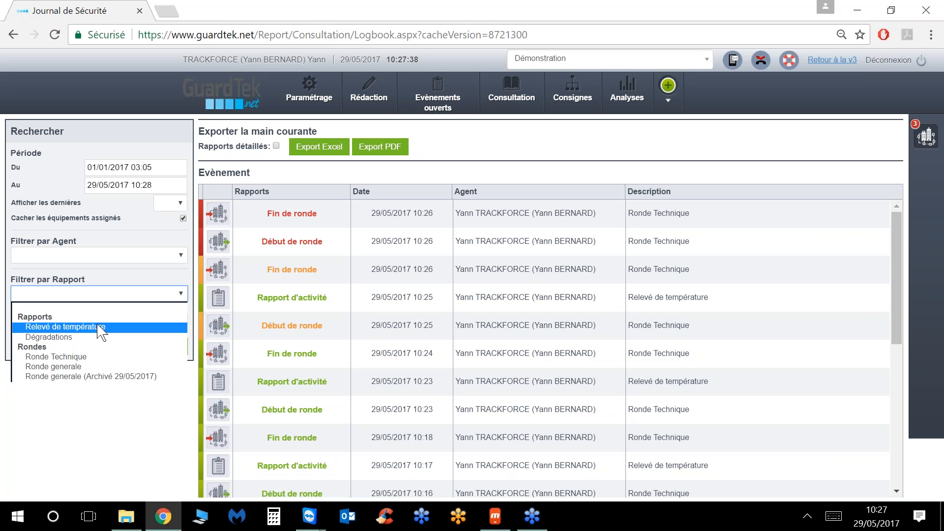
click(72, 358)
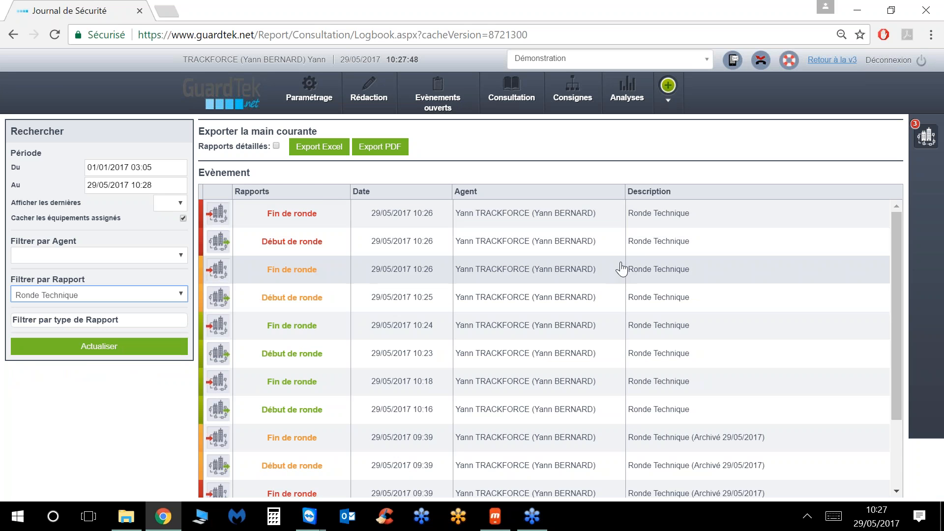
scroll(347, 346, down, 2)
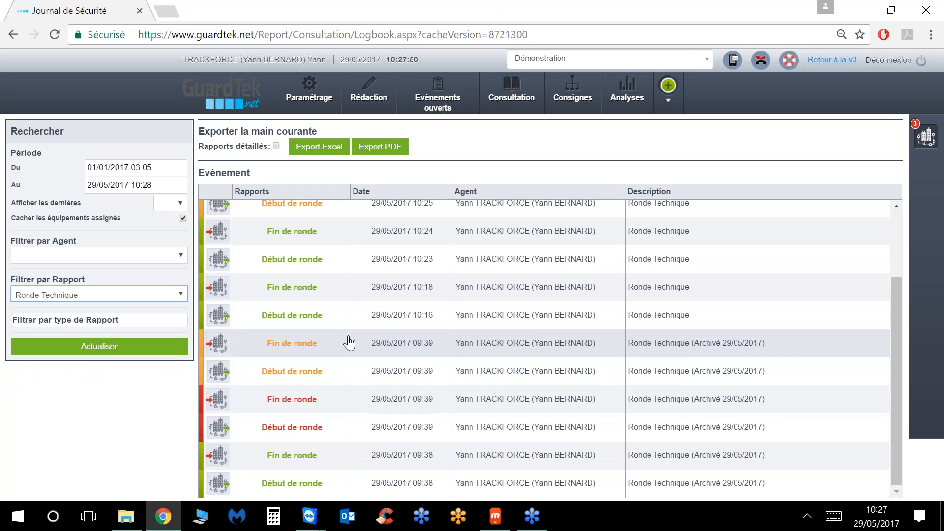
scroll(344, 350, up, 2)
Step: Open the latest round-end report and view it as a downloaded PDF
click(224, 220)
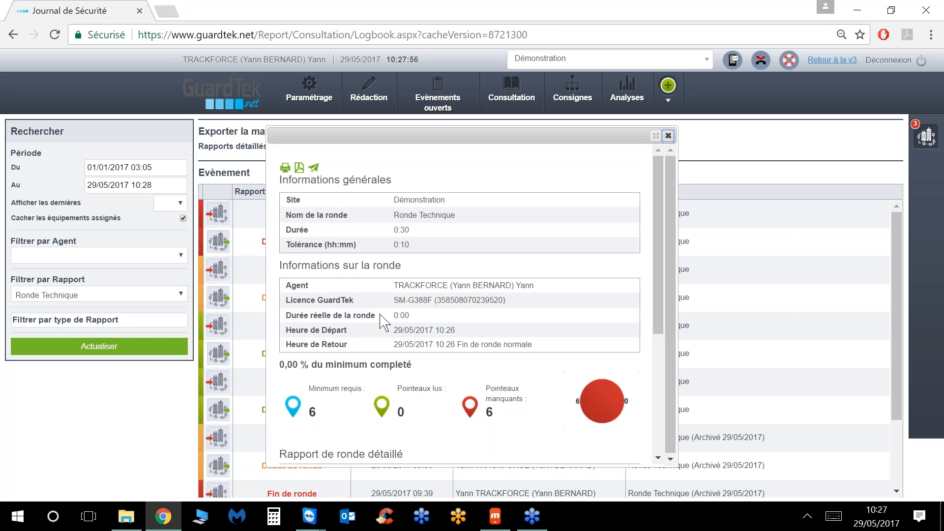
click(285, 169)
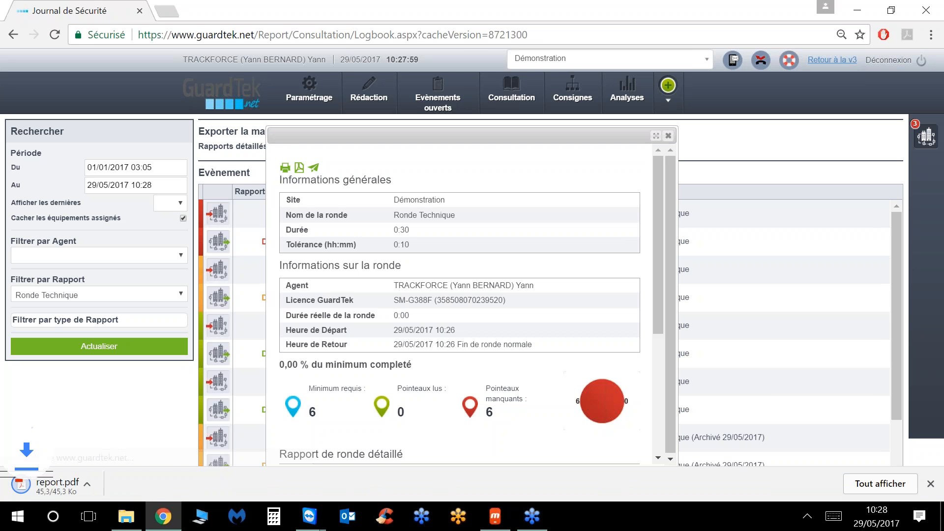
click(70, 485)
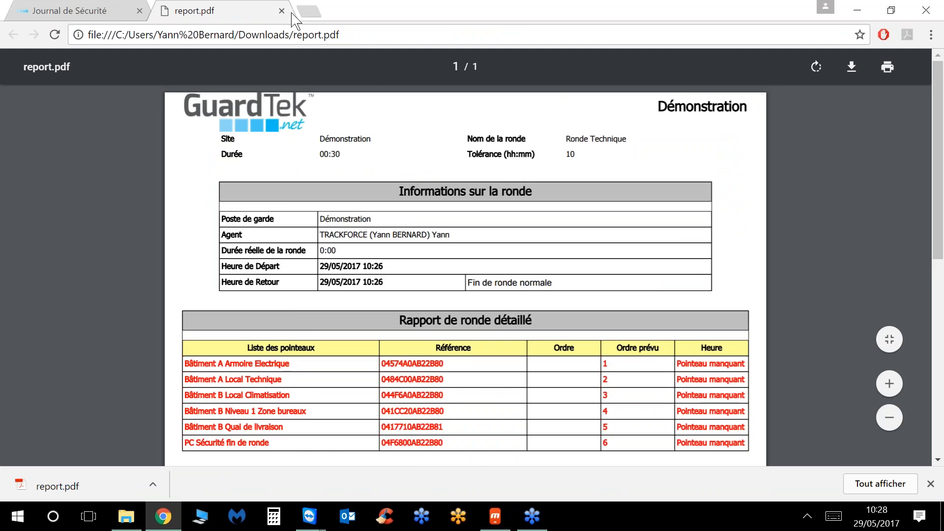
click(281, 10)
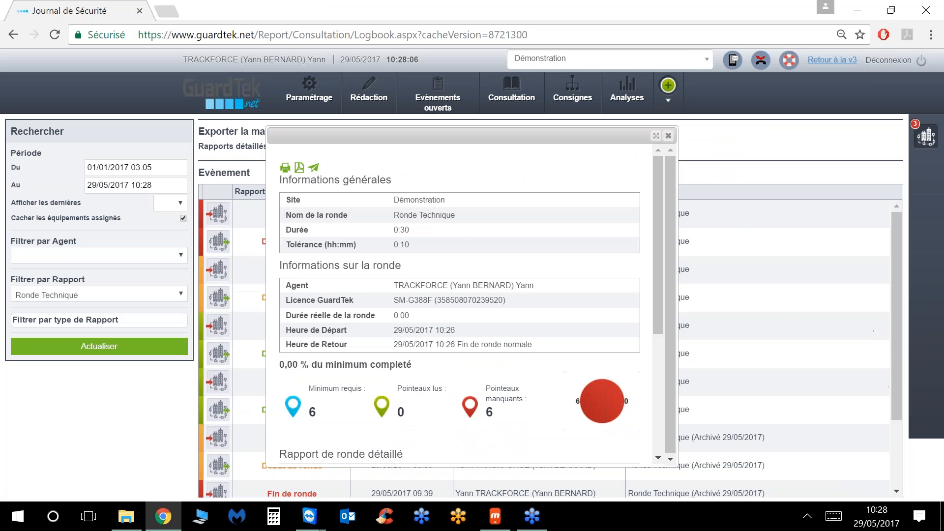
Step: Start the email form for the report, then close the round report details
click(313, 167)
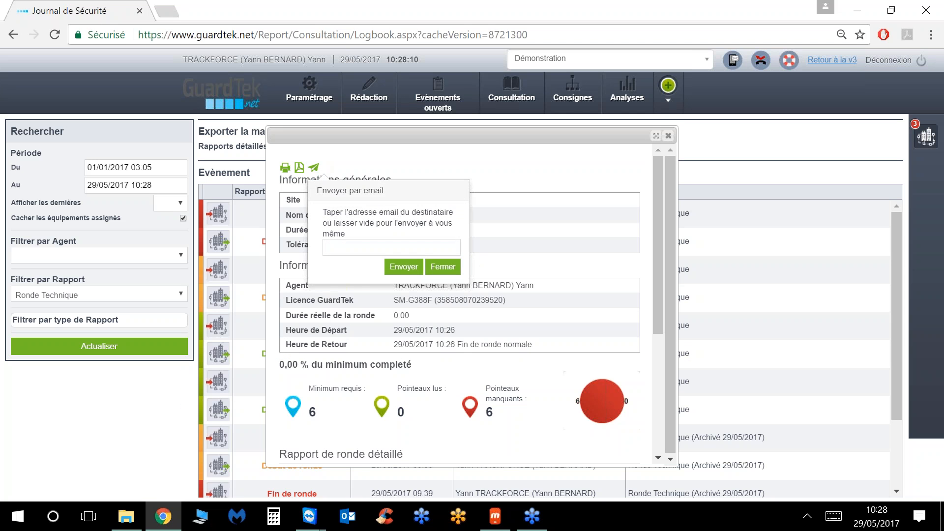
click(340, 253)
click(339, 253)
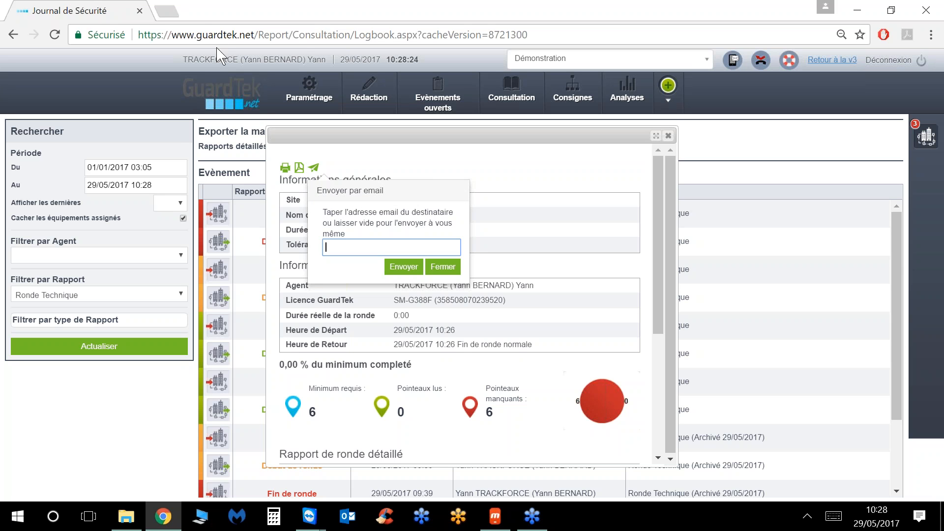
click(403, 266)
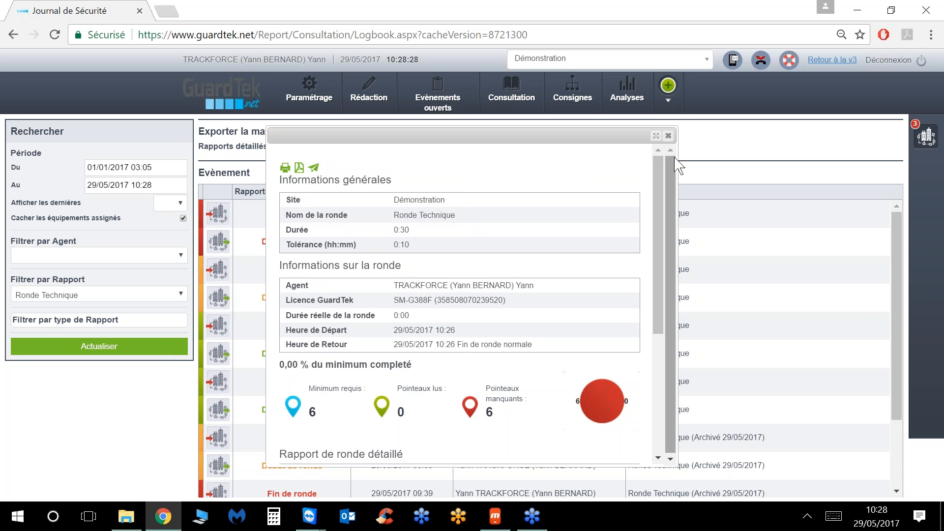
click(668, 135)
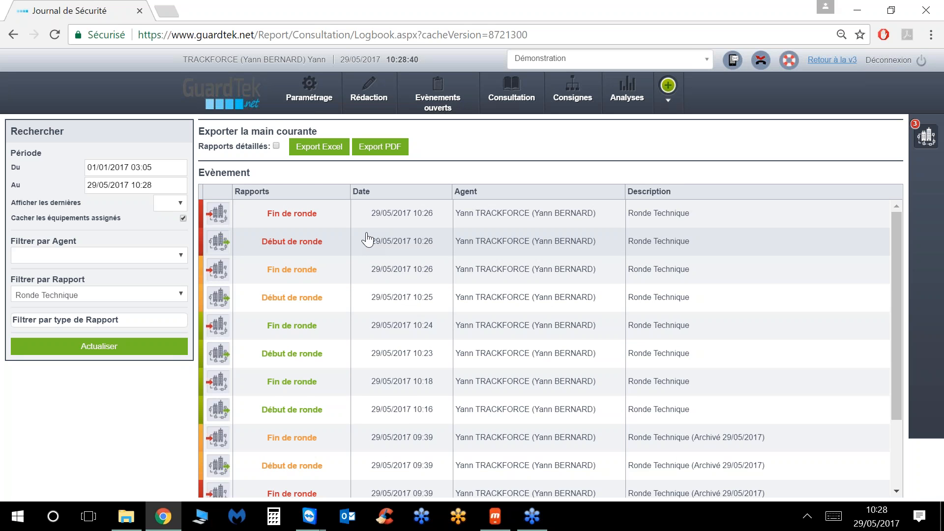
Step: Schedule Ronde aléatoire at fixed times: Monday 10:00, Tuesday 13:00, Wednesday 16:00
mouse_move(301, 90)
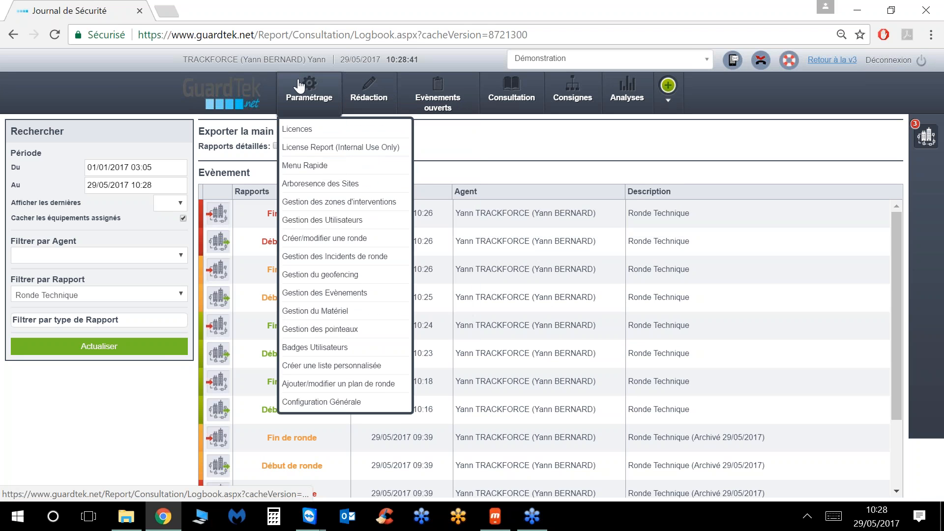
click(319, 239)
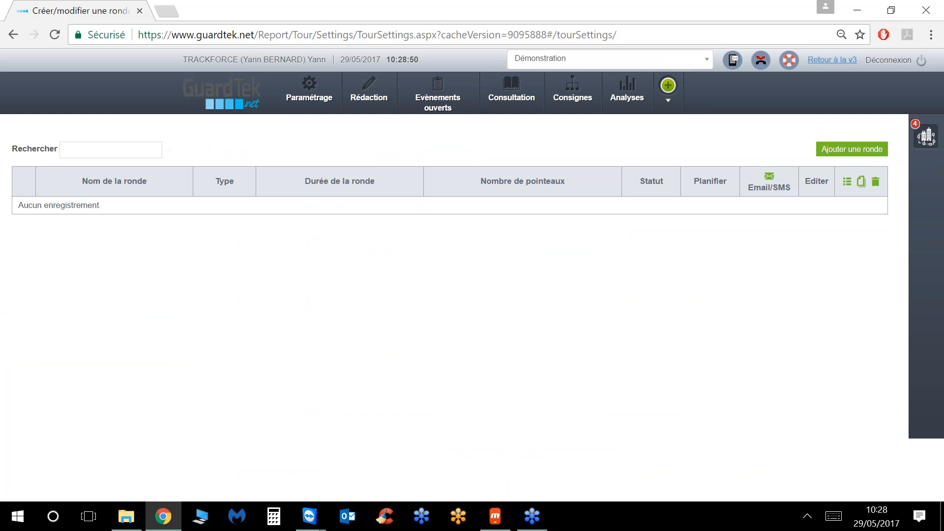
click(877, 163)
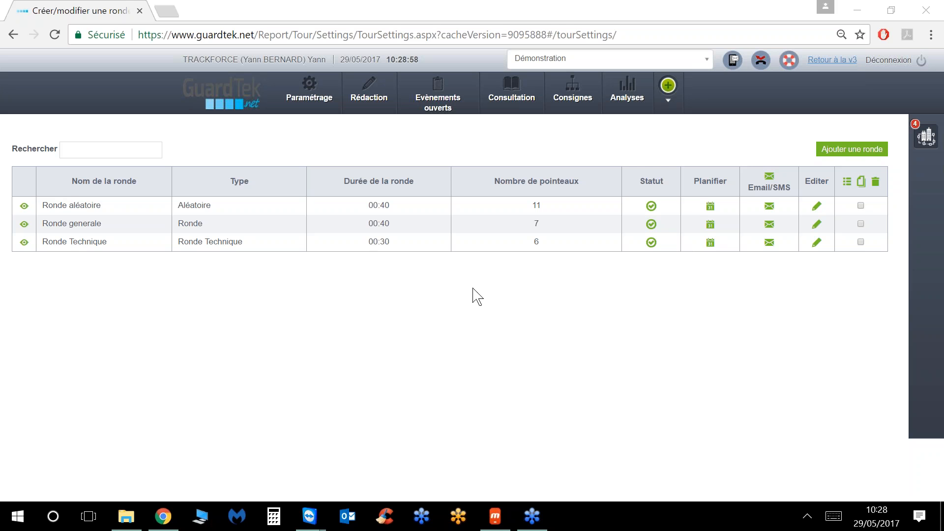
click(710, 208)
click(66, 202)
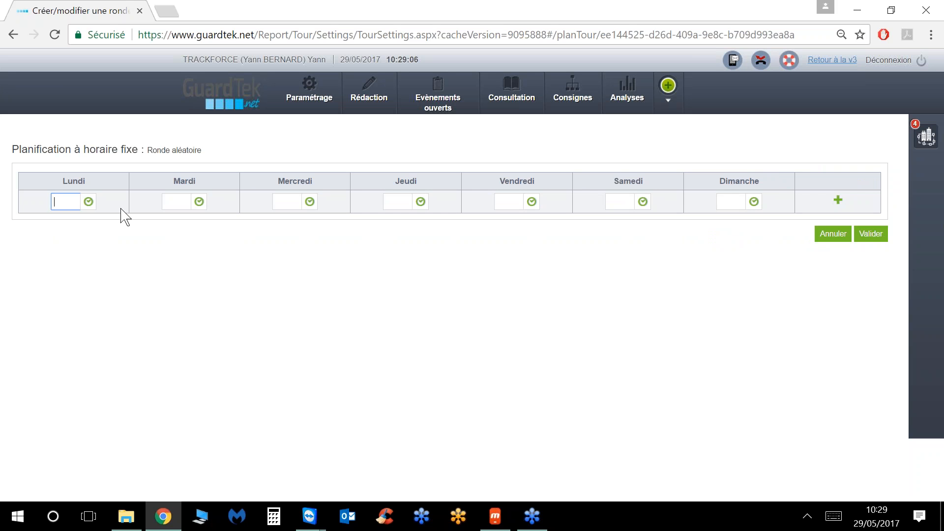
text(10:0)
text(0)
key(Tab)
click(290, 200)
text(1600)
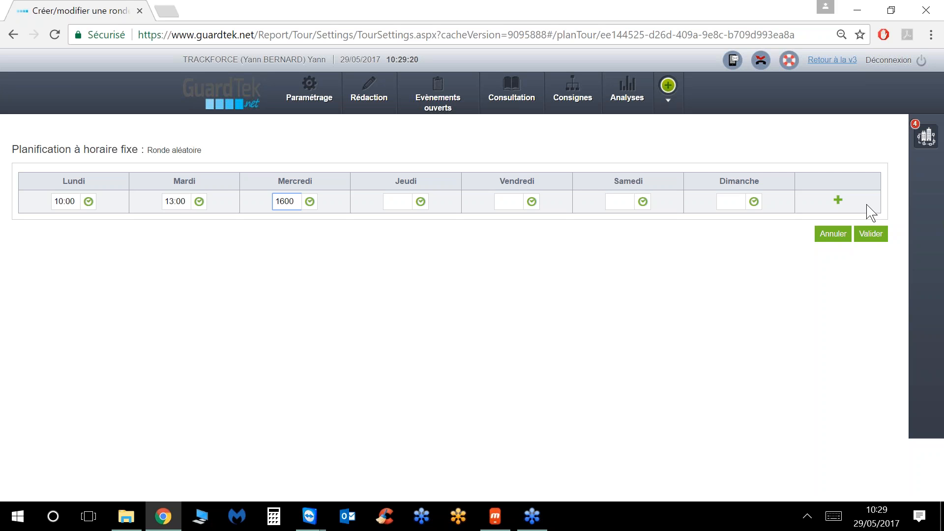
click(838, 200)
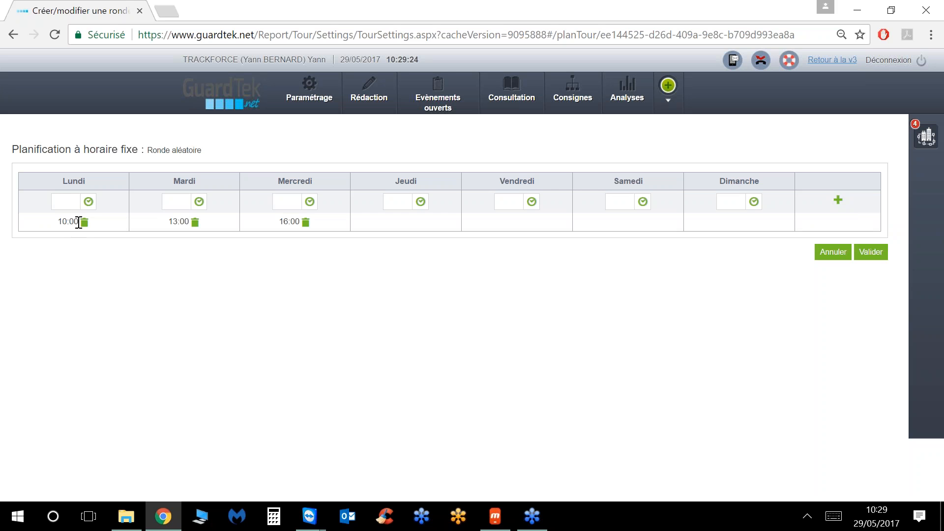
Step: Add 10:35 as a second Monday time and save the schedule
click(65, 202)
text(1035)
click(837, 203)
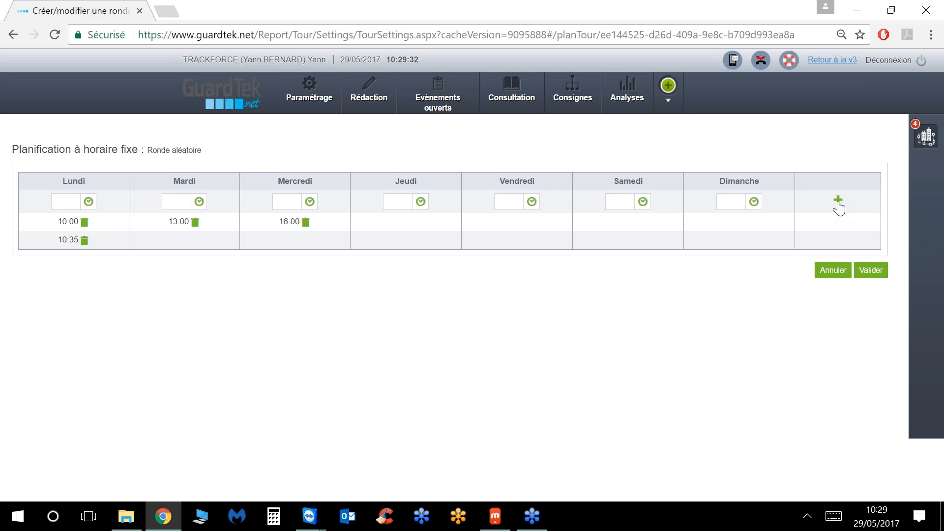
click(871, 270)
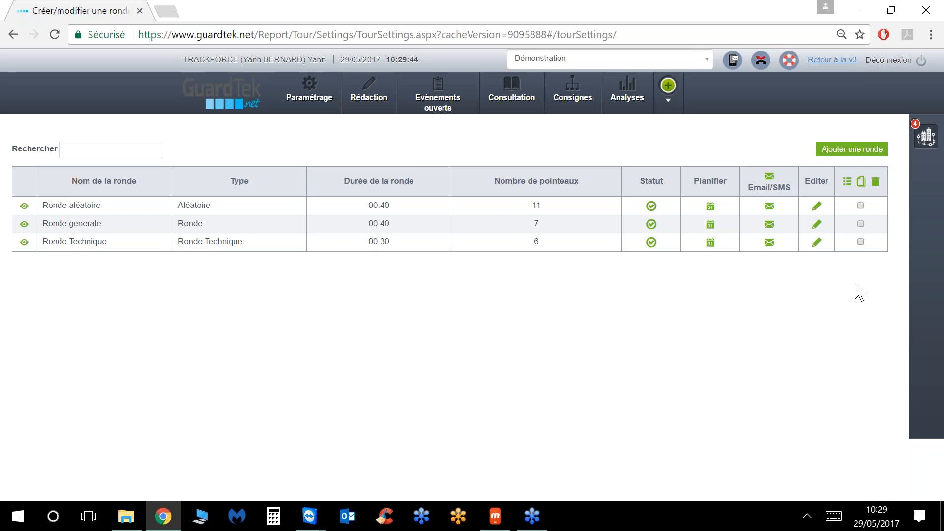
click(311, 93)
Step: Add a Ronde aléatoire recipient rule sending Tous les rapports de ronde to a registered user, and save
click(769, 208)
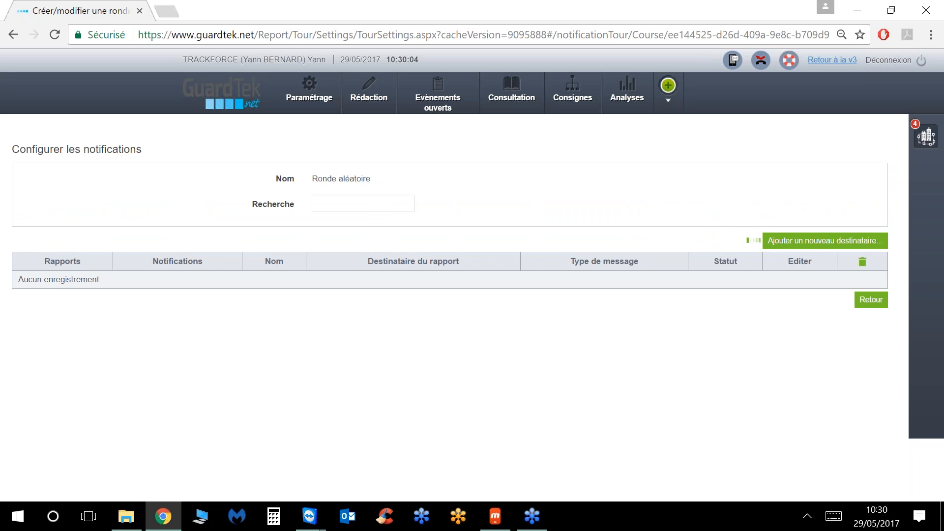
click(837, 242)
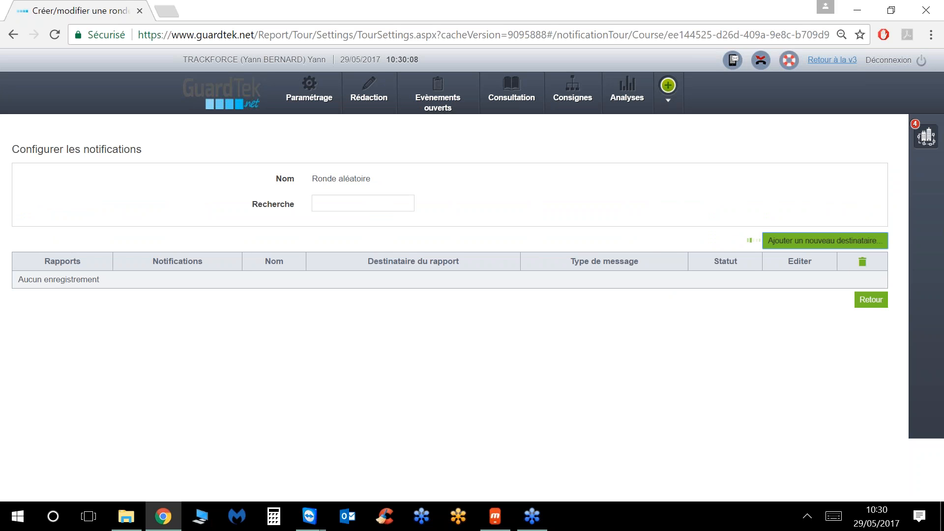
click(837, 243)
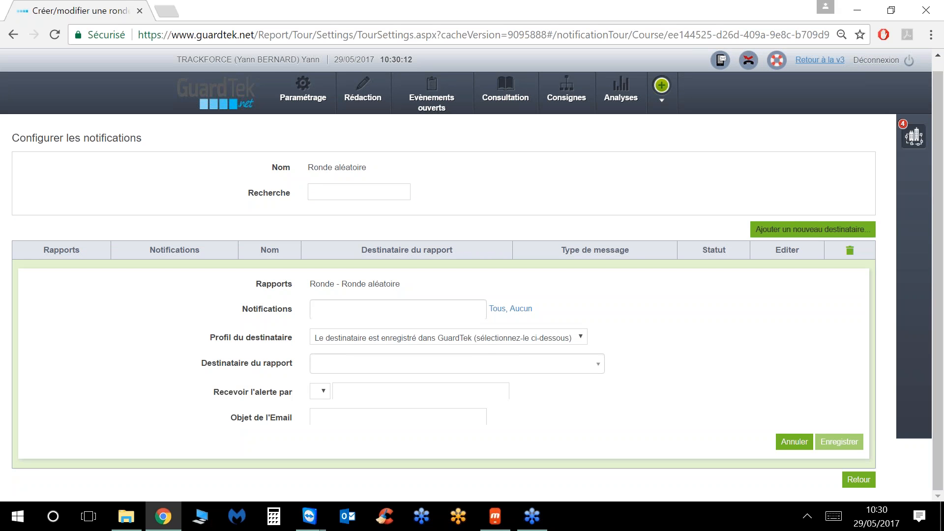
click(467, 310)
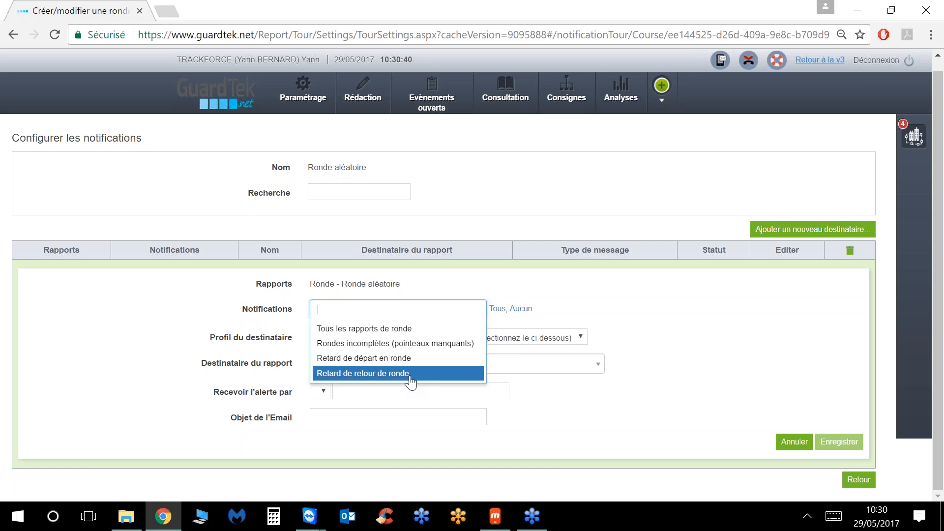
click(394, 328)
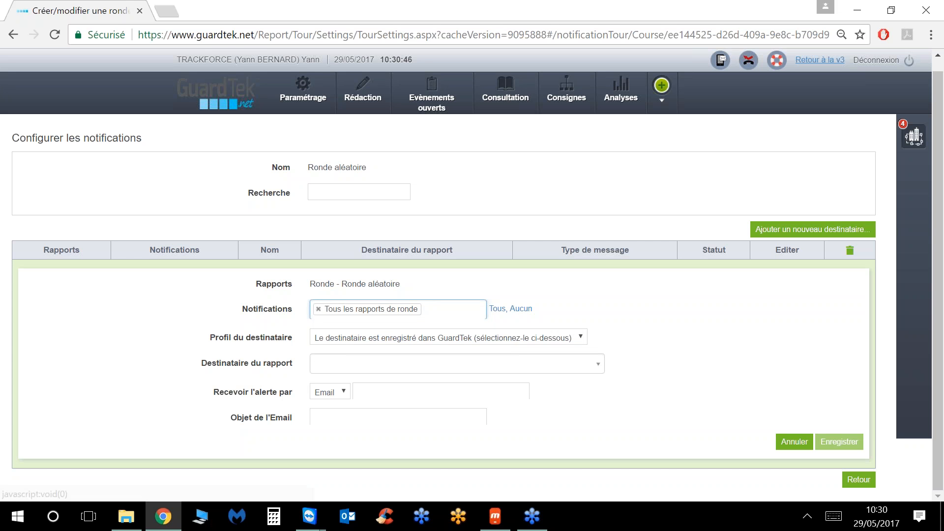
click(501, 364)
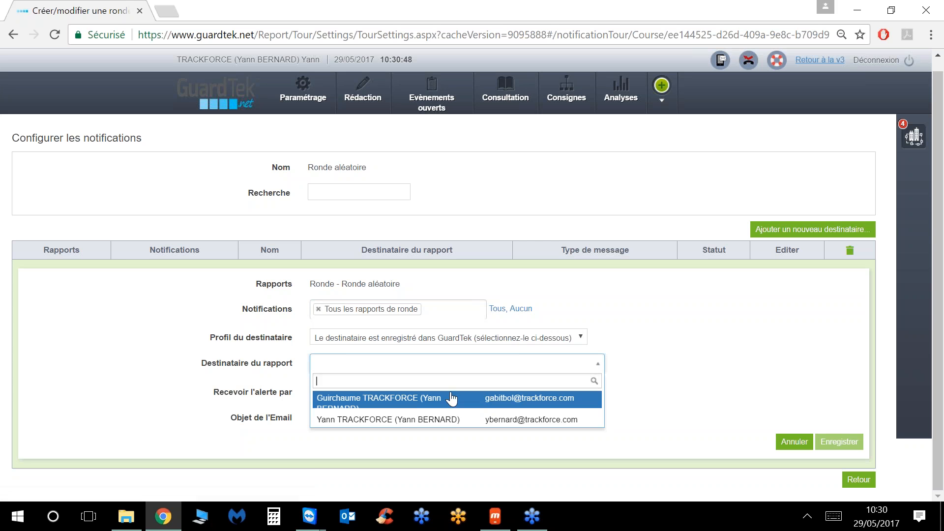
click(443, 419)
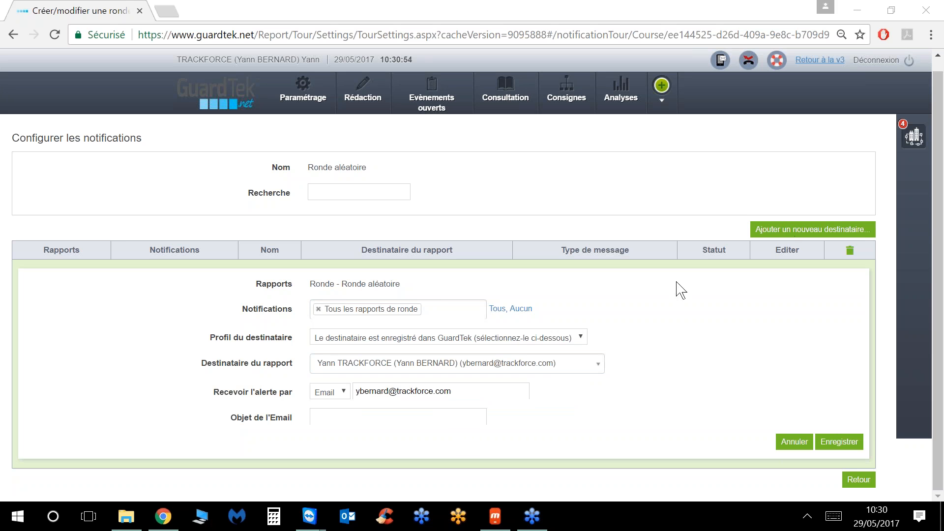
click(839, 441)
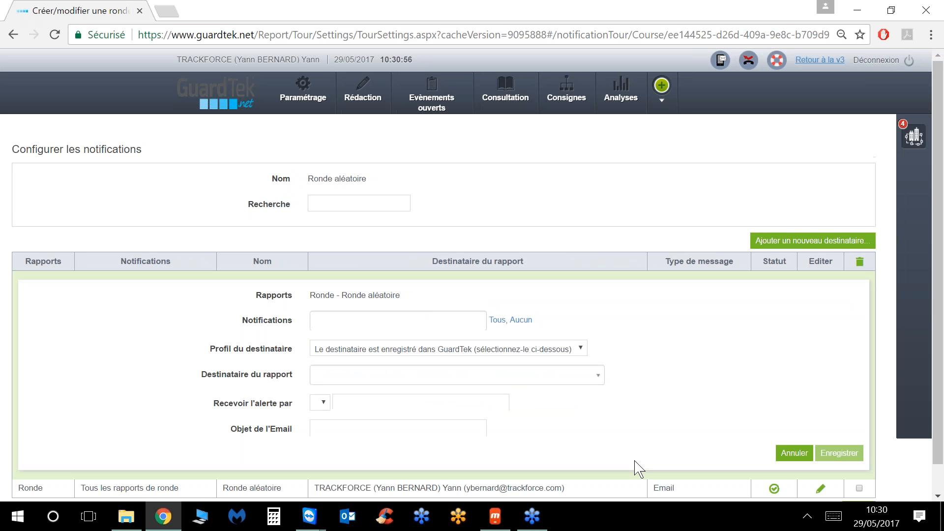
Step: Choose the Rondes incomplètes (pointeaux manquants) notification with a new contact as recipient
click(365, 318)
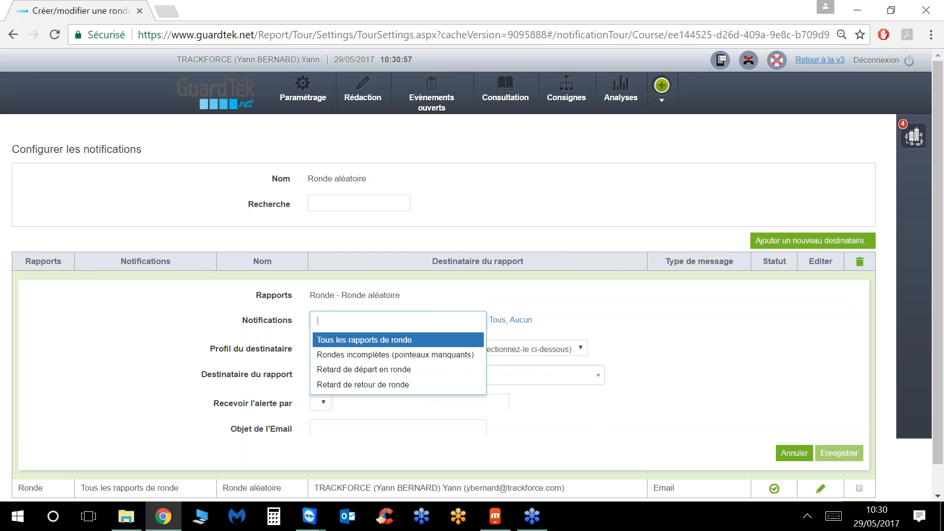
click(375, 360)
click(511, 366)
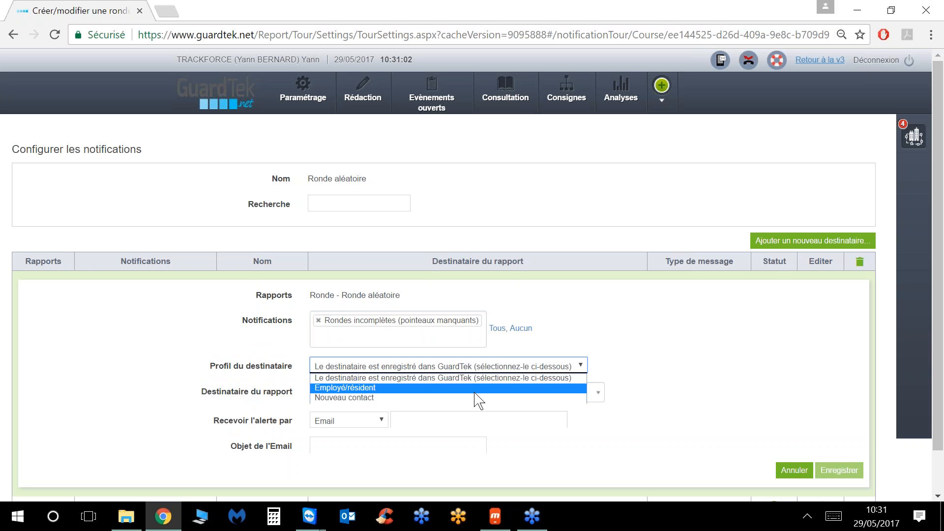
click(476, 398)
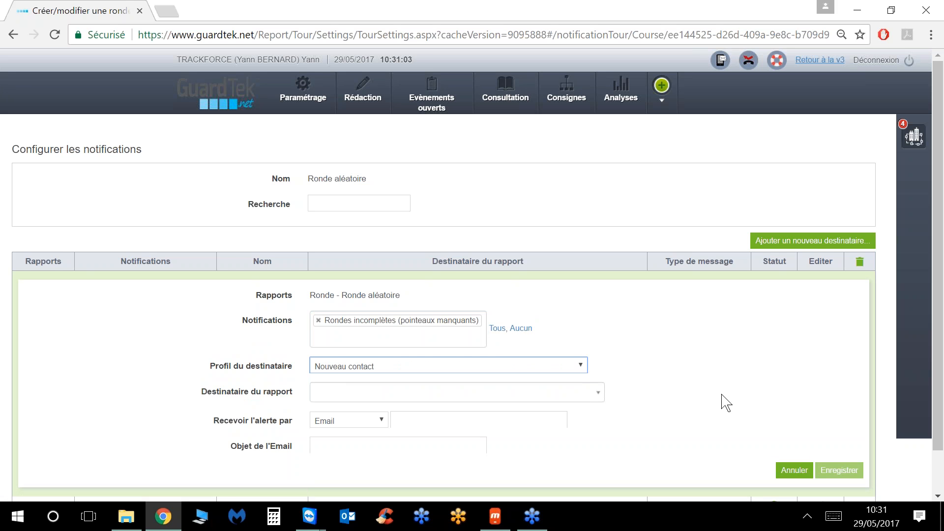
scroll(720, 408, down, 1)
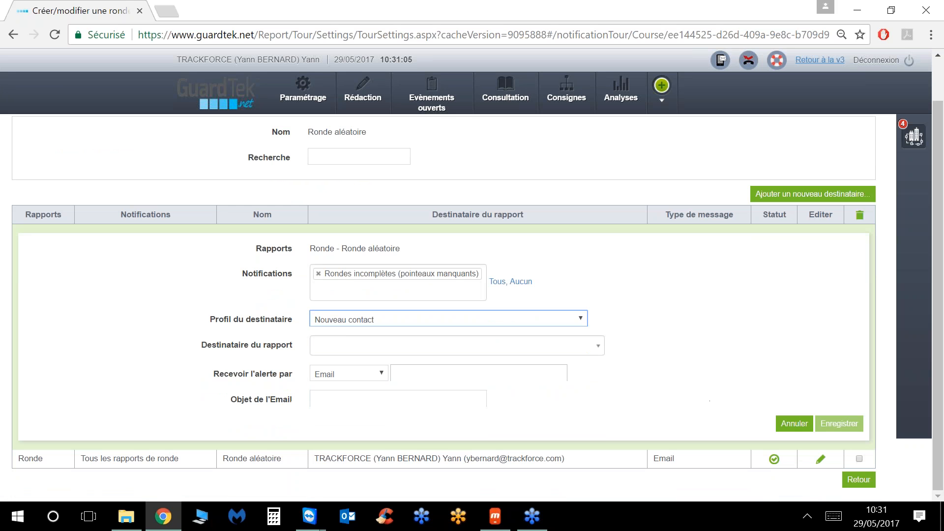
click(569, 351)
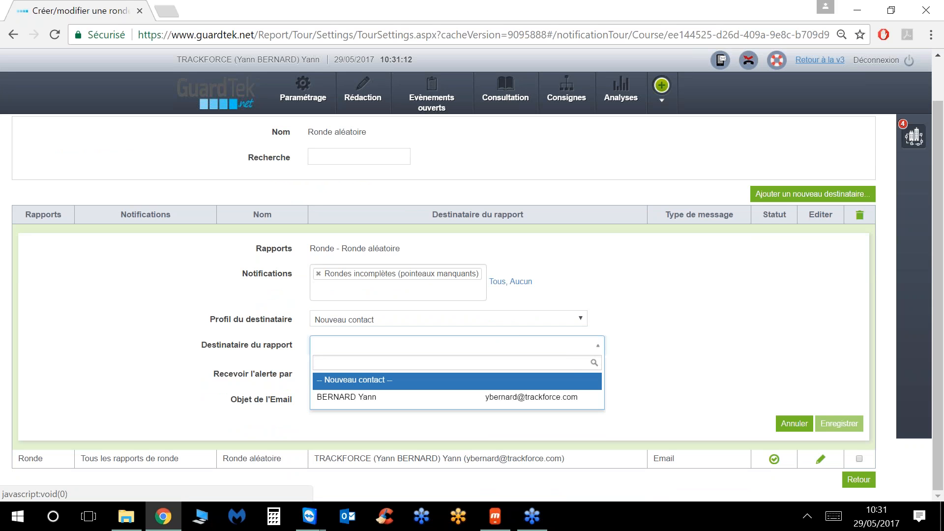
click(532, 388)
scroll(545, 391, down, 2)
Step: Enter the contact's last name, first name, company and e-mail address, and save
click(369, 274)
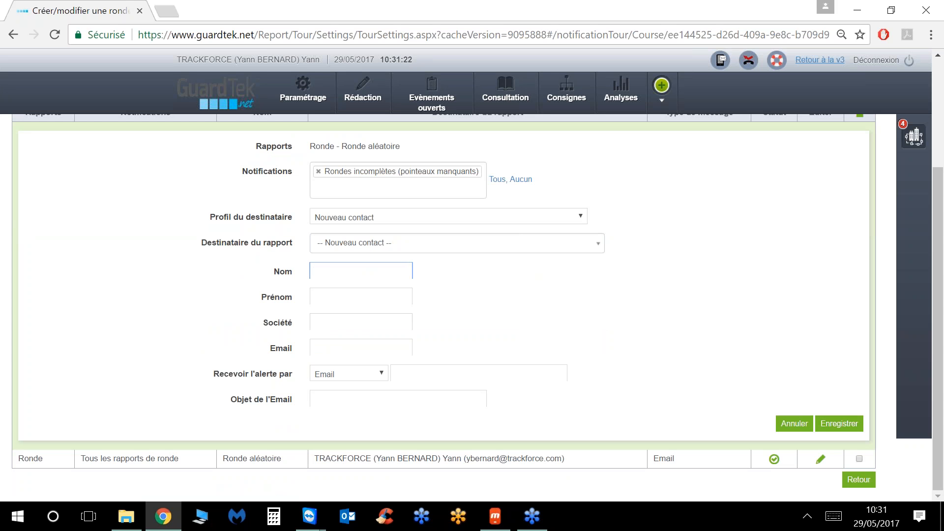
click(362, 297)
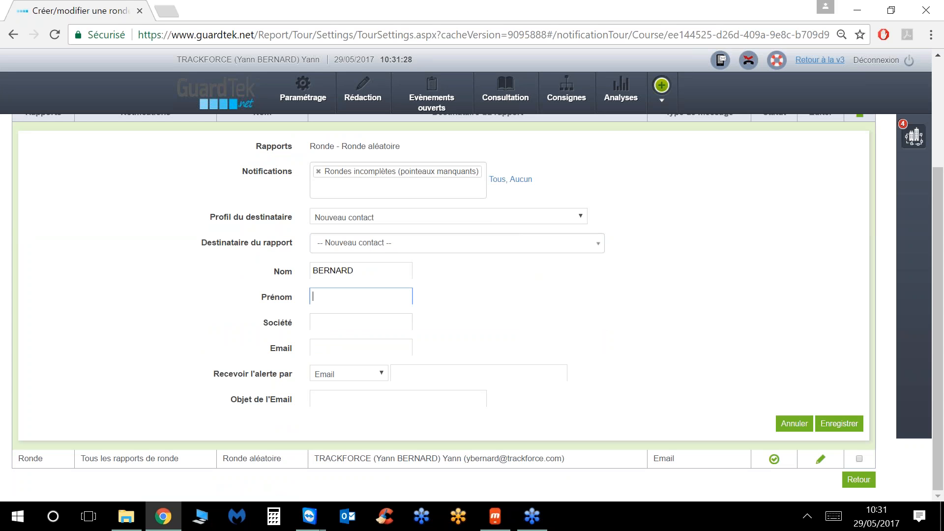
click(384, 326)
text(TR)
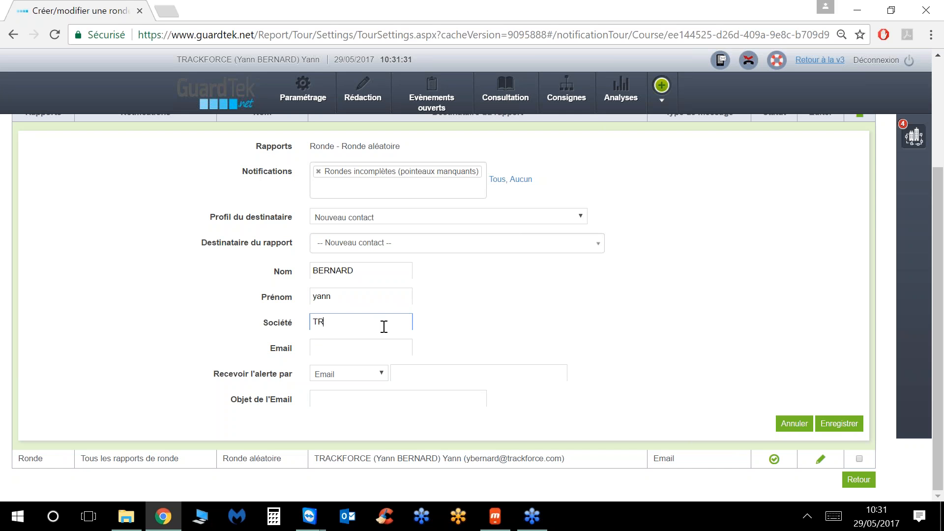
text(ACKFORCE)
click(378, 347)
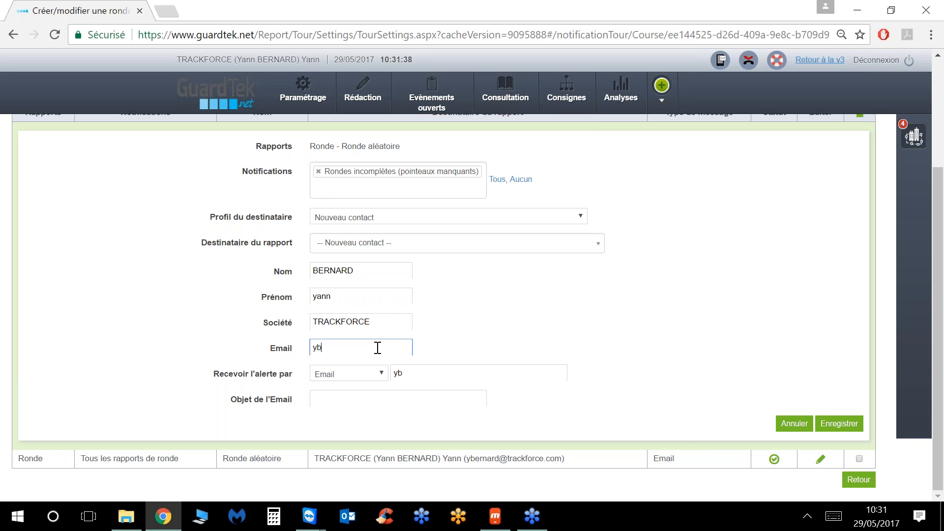
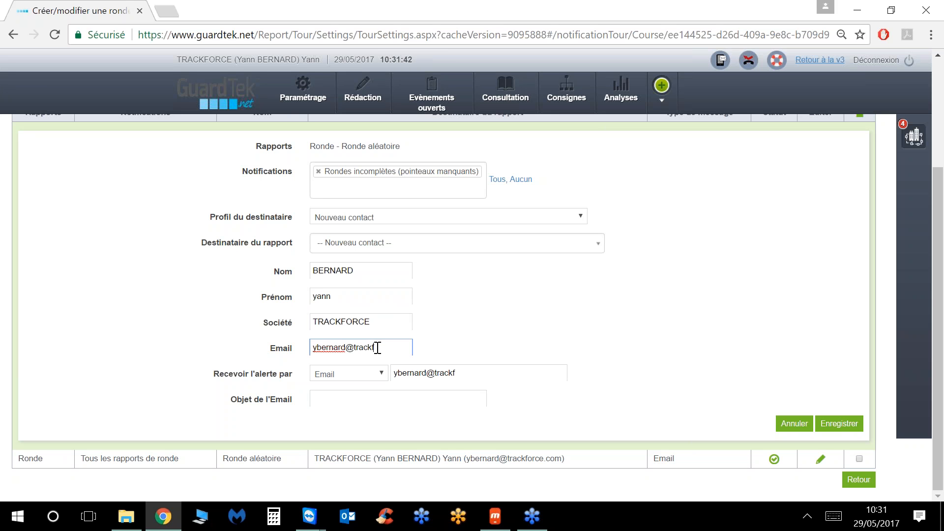
click(838, 423)
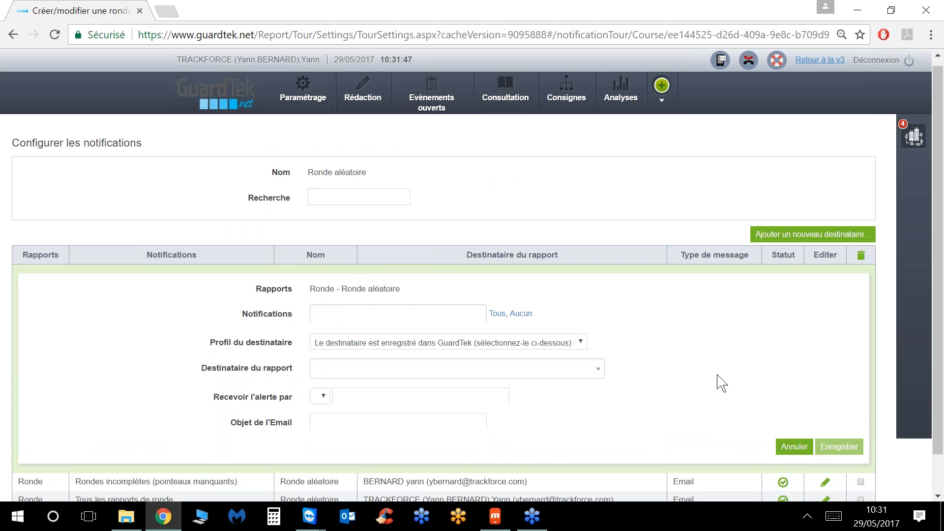
scroll(720, 381, down, 1)
Step: Enable the Tous les rapports de ronde and Rondes incomplètes notifications, then return to the rounds list
click(858, 480)
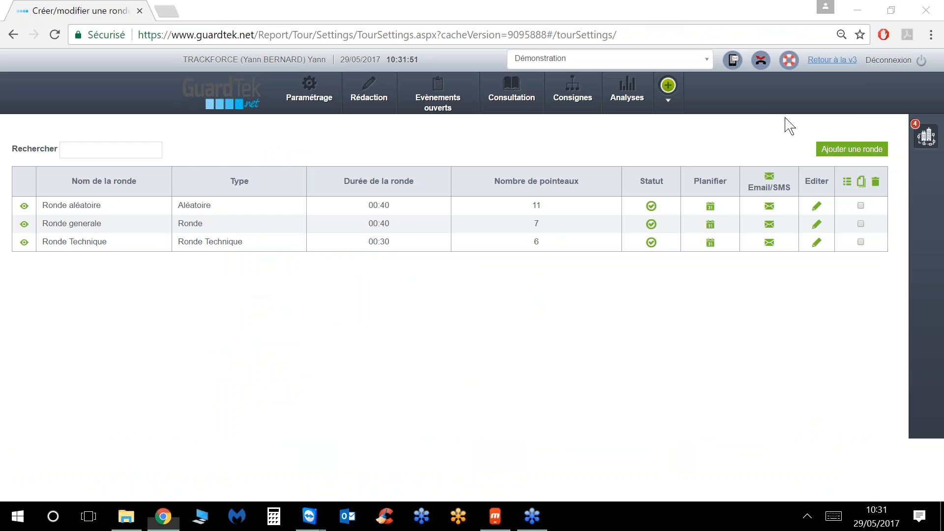
click(770, 180)
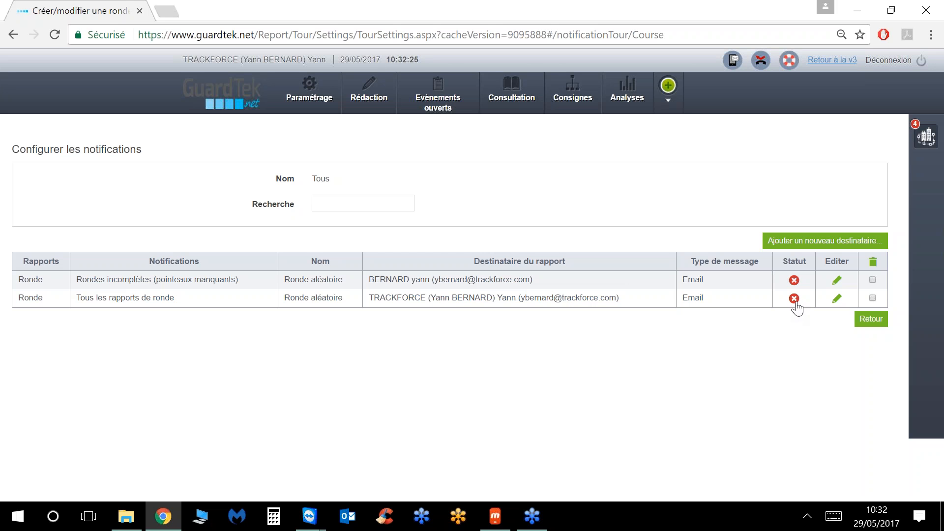
click(794, 299)
click(794, 281)
click(871, 318)
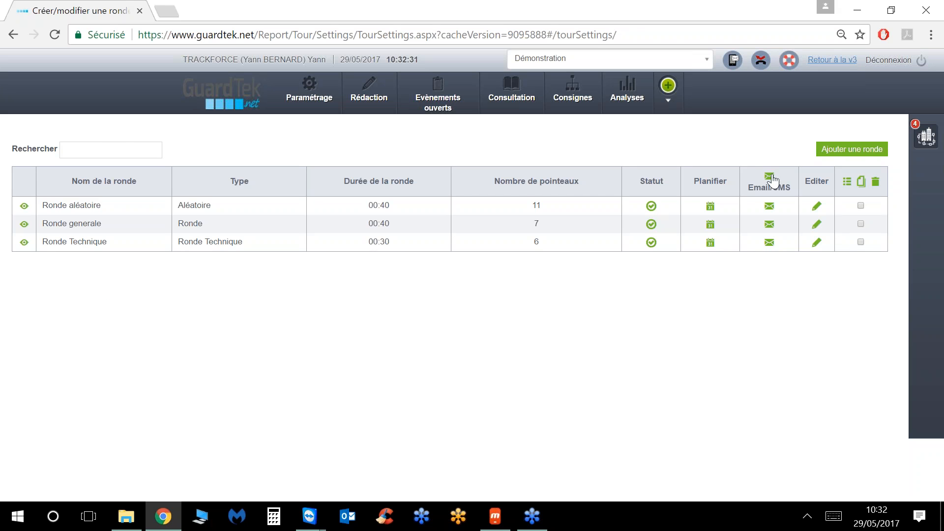
click(773, 182)
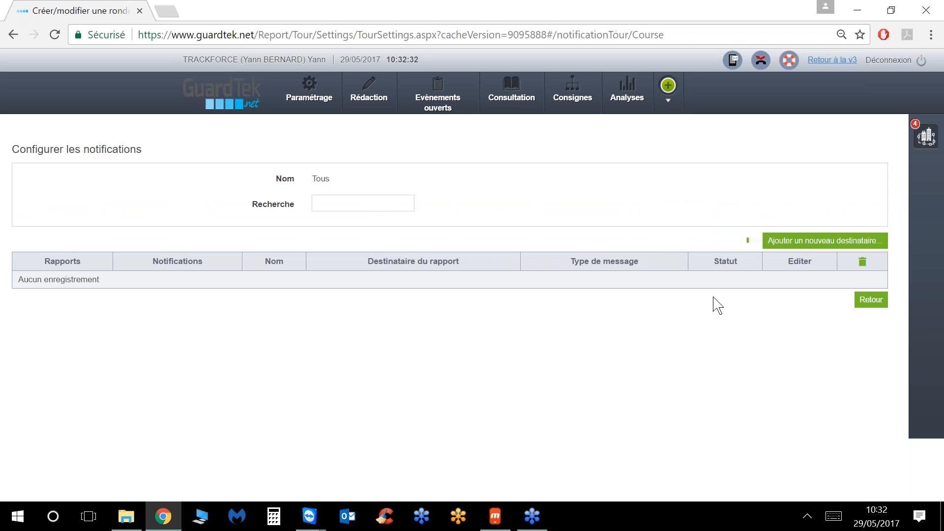
Step: Add a new all-rounds recipient with the Rondes incomplètes (pointeaux manquants) notification
click(818, 241)
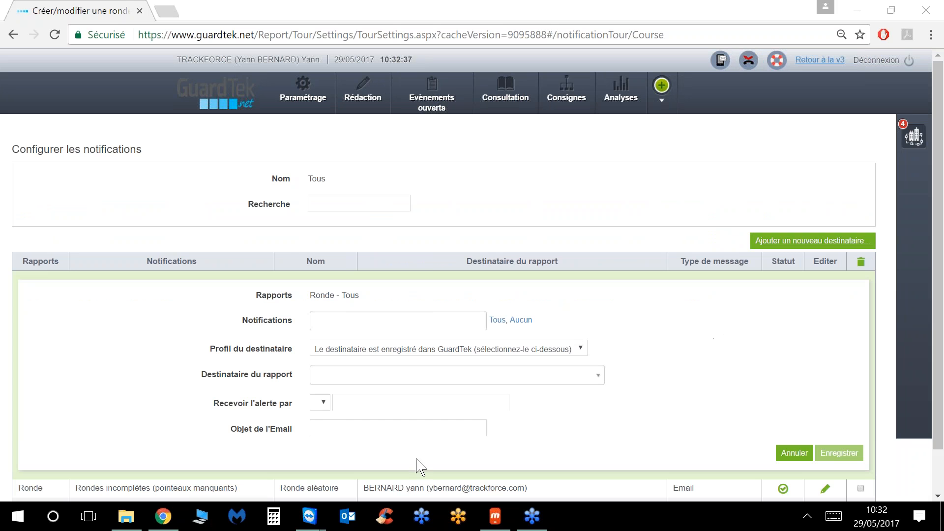
click(324, 408)
click(323, 404)
click(373, 396)
click(416, 320)
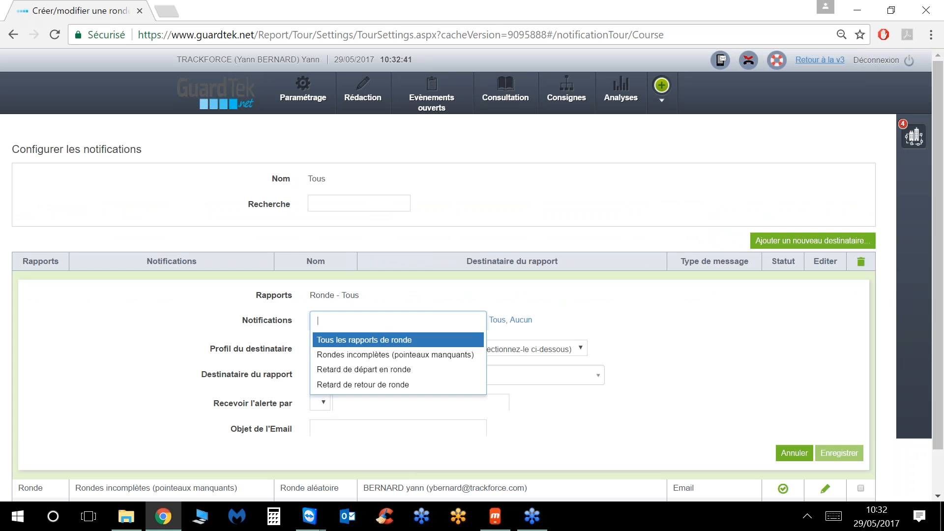
click(395, 354)
Step: Set the alert delivery method to SMS instead of Synthèse vocale
click(383, 421)
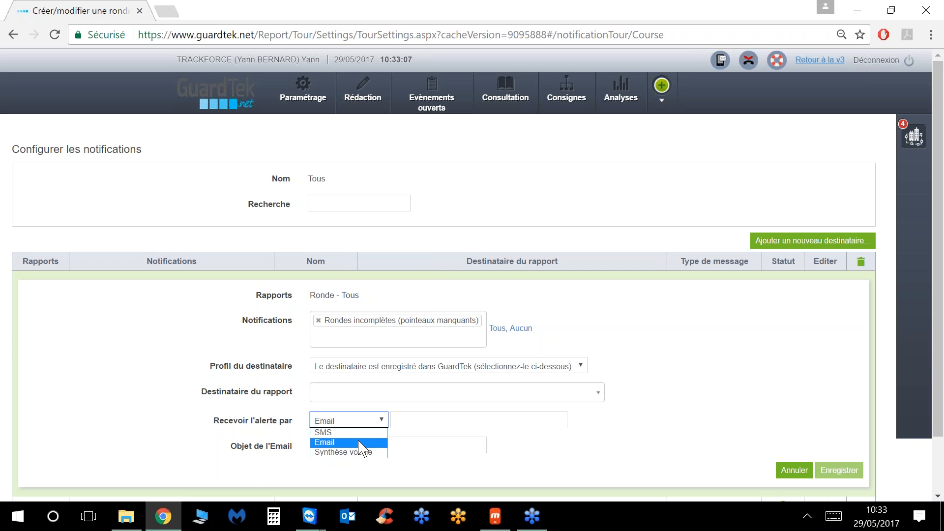
click(362, 452)
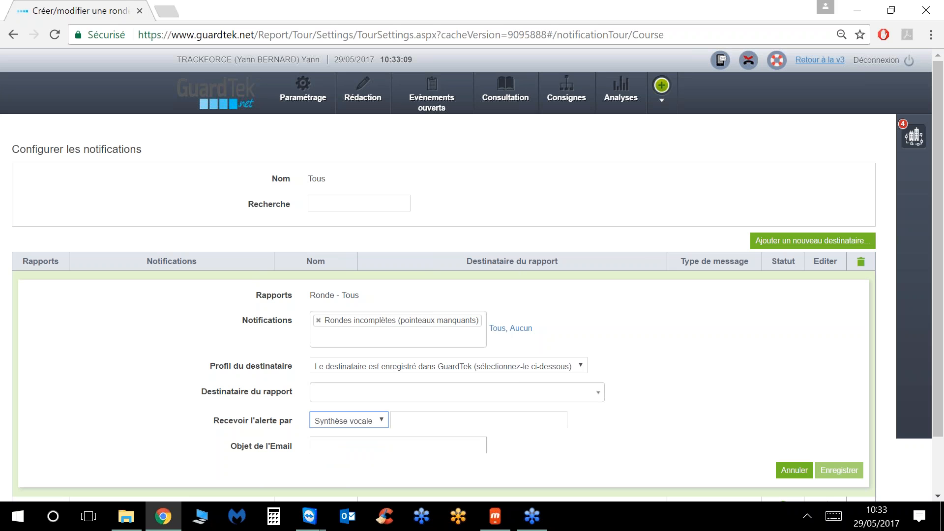
click(474, 421)
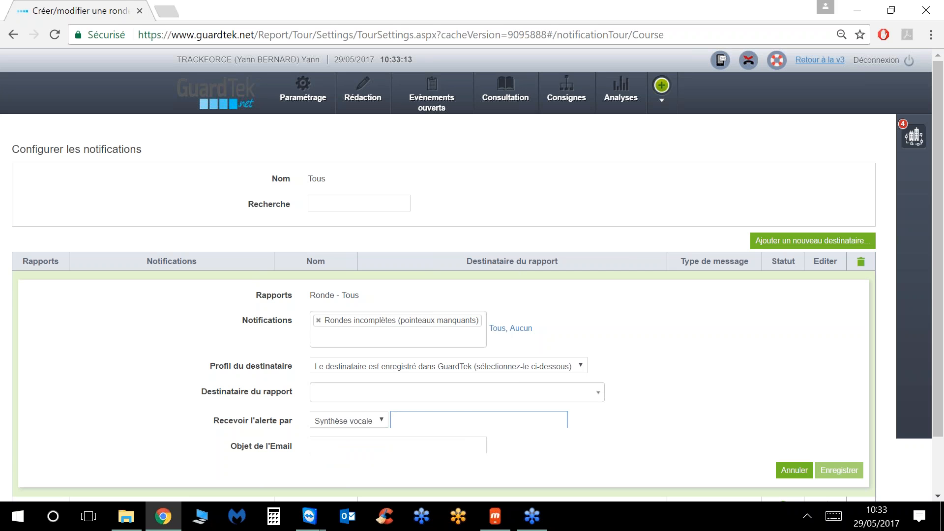
click(381, 421)
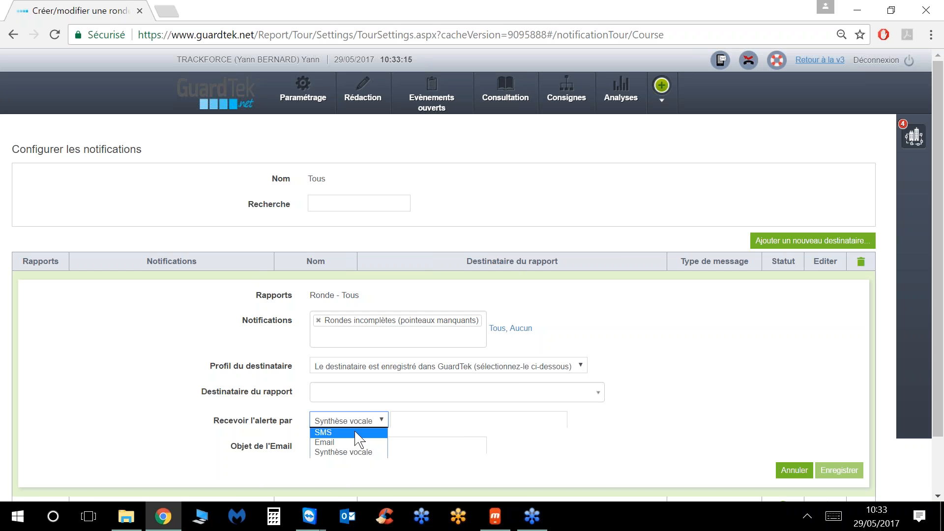
click(366, 443)
scroll(497, 421, down, 2)
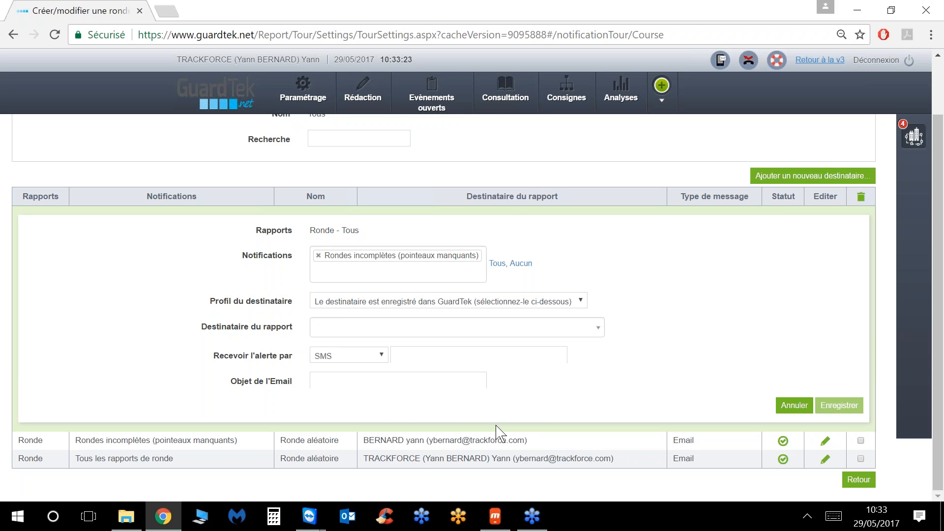
Step: On the mirrored phone, open the planned Ronde aléatoire round, showing 3 of 11 checkpoints passed
click(495, 516)
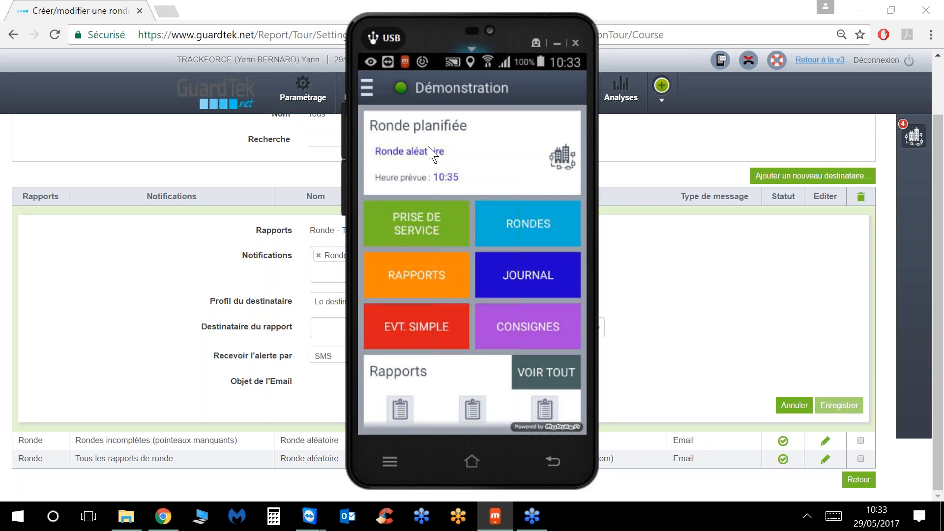
click(437, 157)
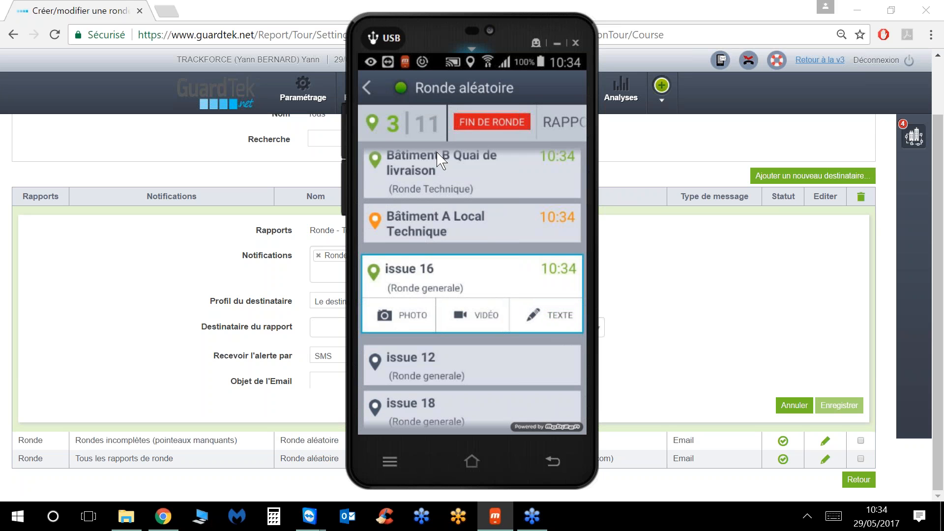
drag(553, 124, 526, 129)
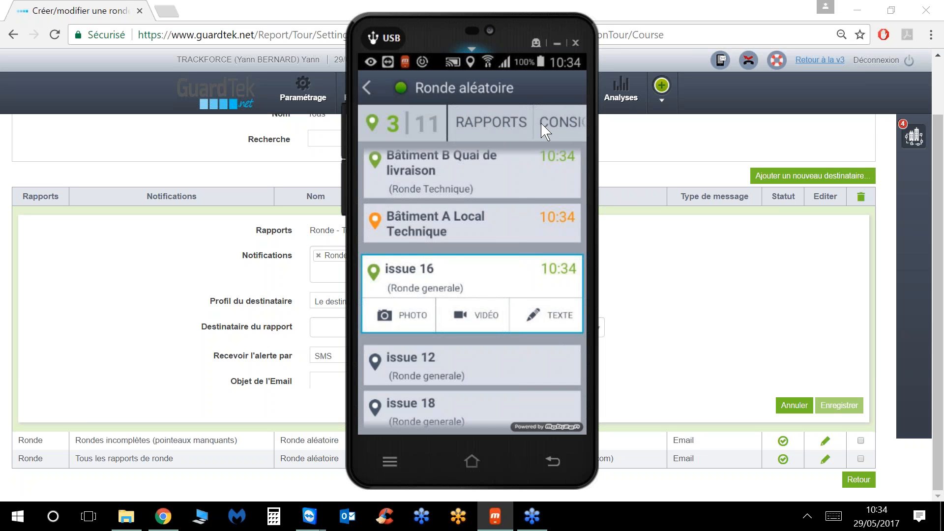
click(559, 131)
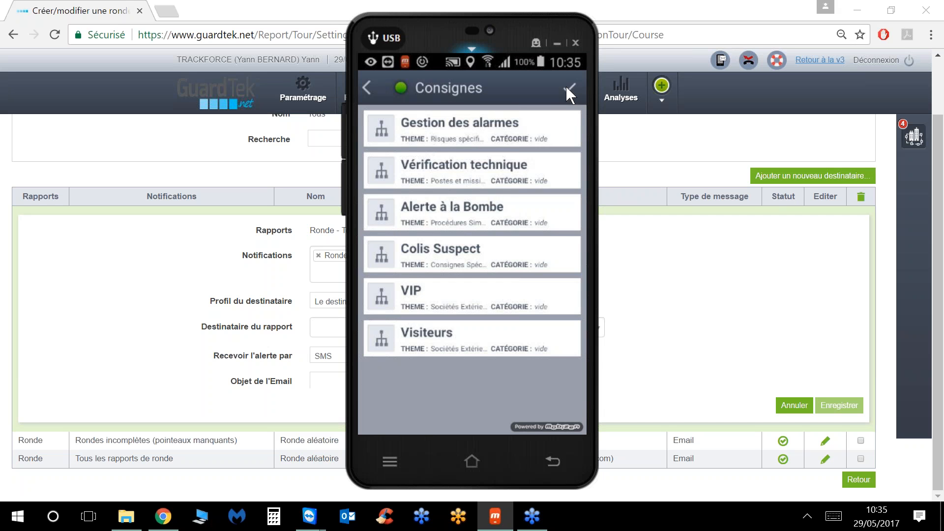
click(566, 87)
click(490, 127)
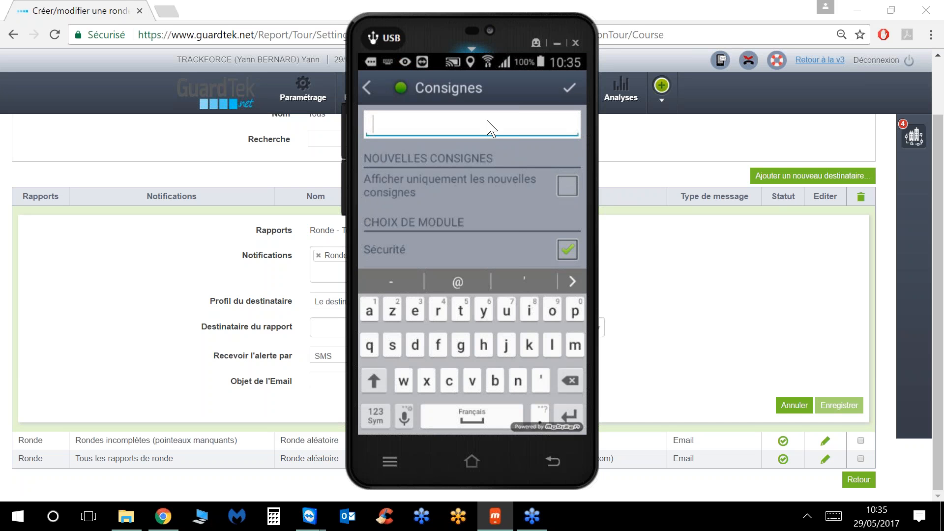
text(al)
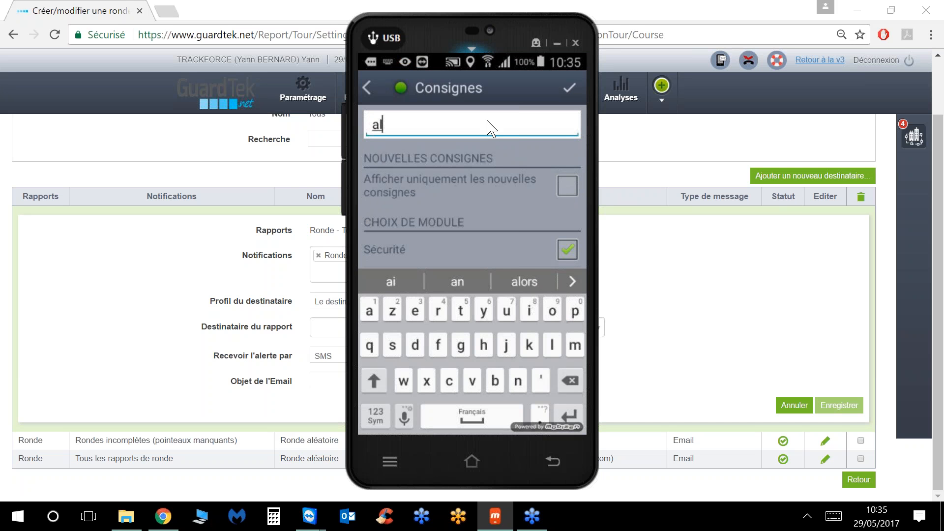
text(arm)
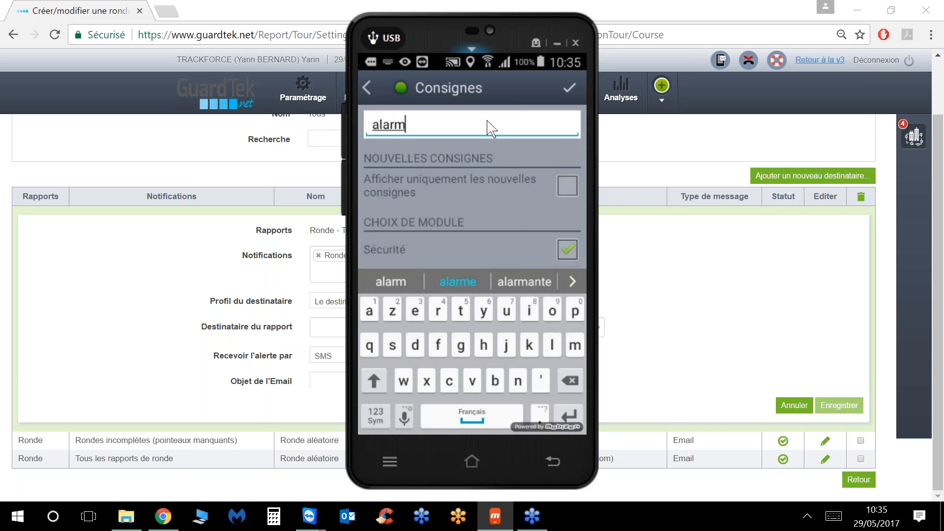
text(e)
key(Return)
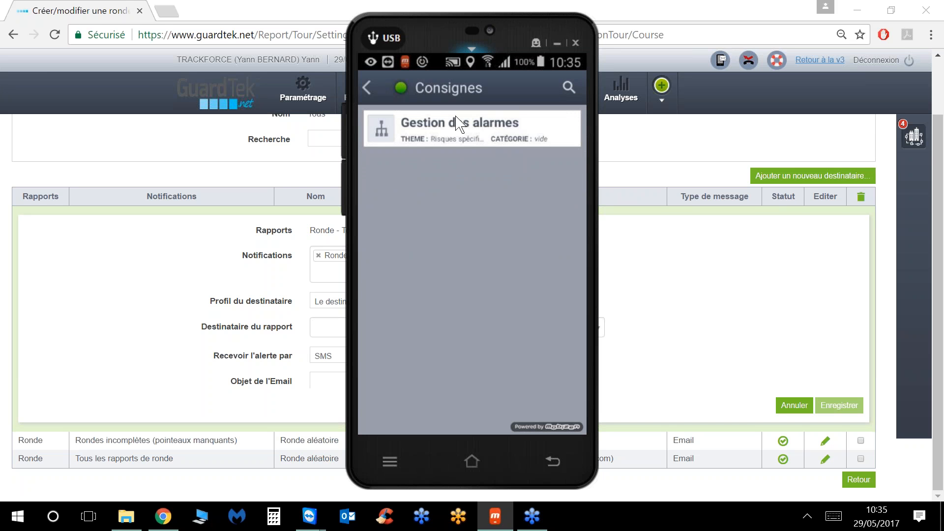
click(453, 144)
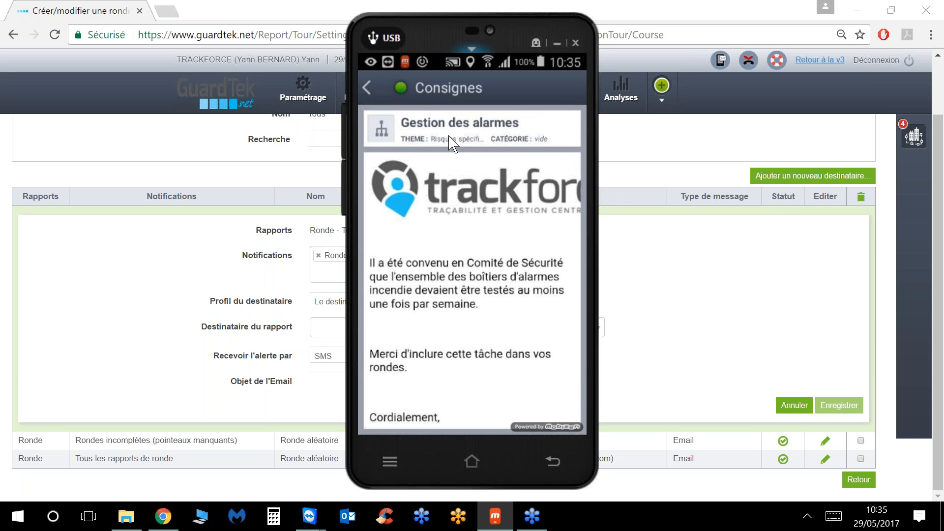
scroll(449, 136, down, 3)
scroll(453, 143, up, 1)
click(368, 87)
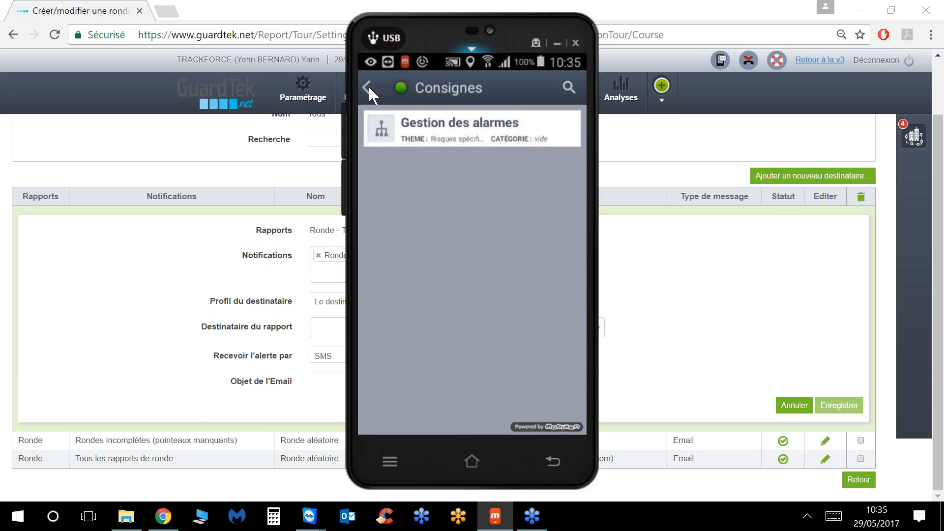
click(368, 87)
scroll(426, 245, up, 1)
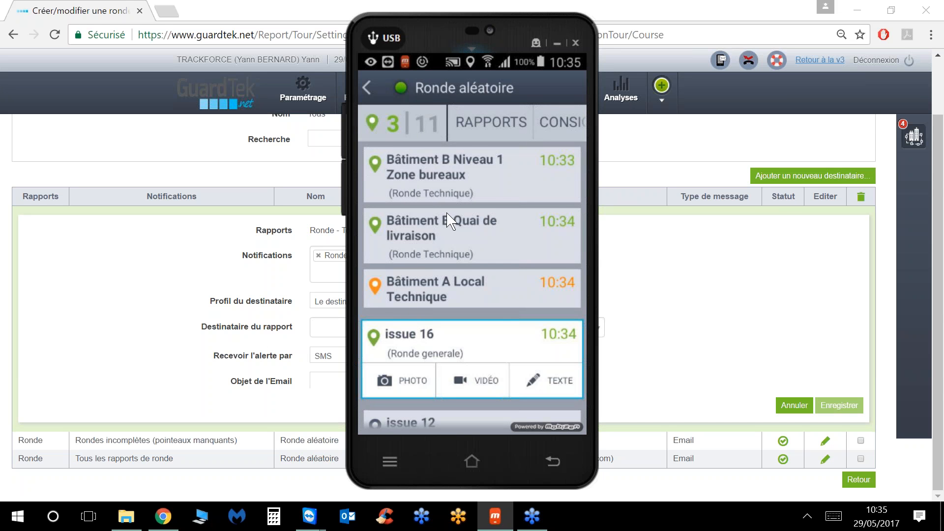
click(842, 280)
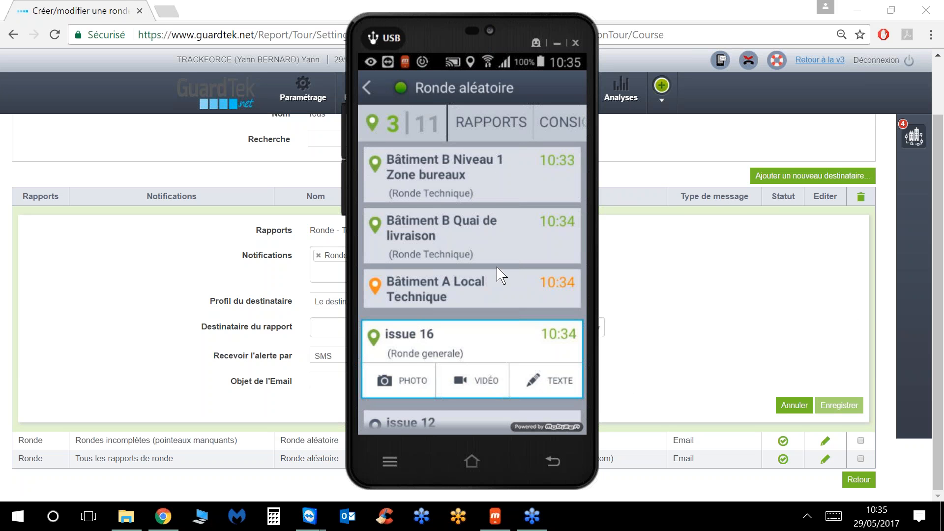
Step: Open the round's Dégradations report and start filling it in
click(490, 126)
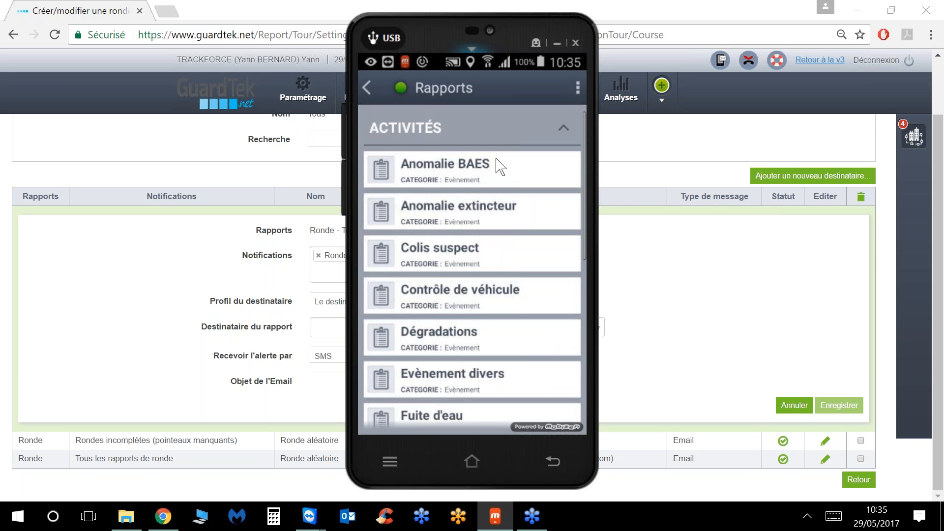
scroll(504, 255, down, 1)
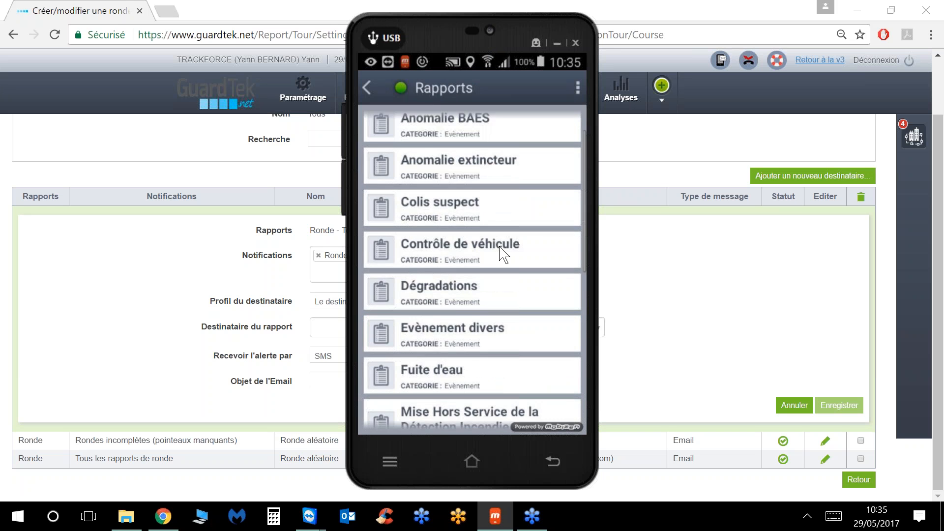
click(448, 301)
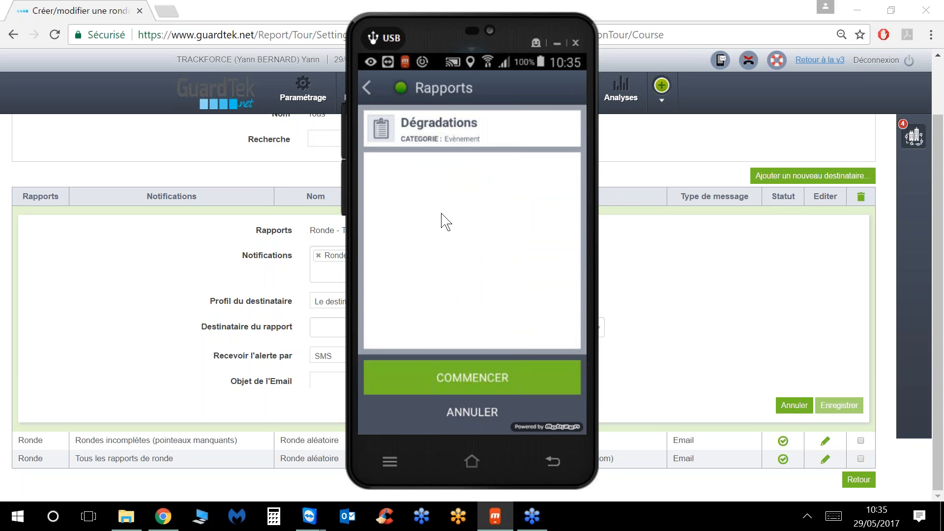
click(457, 379)
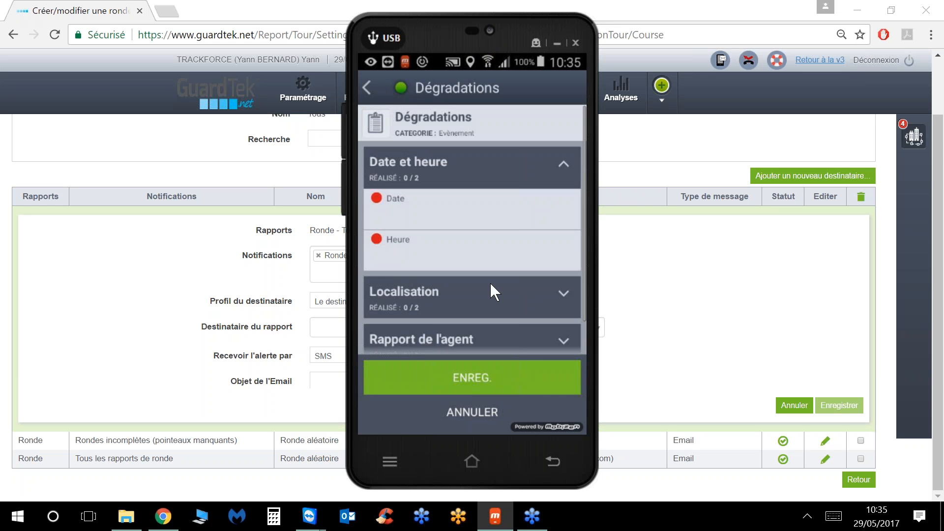
Step: Set the report date to 29 mai 2017, time 10:36, and location Bâtiment 2
click(442, 199)
click(548, 328)
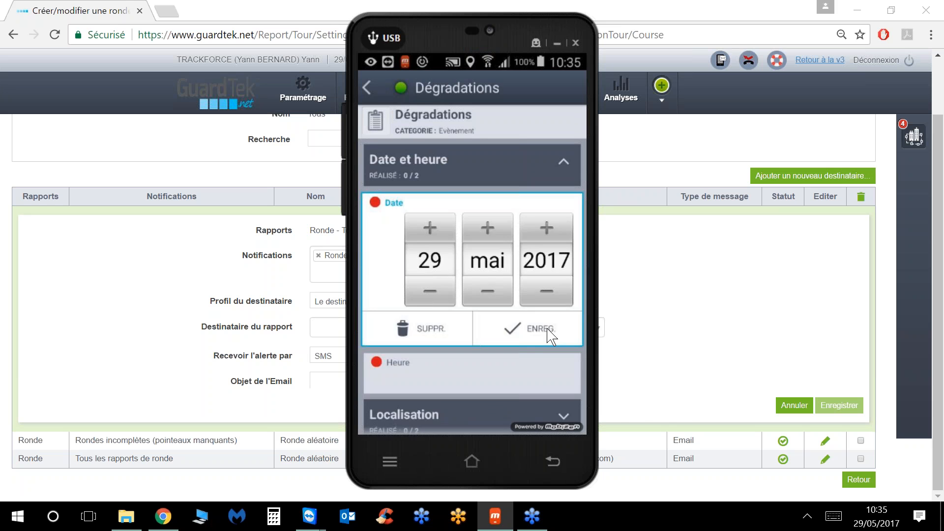
click(510, 313)
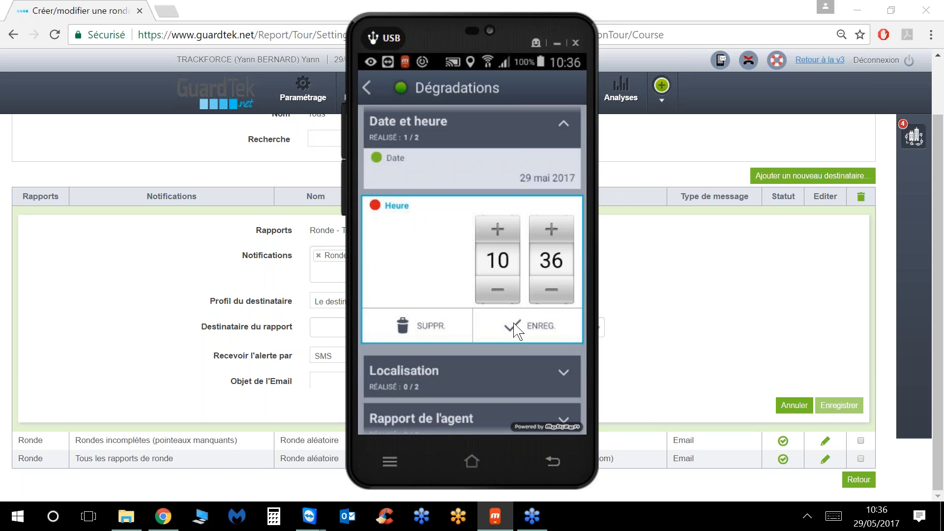
click(510, 313)
click(508, 311)
click(503, 310)
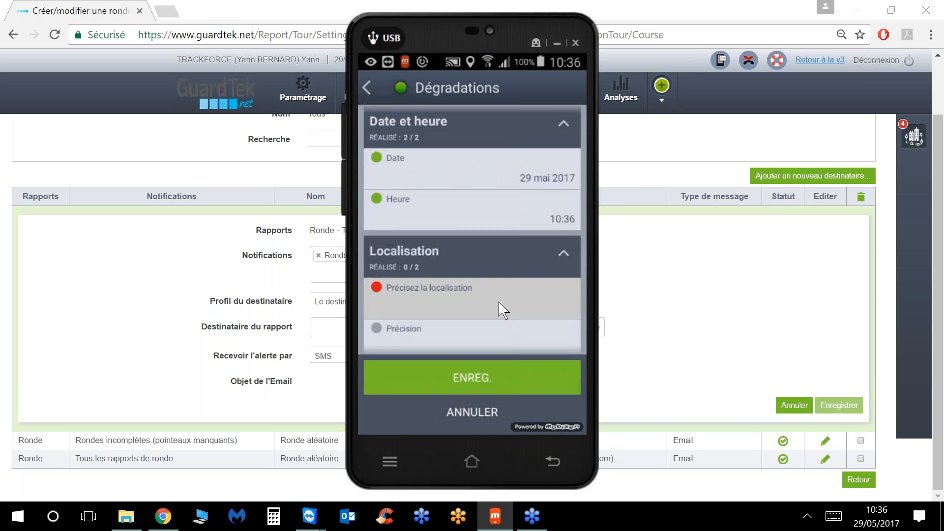
click(439, 276)
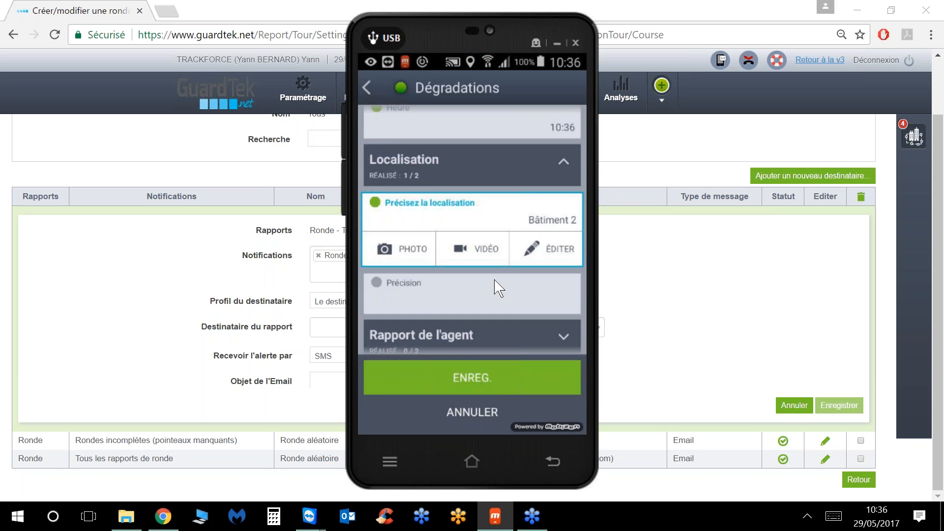
Step: Set the damage type to Graffitis and take a photo for the report
click(491, 330)
click(477, 297)
click(412, 236)
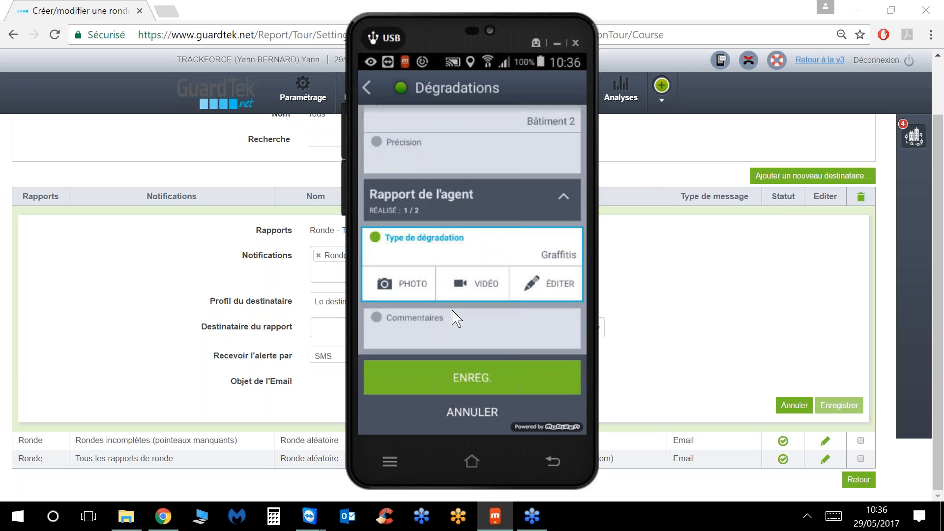
click(407, 281)
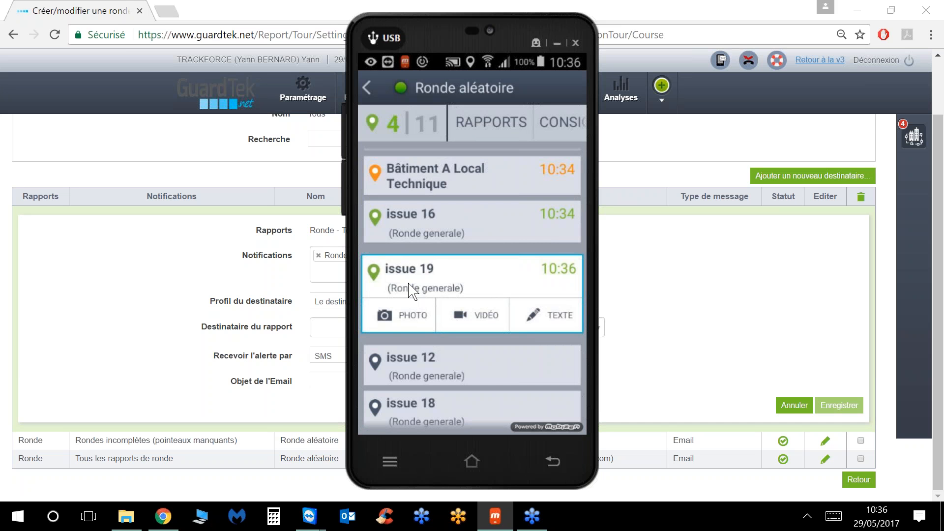
Step: Attach a photo to checkpoint issue 19 and add the note 'test' to issue 20
click(407, 314)
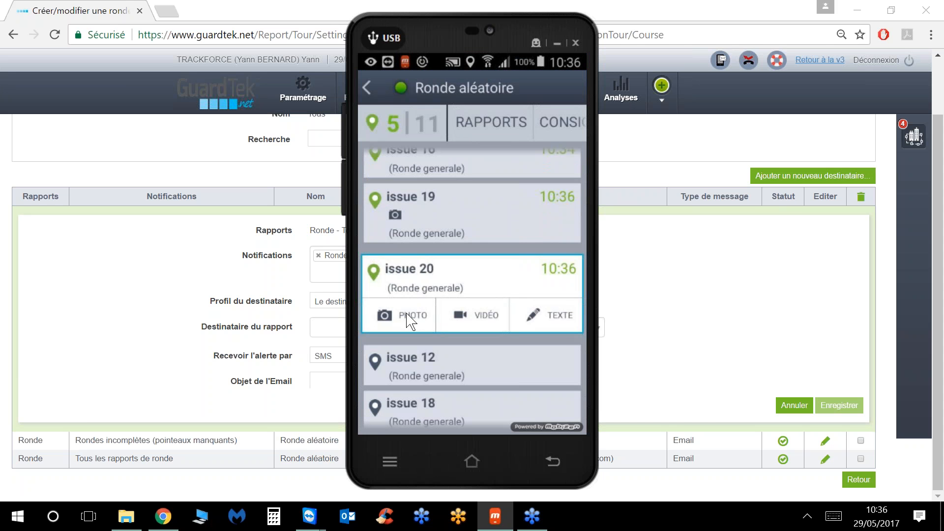
text(test)
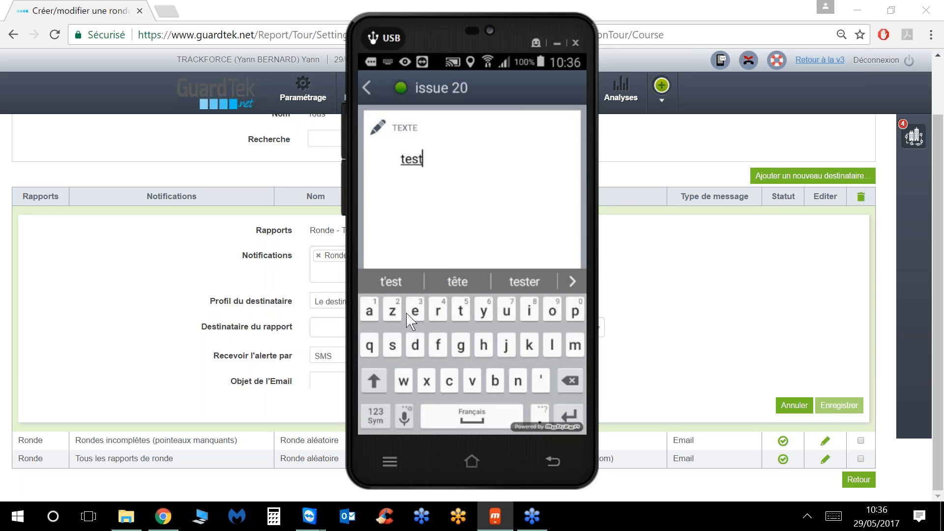
key(Escape)
key(Escape)
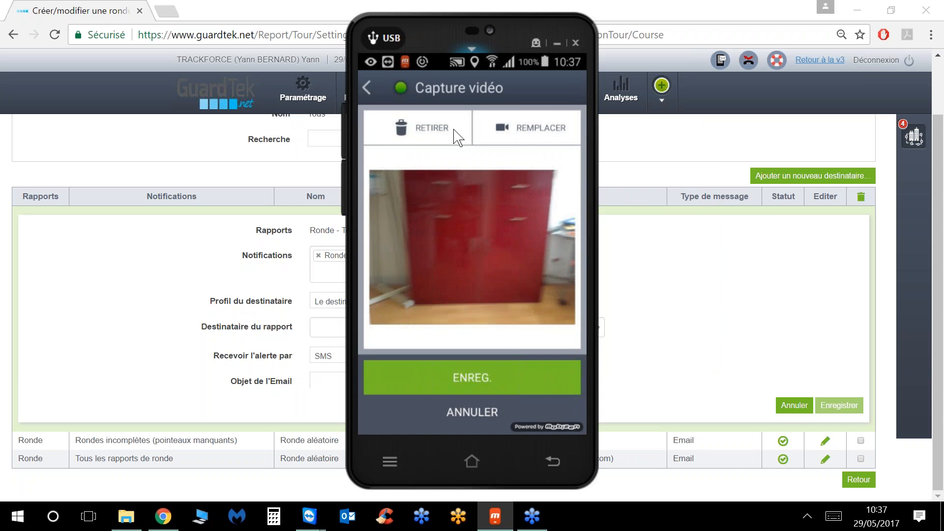
Step: Save the captured video to issue 20 and hide the phone mirror window
click(470, 381)
scroll(482, 278, down, 1)
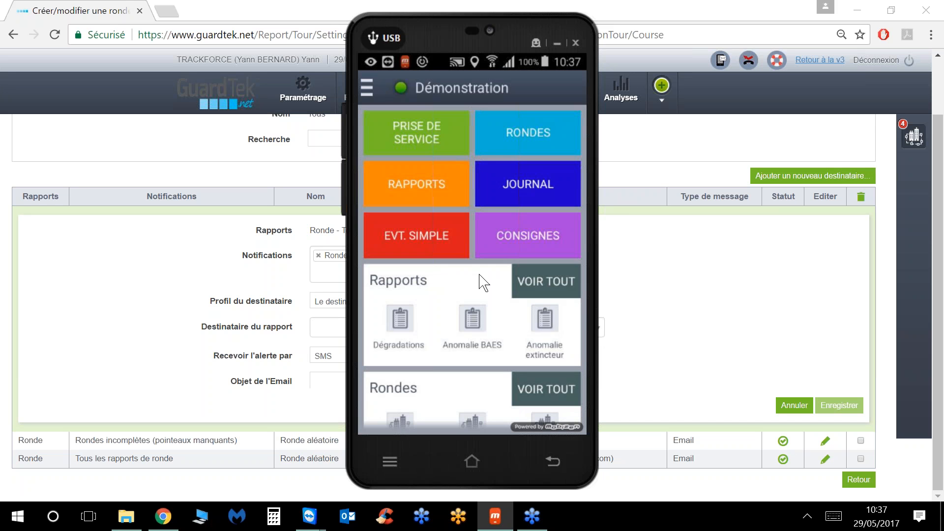
click(555, 43)
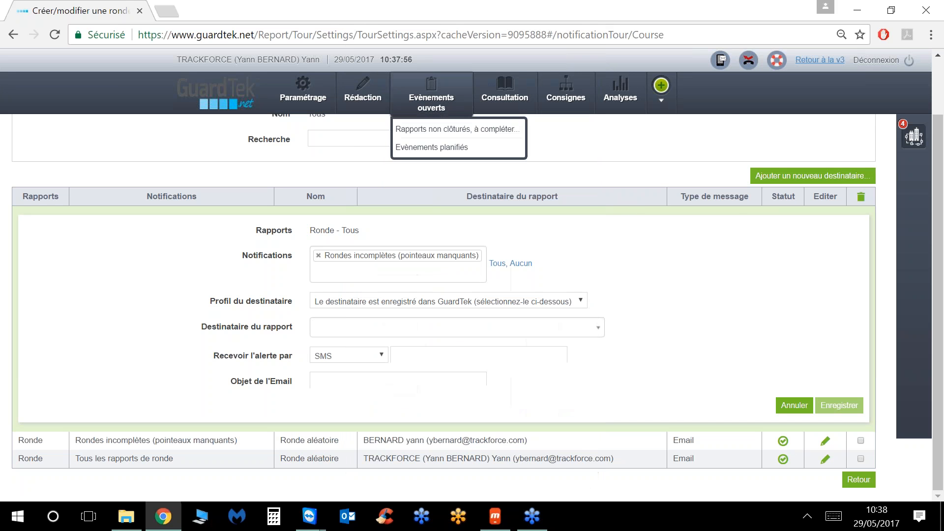
Step: Go to Analyses › Synthèse périodique (par Email) to see the existing ronde synthesis
click(611, 93)
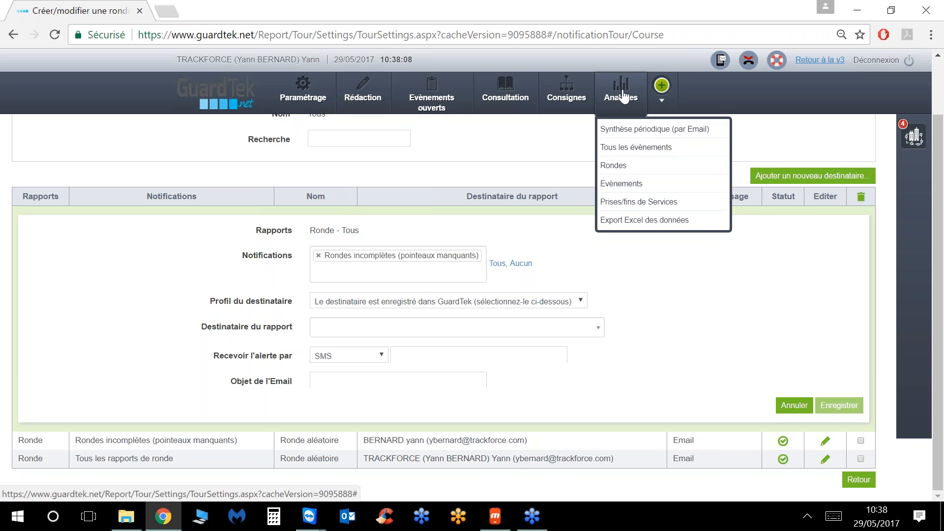
click(617, 132)
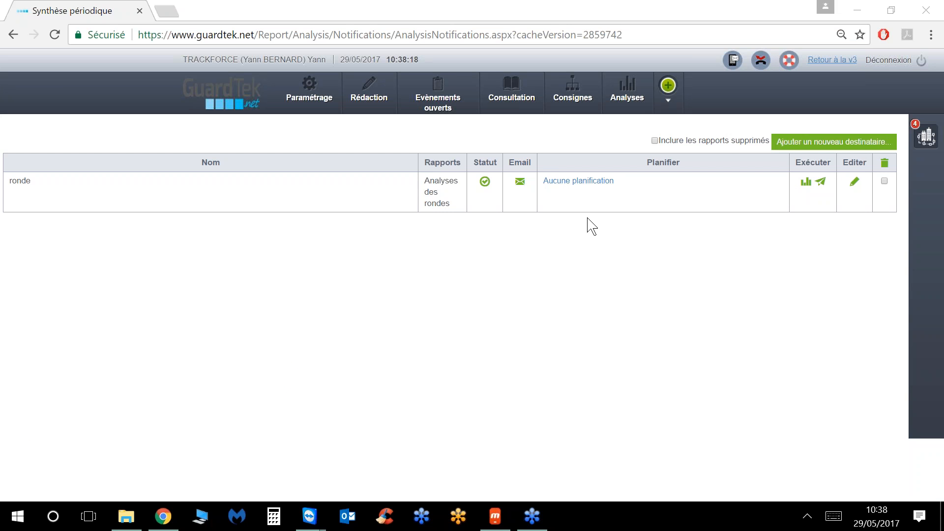
Step: Create a new Les Rondes synthesis named Rondes mensuelles with the PDF attached
click(819, 144)
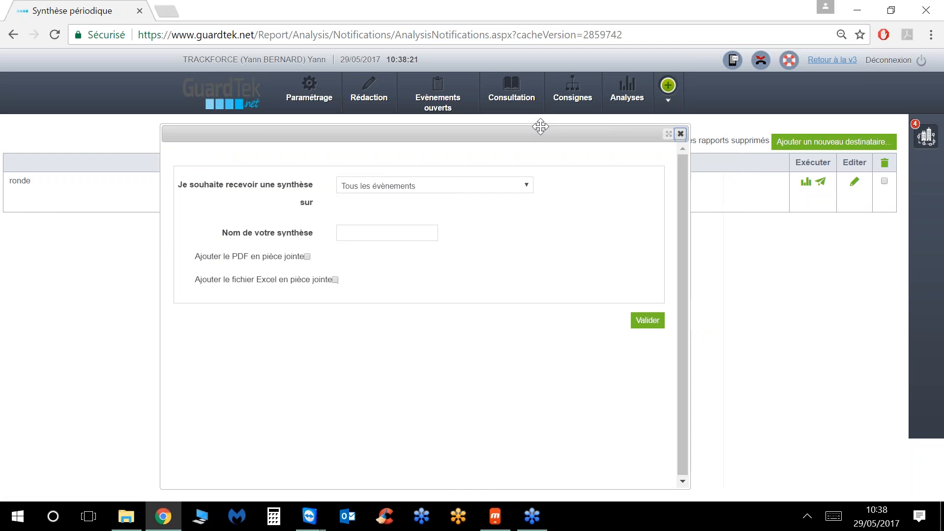
click(489, 185)
click(436, 201)
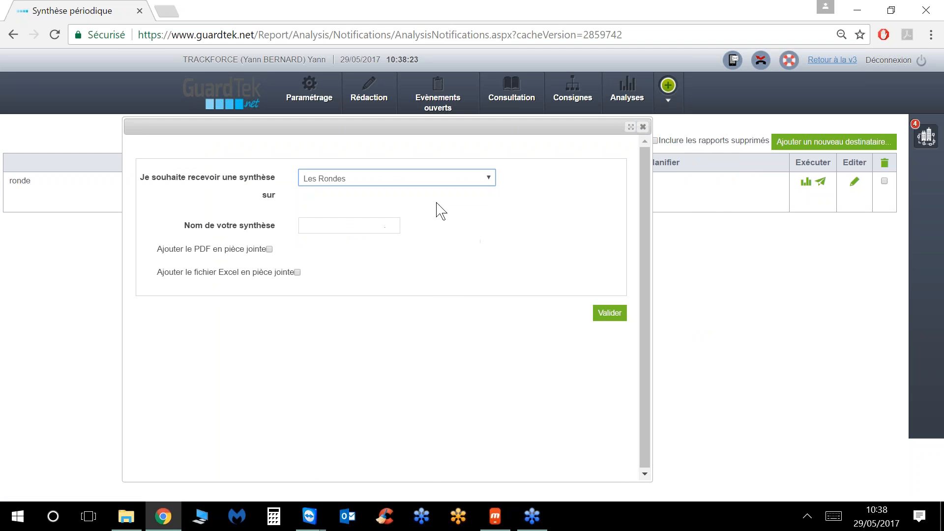
click(346, 226)
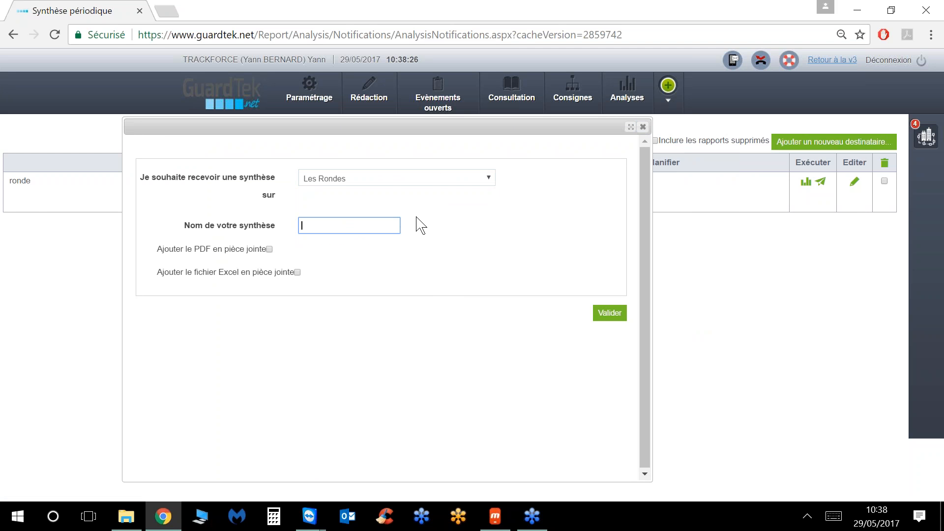
text(Rondes mensuelles)
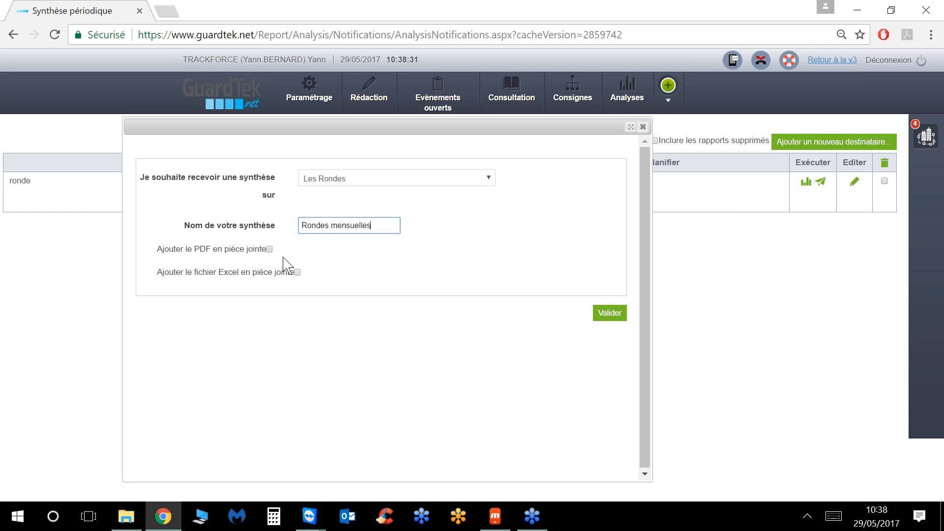
click(269, 250)
click(596, 317)
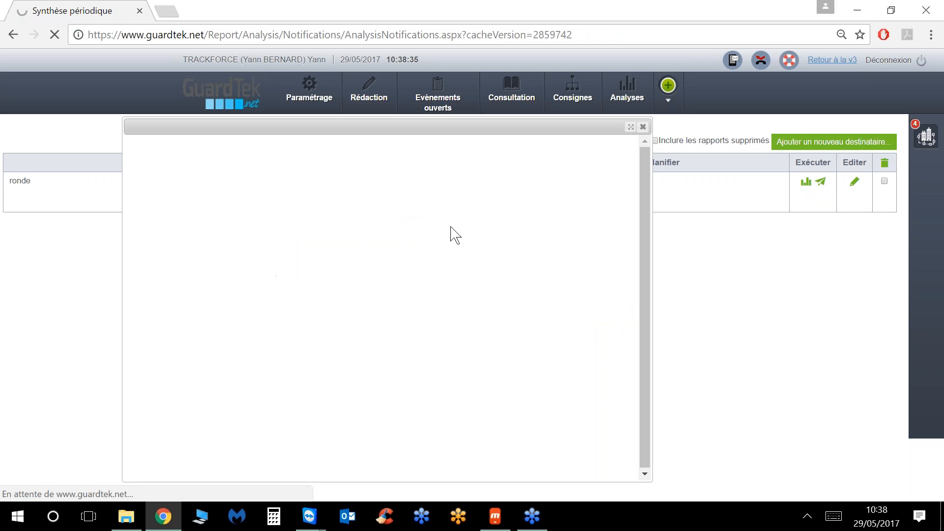
Step: Limit data to Dernier Mois for Démonstration, including round counts and the summary table
drag(511, 128, 515, 34)
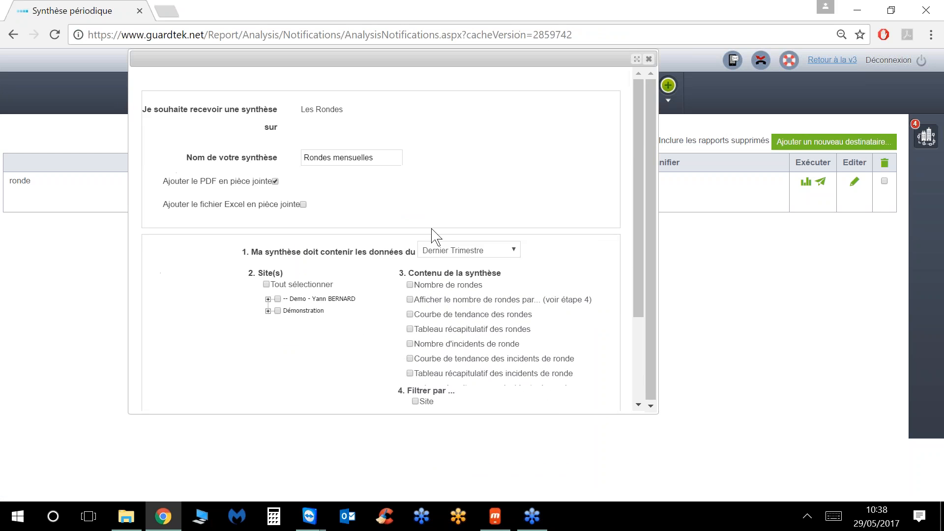
click(507, 251)
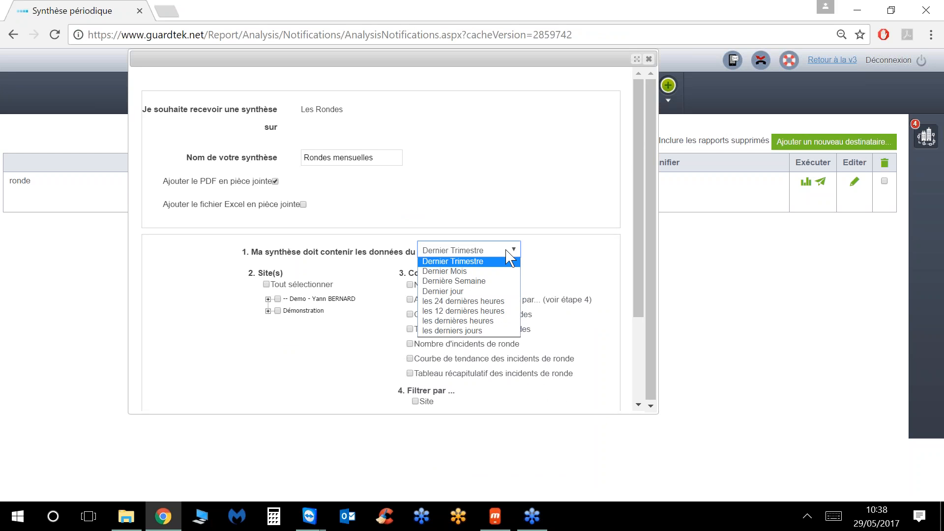
click(479, 270)
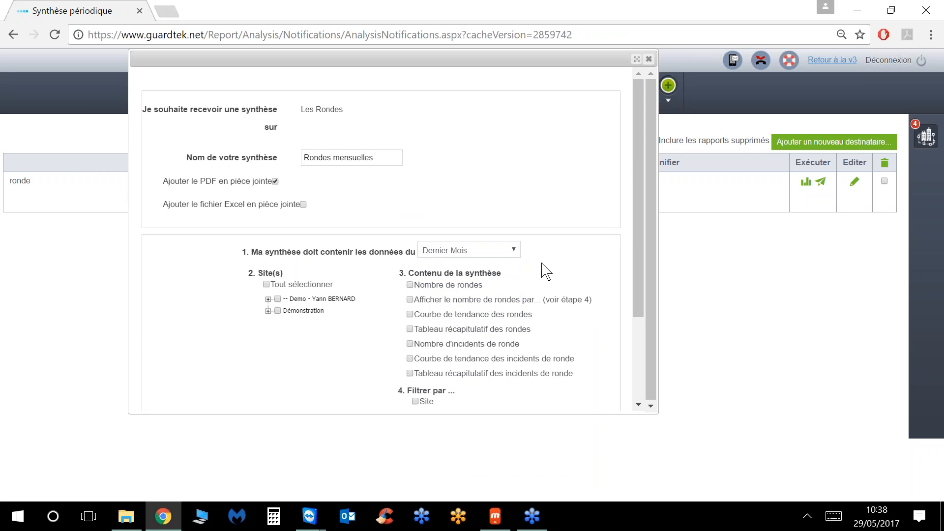
click(277, 311)
click(409, 285)
click(410, 329)
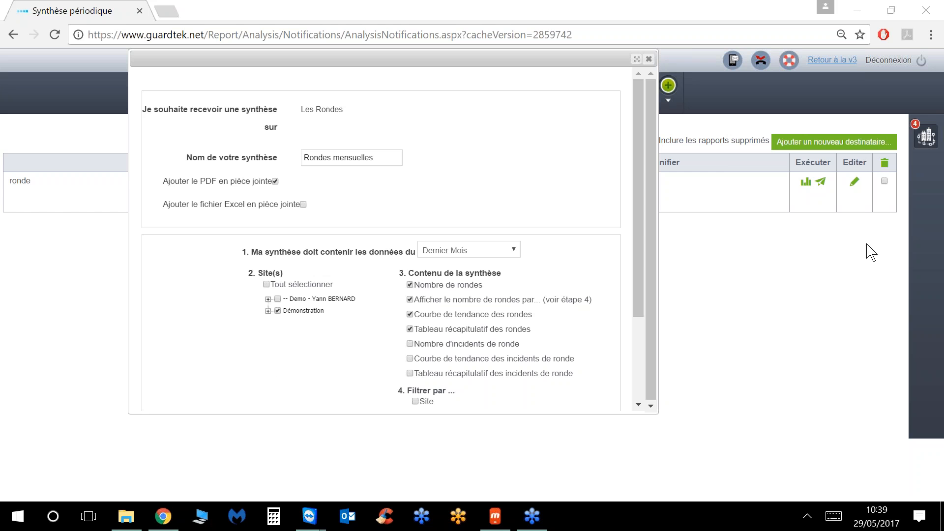
Step: Set the synthesis filter to Ronde, after trying agent and round-type filters
drag(634, 268, 624, 381)
click(415, 297)
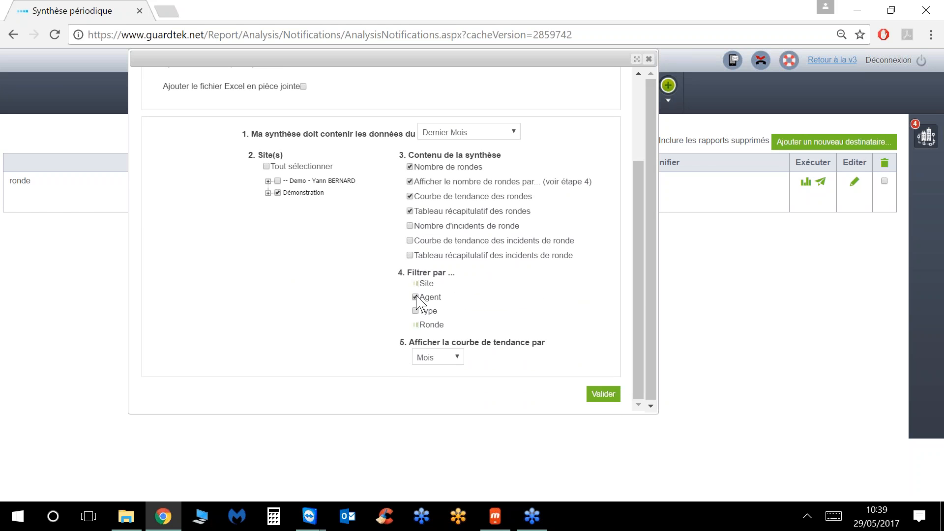
click(468, 315)
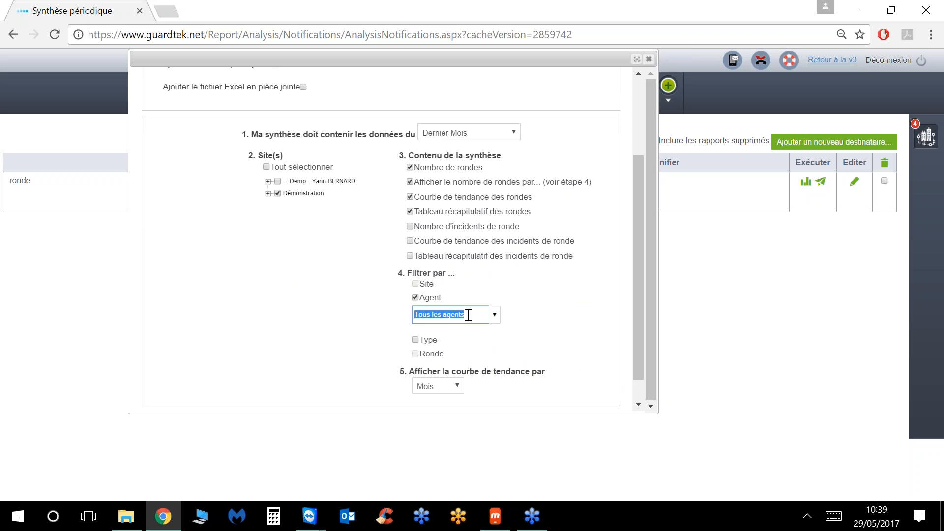
click(496, 317)
click(510, 309)
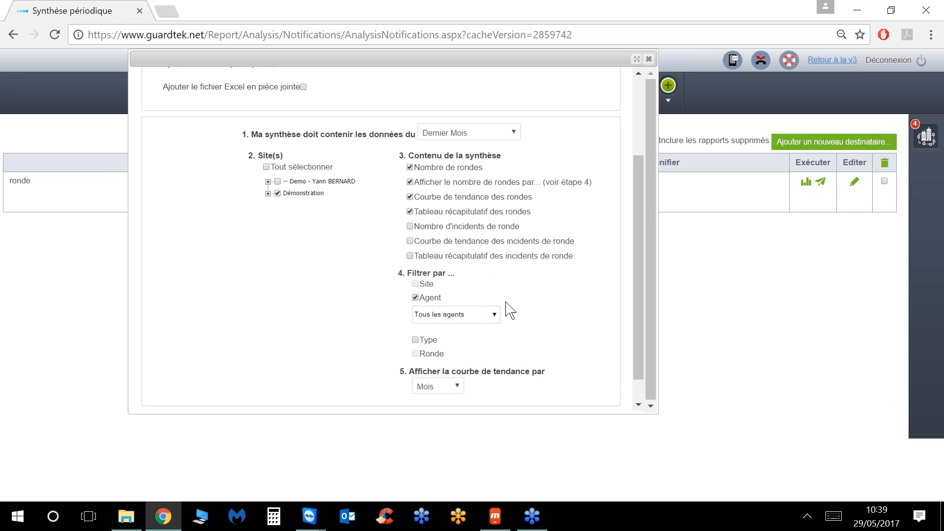
click(415, 298)
click(415, 311)
click(476, 330)
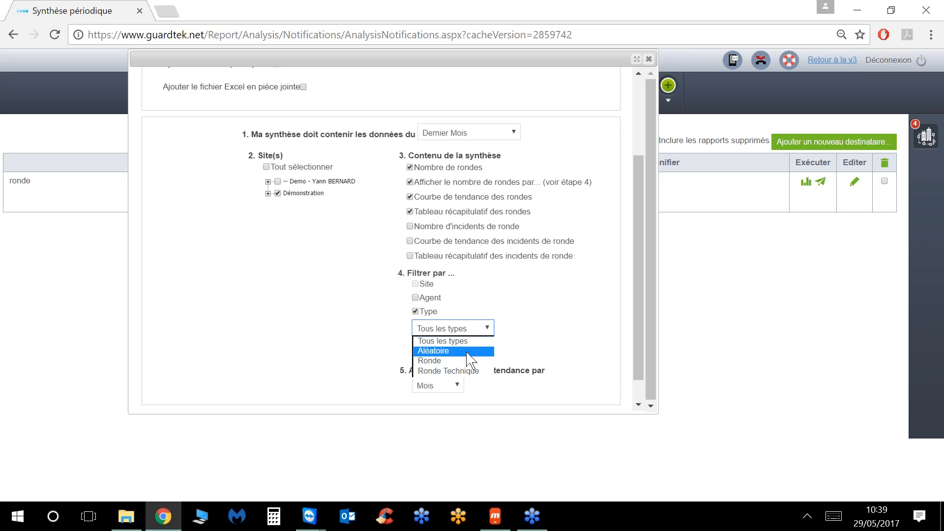
click(460, 371)
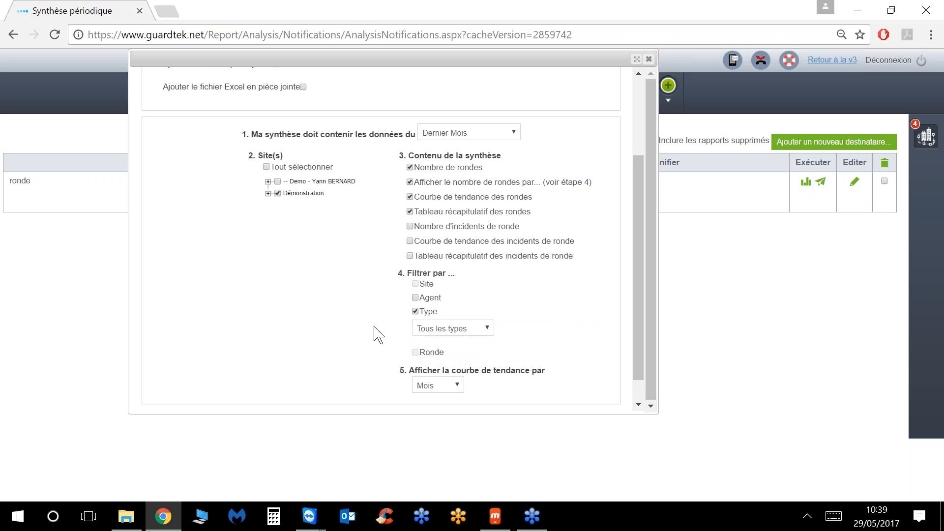
click(414, 311)
click(414, 326)
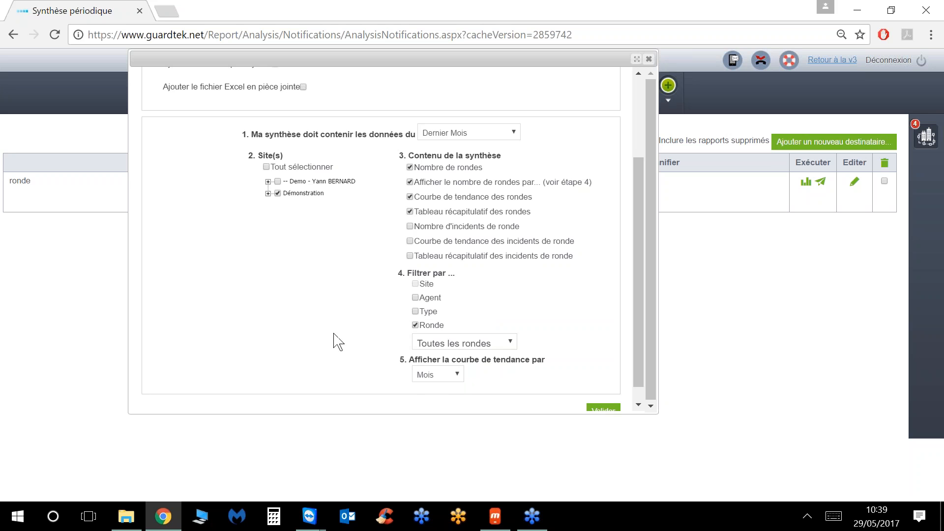
Step: Show the trend curve per Semaine and save the Rondes mensuelles synthesis
click(433, 374)
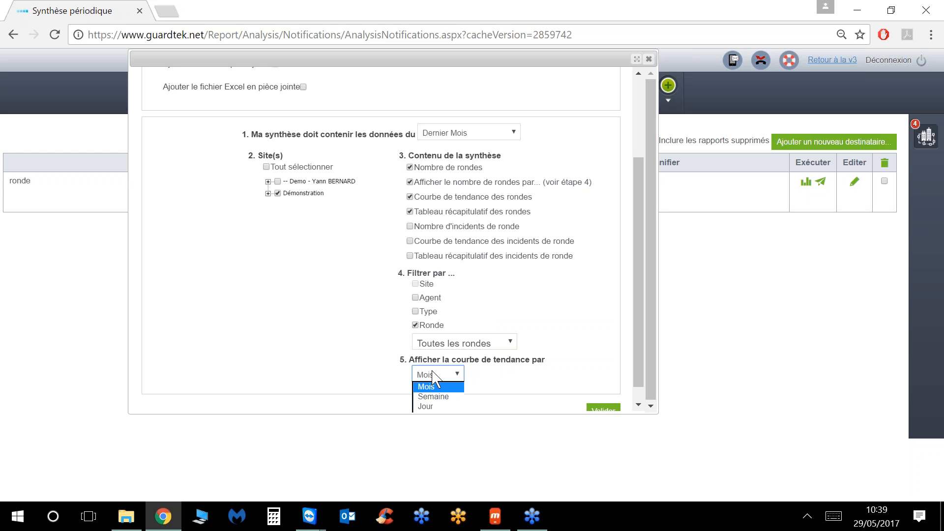
click(433, 397)
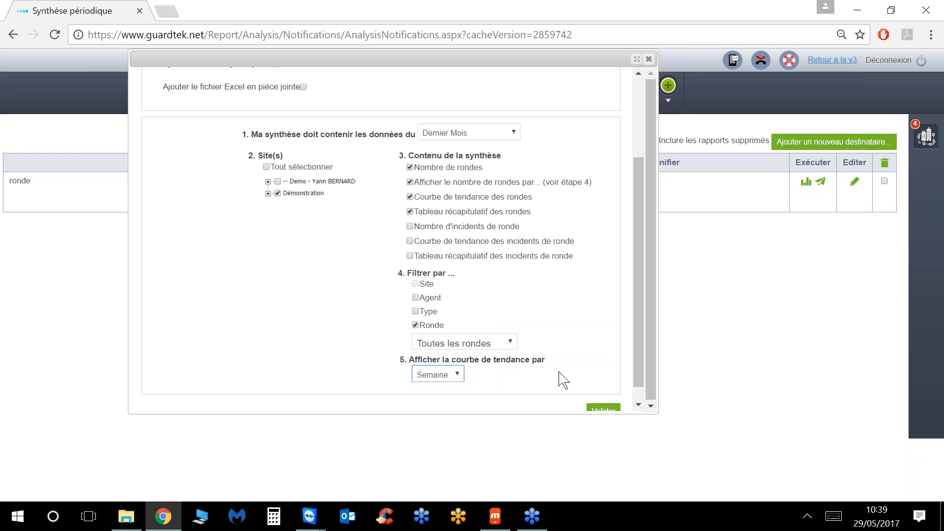
scroll(637, 314, down, 1)
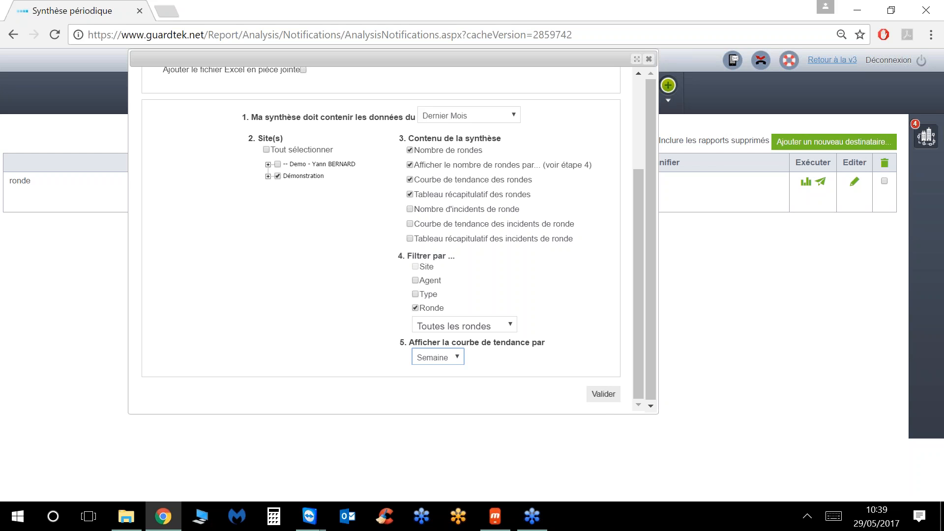
click(601, 395)
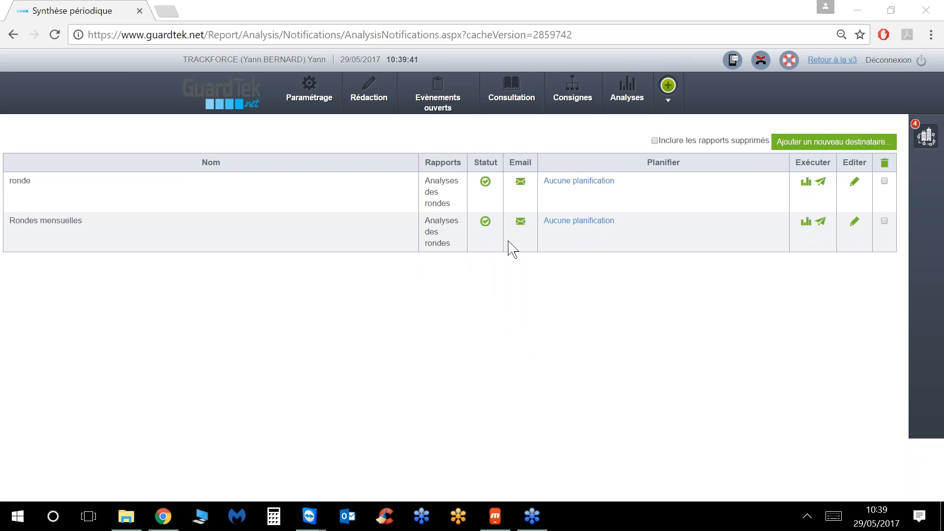
Step: Schedule Rondes mensuelles to run from 29/05/2017 until 27/05/2020
click(560, 186)
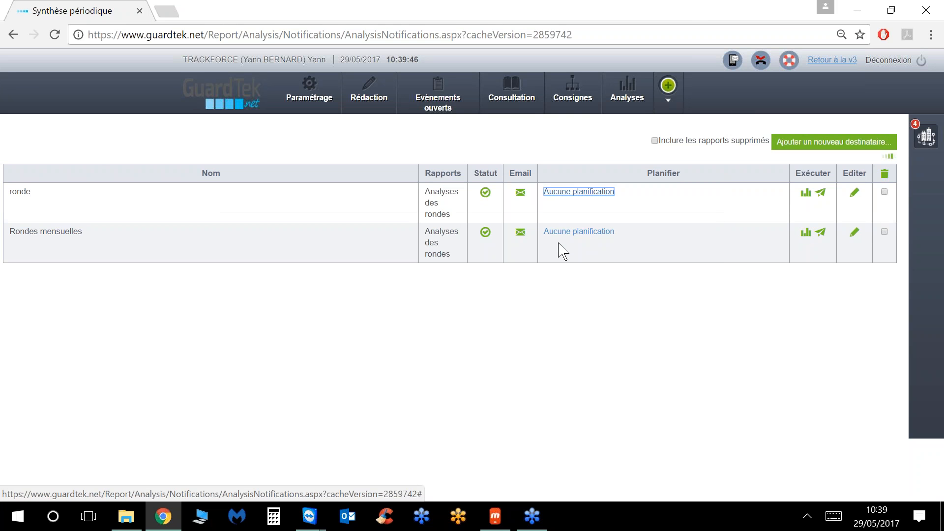
click(573, 222)
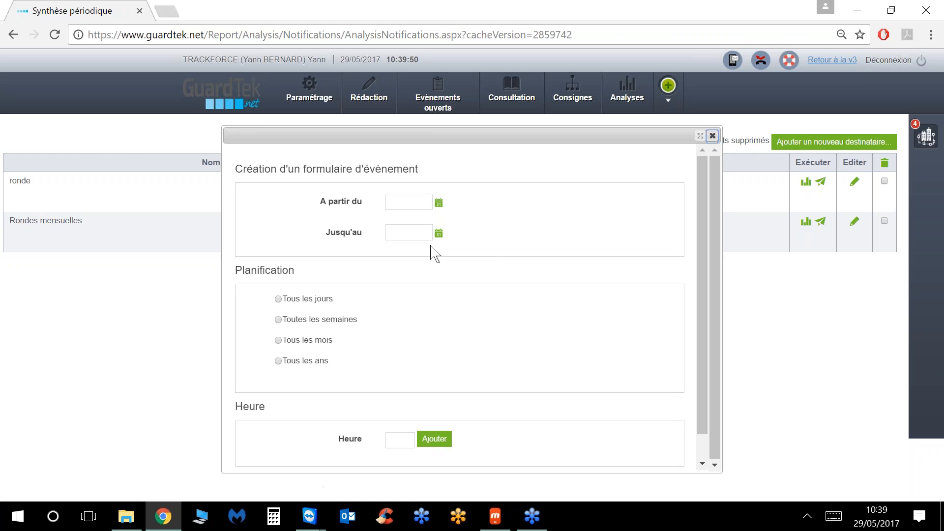
click(438, 202)
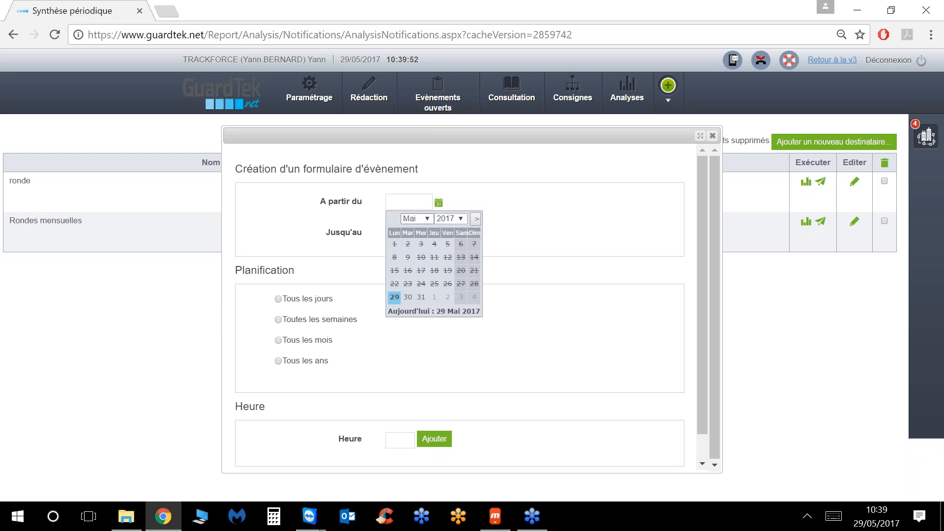
click(401, 312)
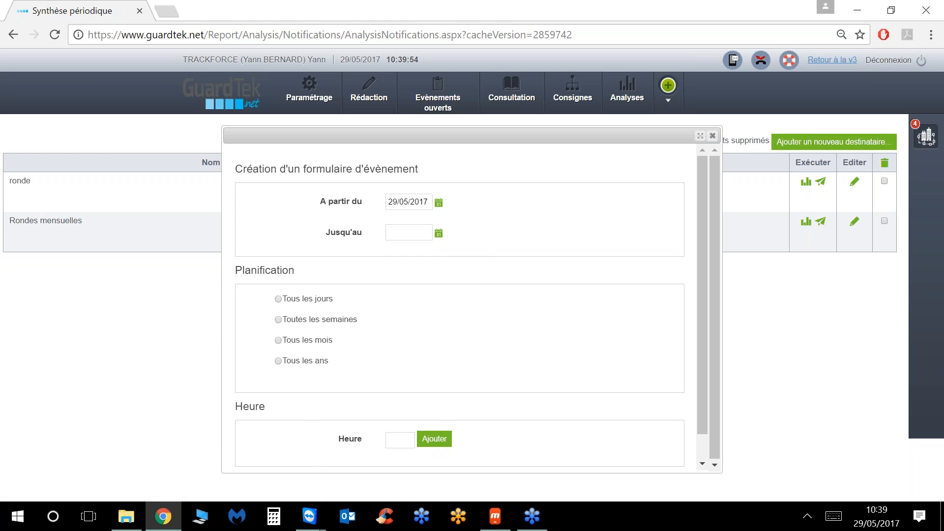
click(439, 233)
click(461, 249)
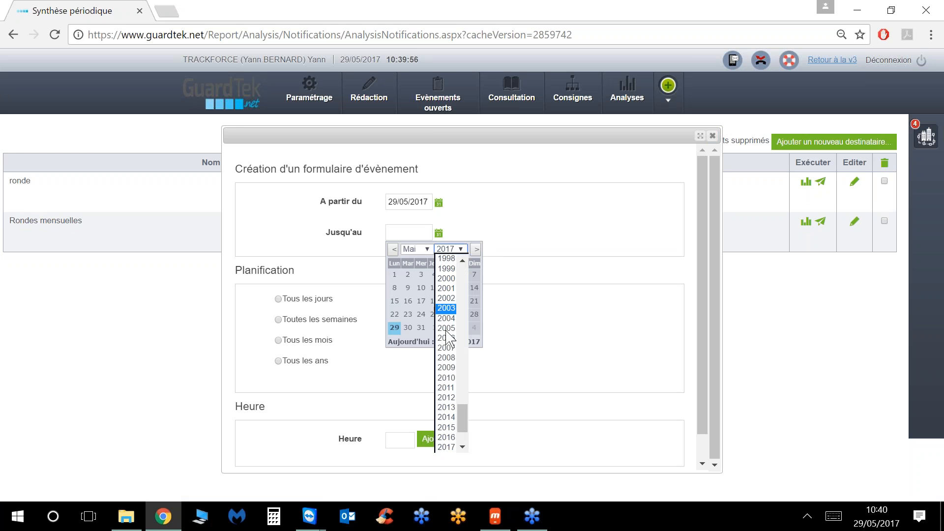
scroll(446, 413, down, 2)
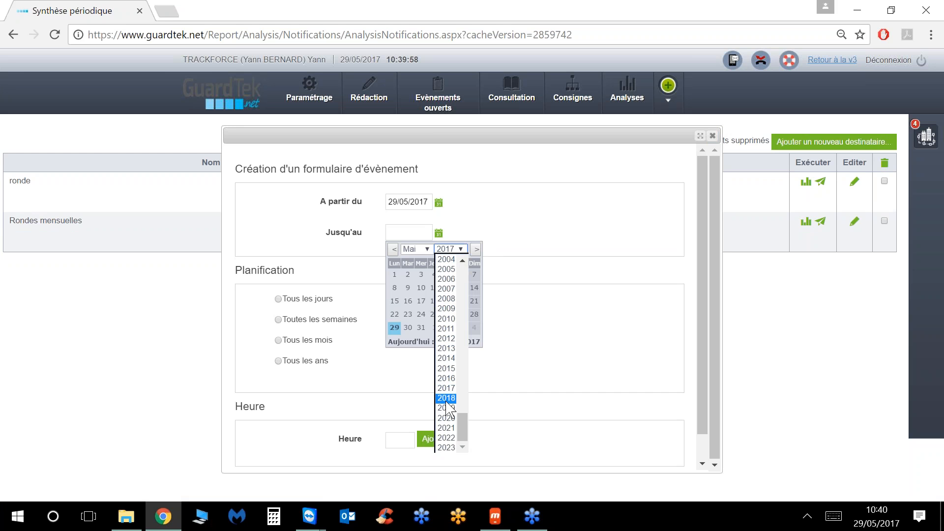
click(446, 419)
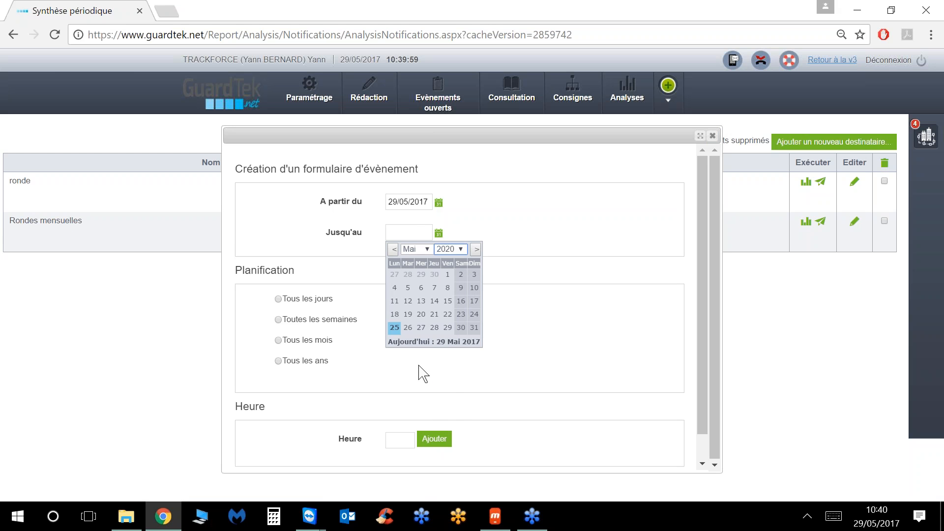
click(421, 328)
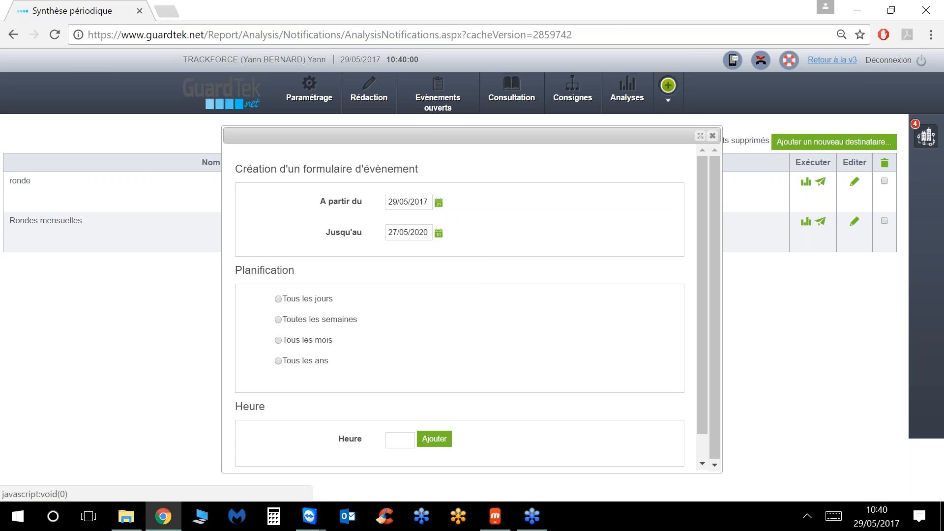
Step: Make it repeat every month at 07:01 and save the schedule
click(279, 340)
scroll(423, 393, down, 1)
click(398, 412)
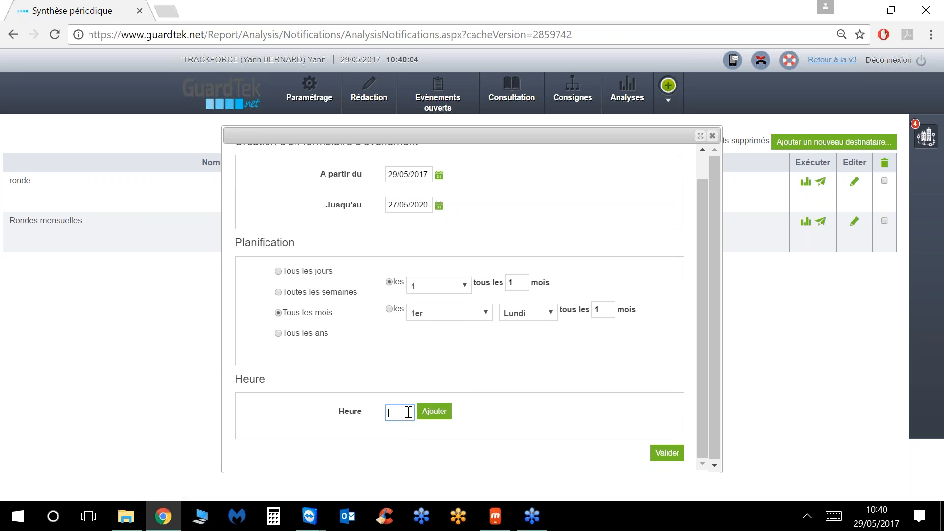
click(434, 413)
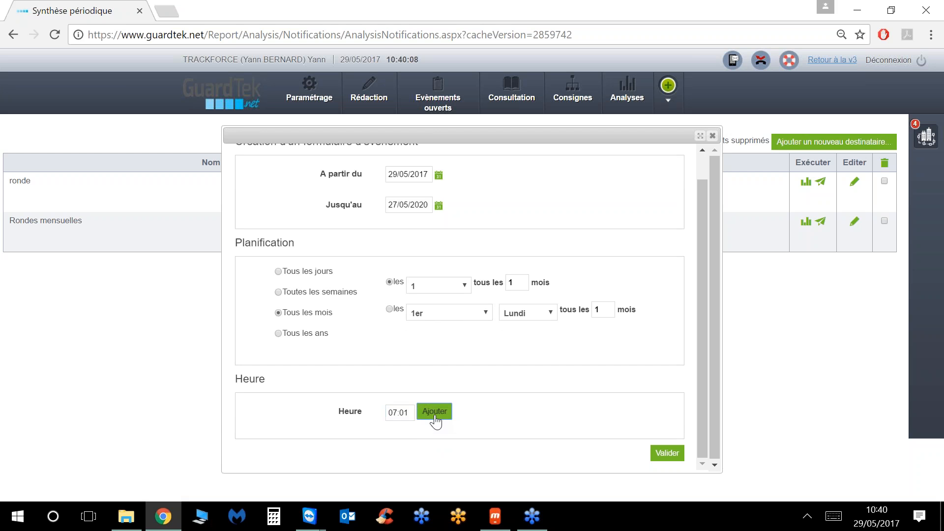
scroll(470, 358, down, 1)
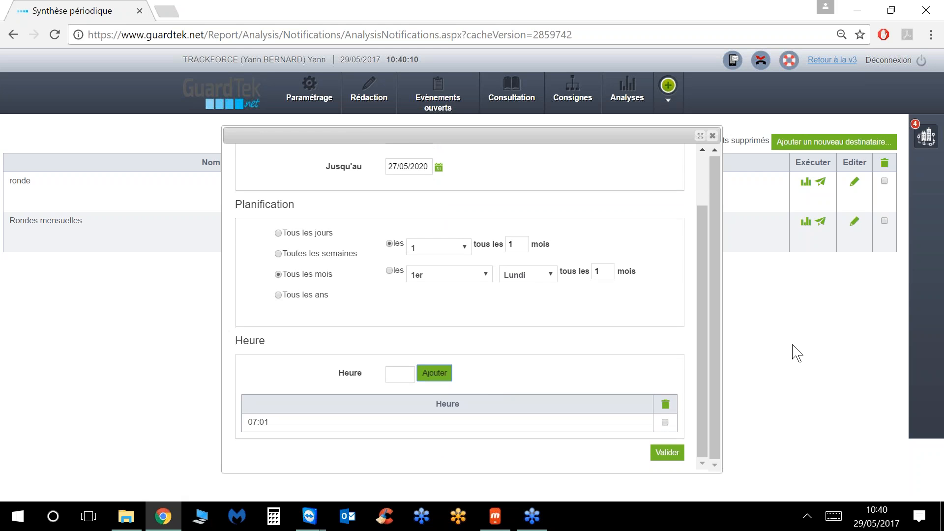
click(656, 453)
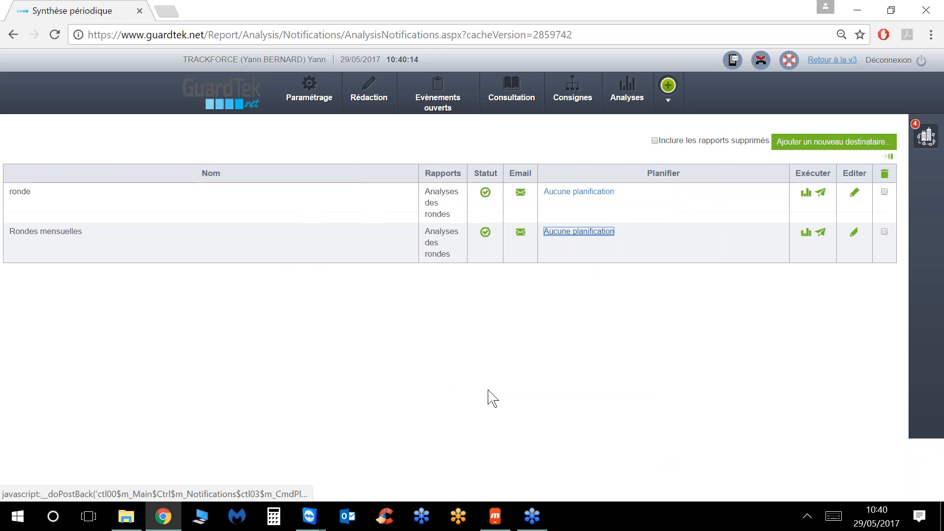
click(892, 203)
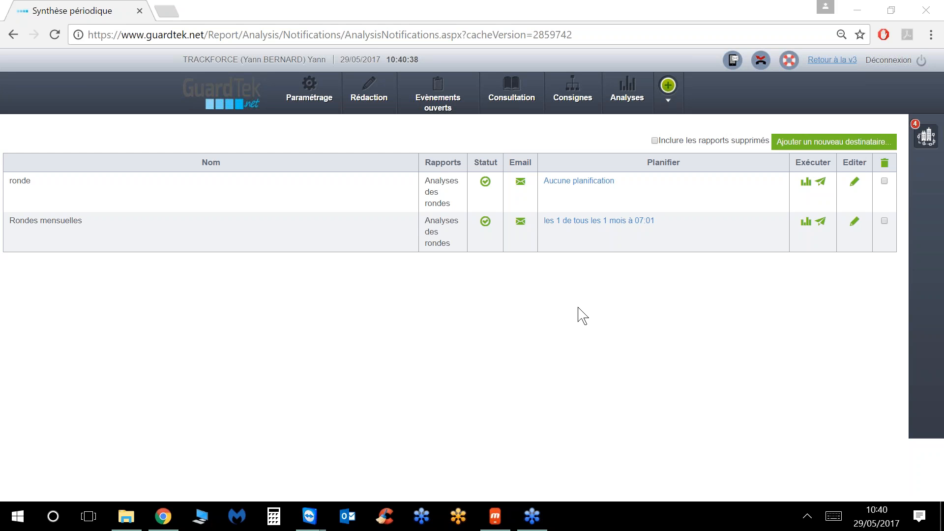
Step: Add a GuardTek user, found by name search, as a Rondes mensuelles e-mail recipient
click(521, 222)
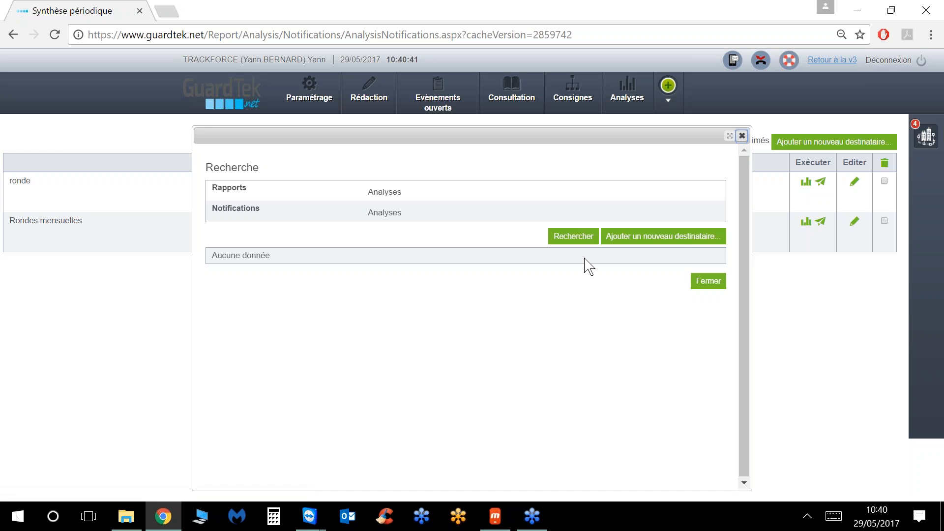
click(671, 241)
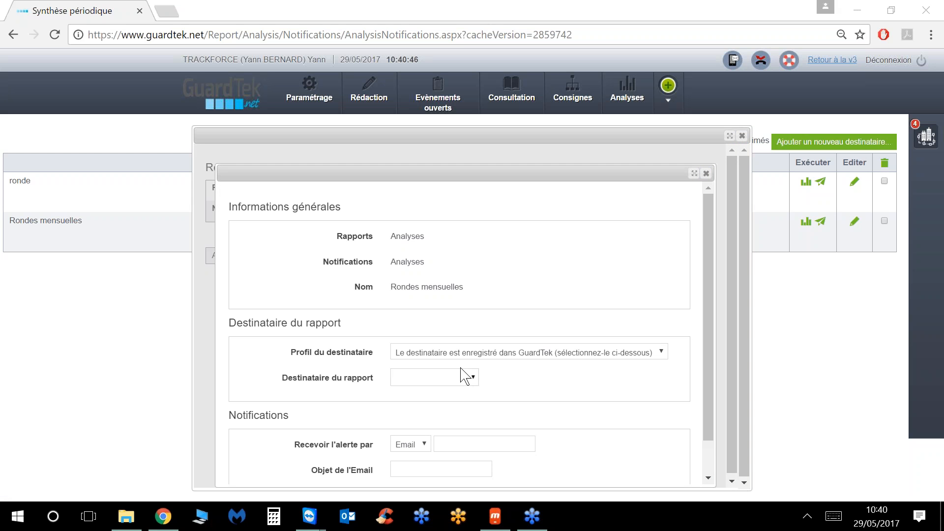
click(463, 377)
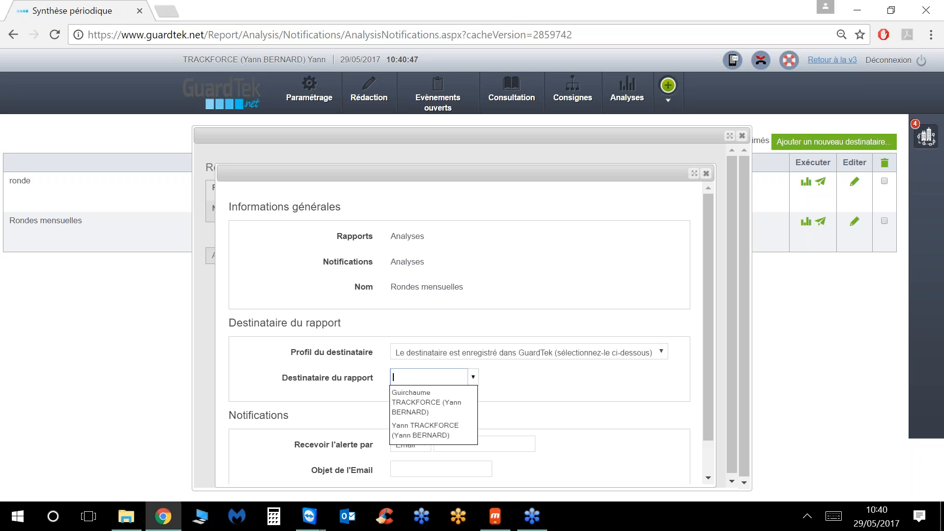
text(berna)
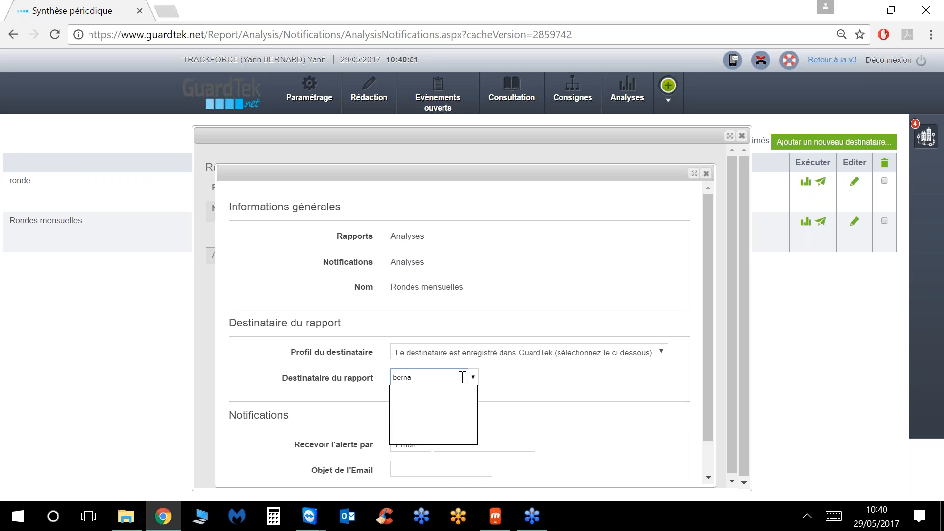
key(BackSpace)
key(BackSpace)
key(BackSpace)
key(BackSpace)
key(BackSpace)
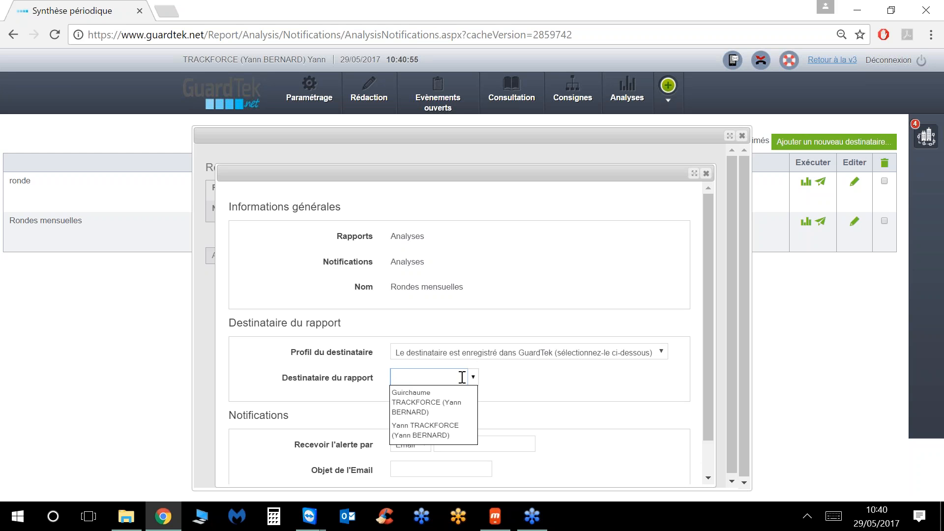
text(yann)
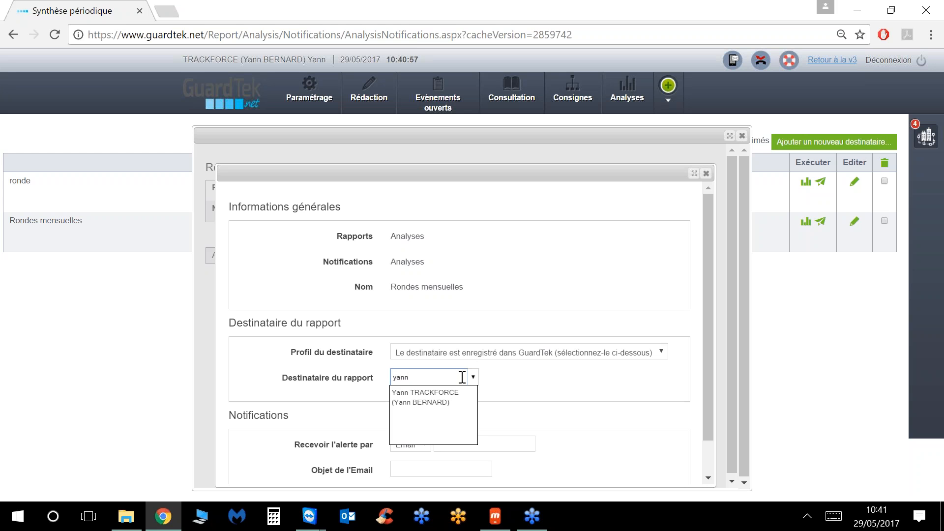
click(428, 399)
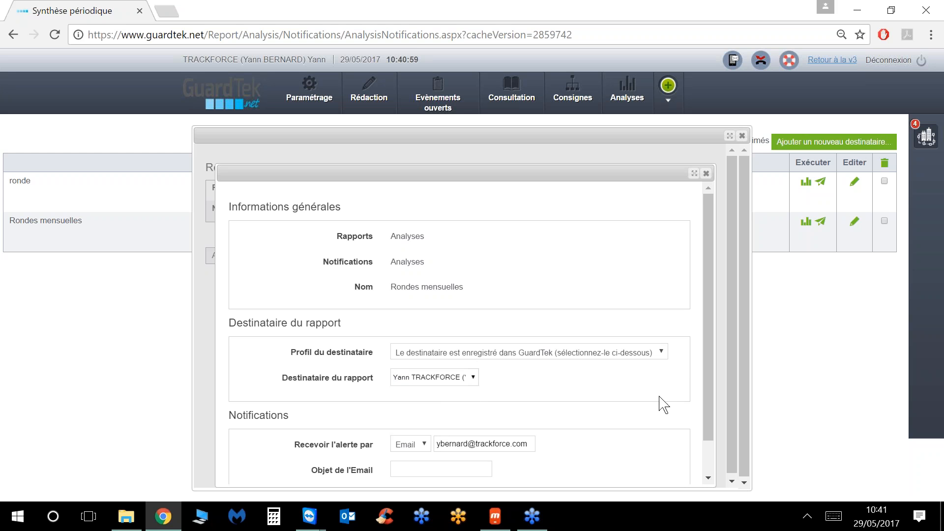
scroll(654, 419, down, 1)
click(673, 469)
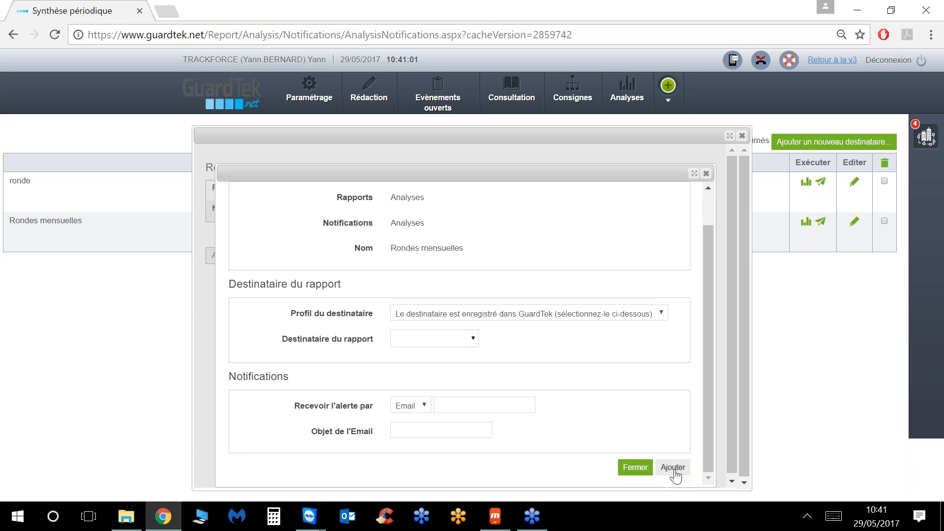
click(634, 467)
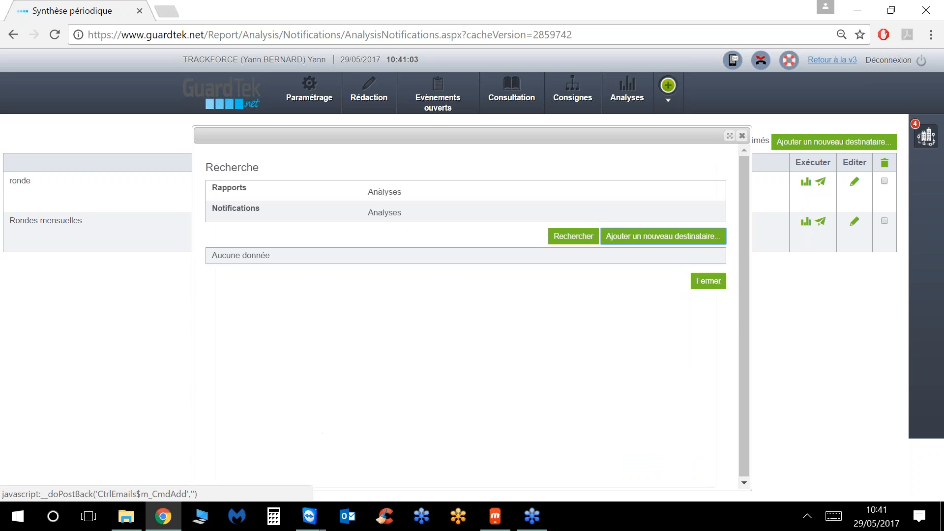
click(698, 319)
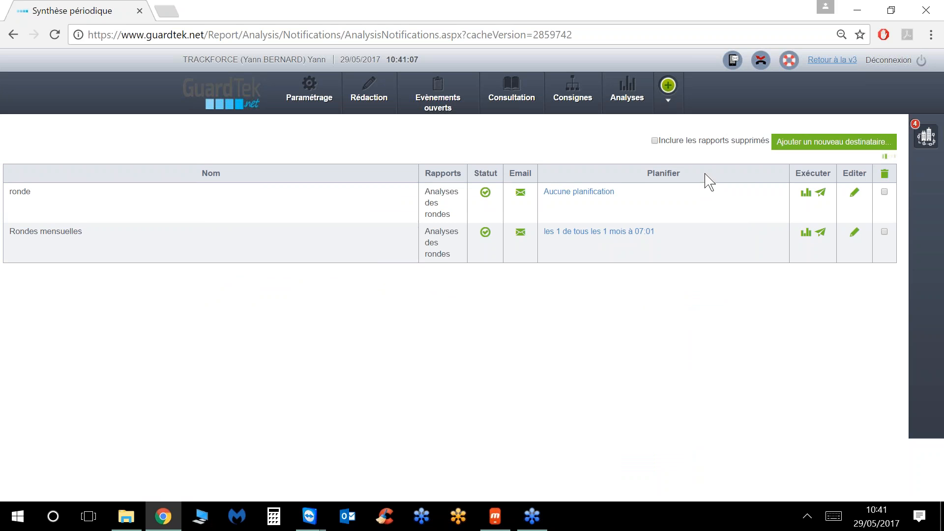
Step: Run the Analyse des rondes report for 29/04–29/05/2017 and export the Ronde aléatoire row to Excel
click(806, 183)
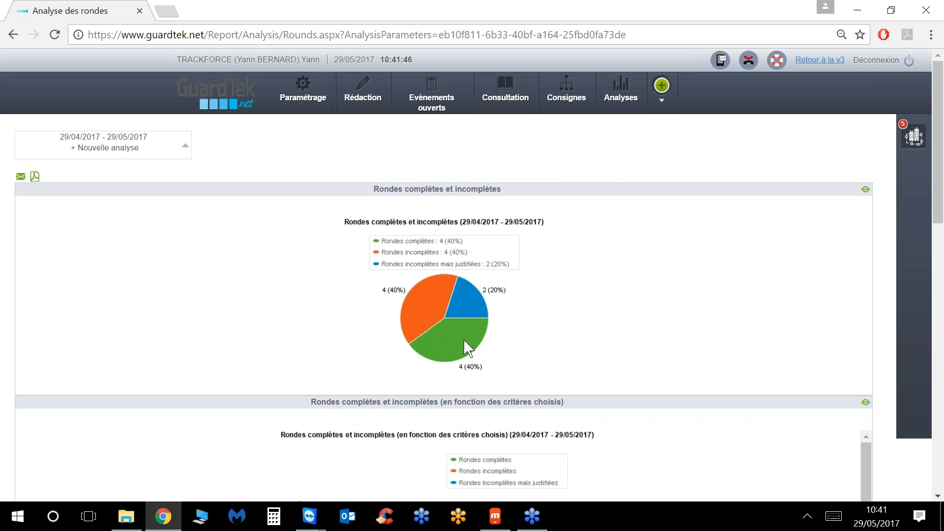
scroll(594, 332, down, 4)
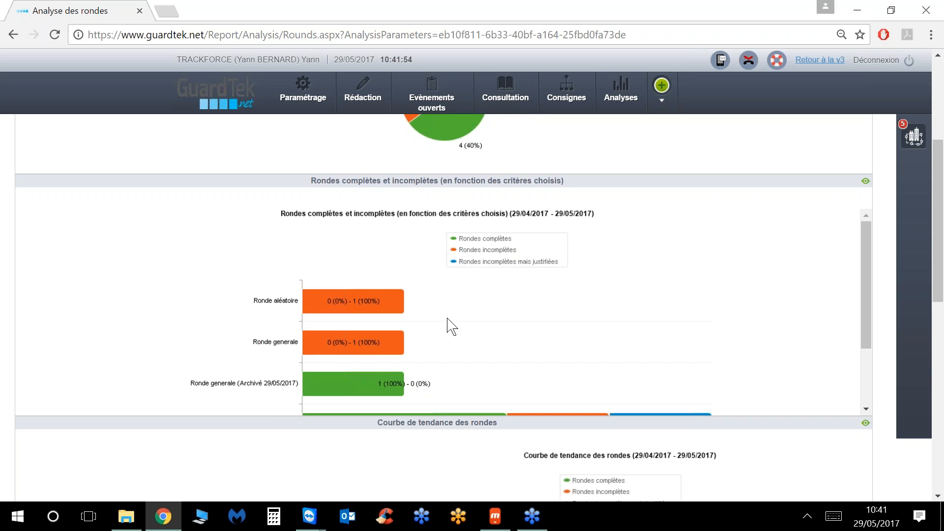
scroll(449, 325, down, 6)
scroll(436, 326, down, 6)
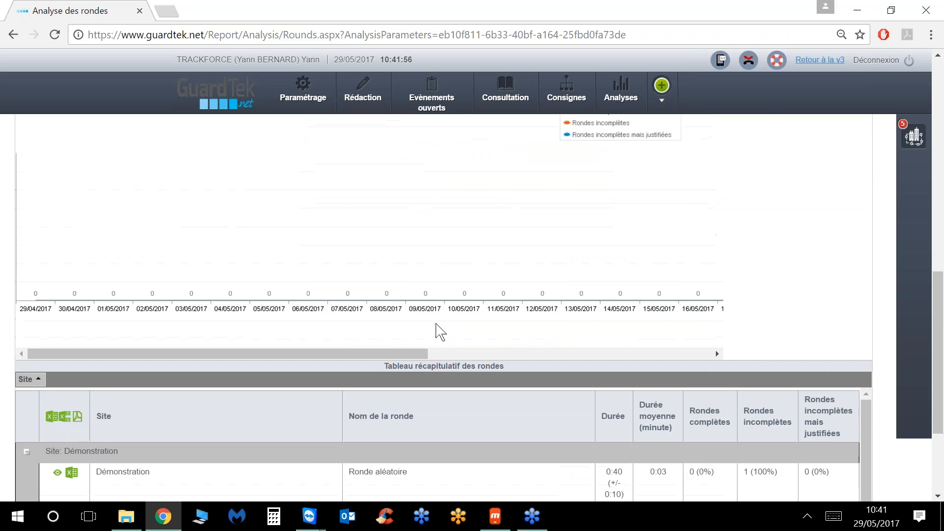
scroll(344, 344, up, 5)
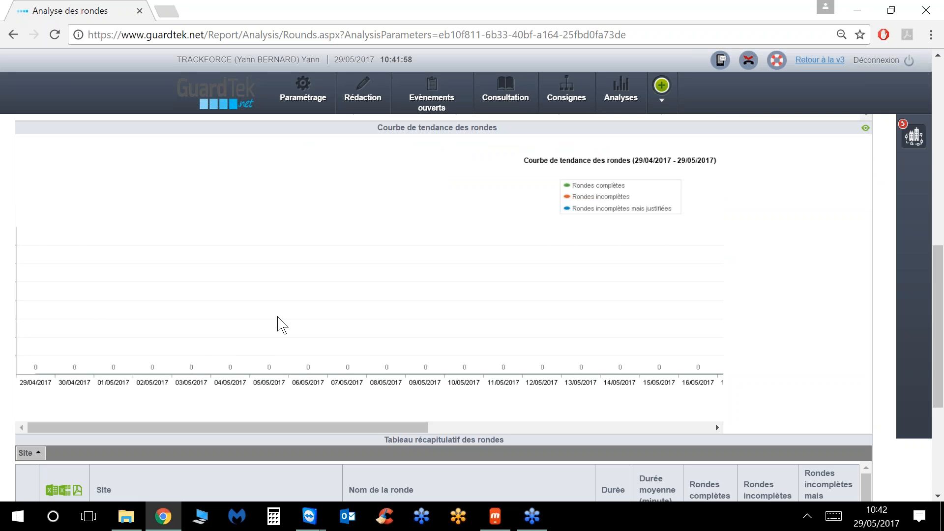
scroll(276, 325, down, 6)
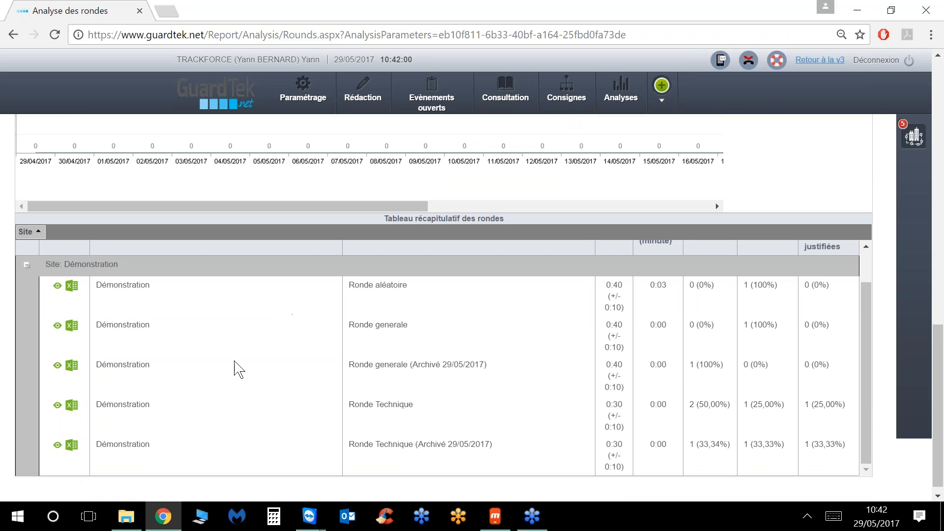
click(72, 290)
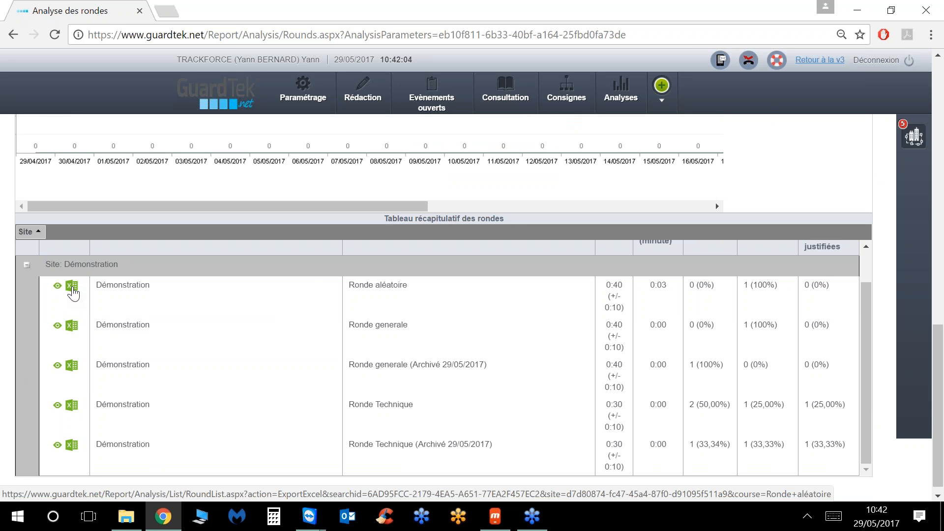
click(123, 489)
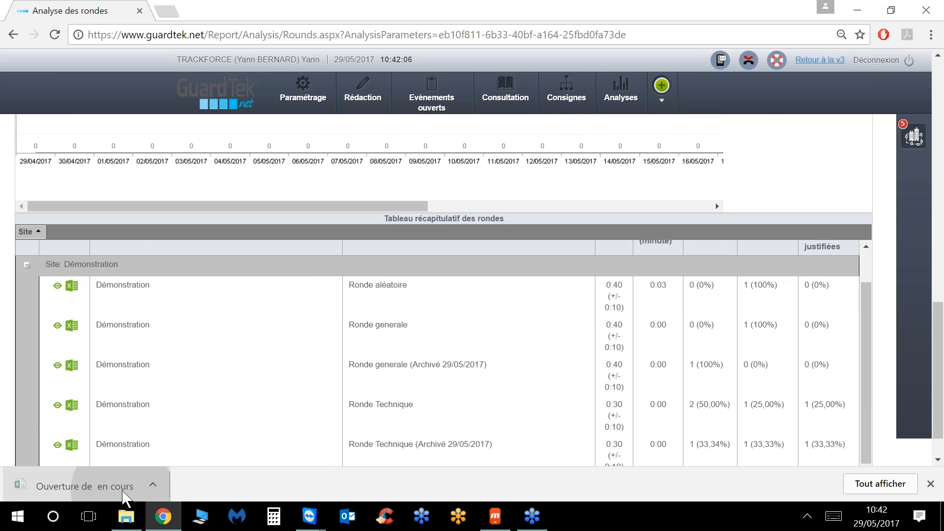